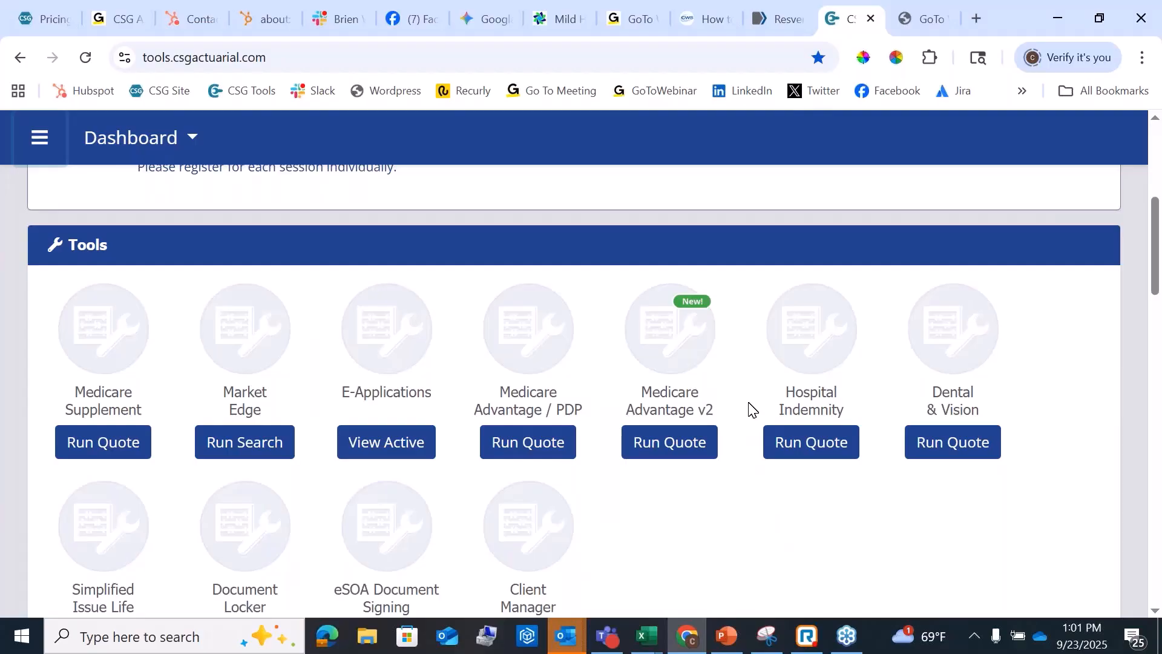
- Open Run Quote under Medicare Supplement to reach the quote form
scroll(750, 410, down, 1)
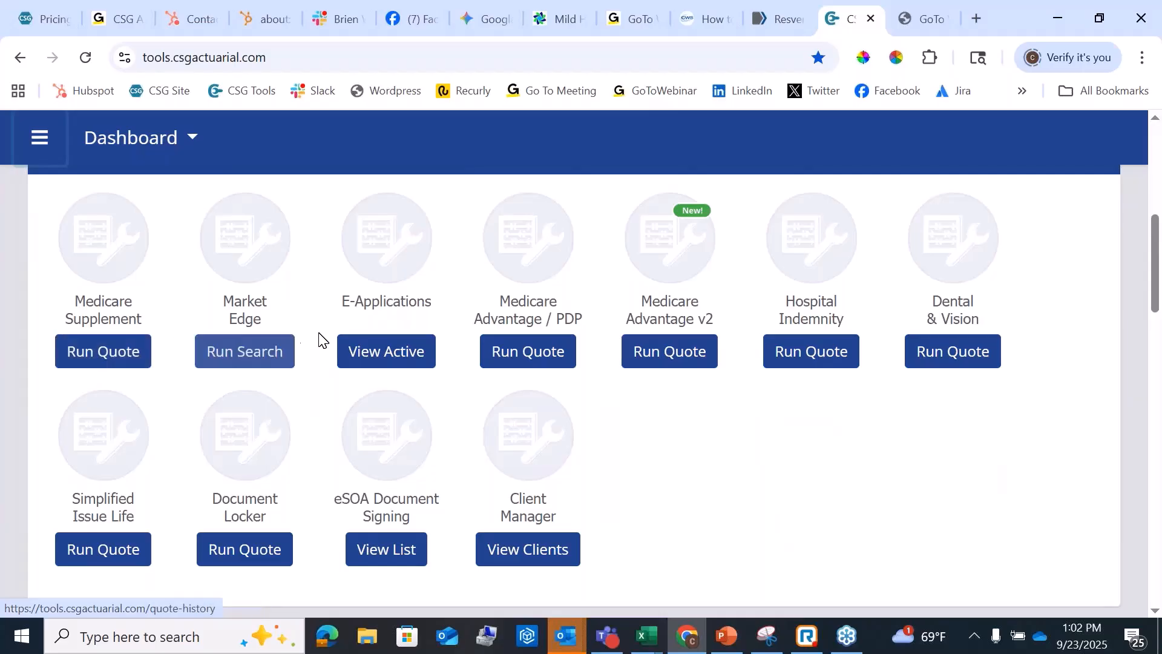
scroll(319, 339, up, 2)
scroll(319, 339, up, 2)
scroll(319, 339, down, 1)
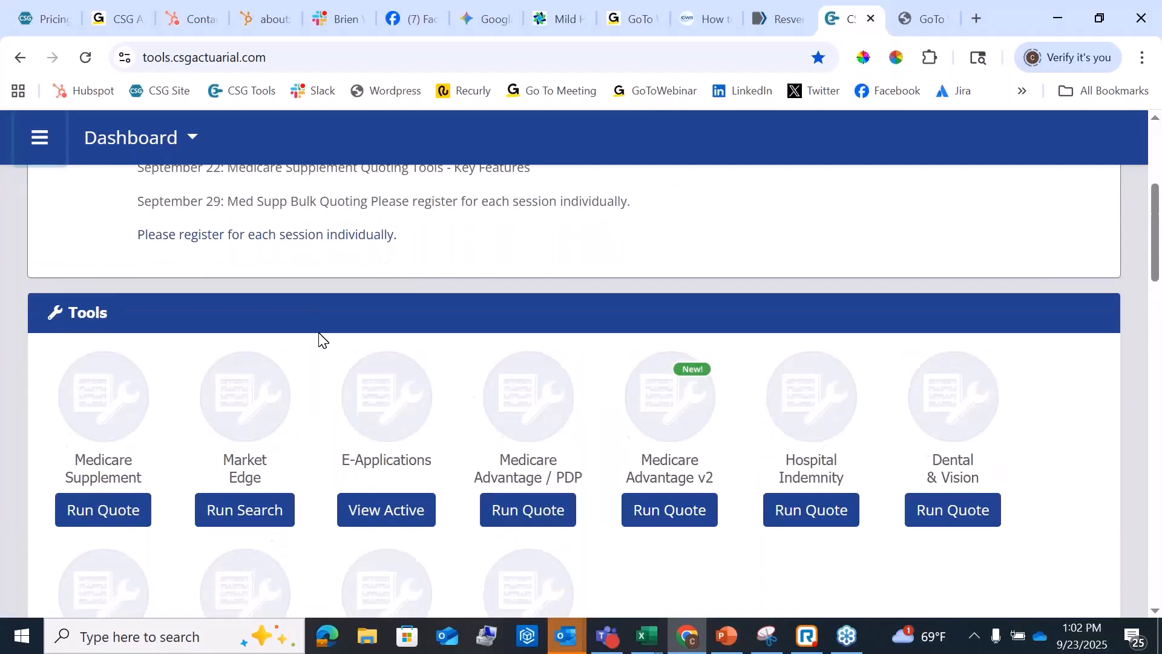
scroll(319, 339, down, 3)
scroll(318, 339, up, 1)
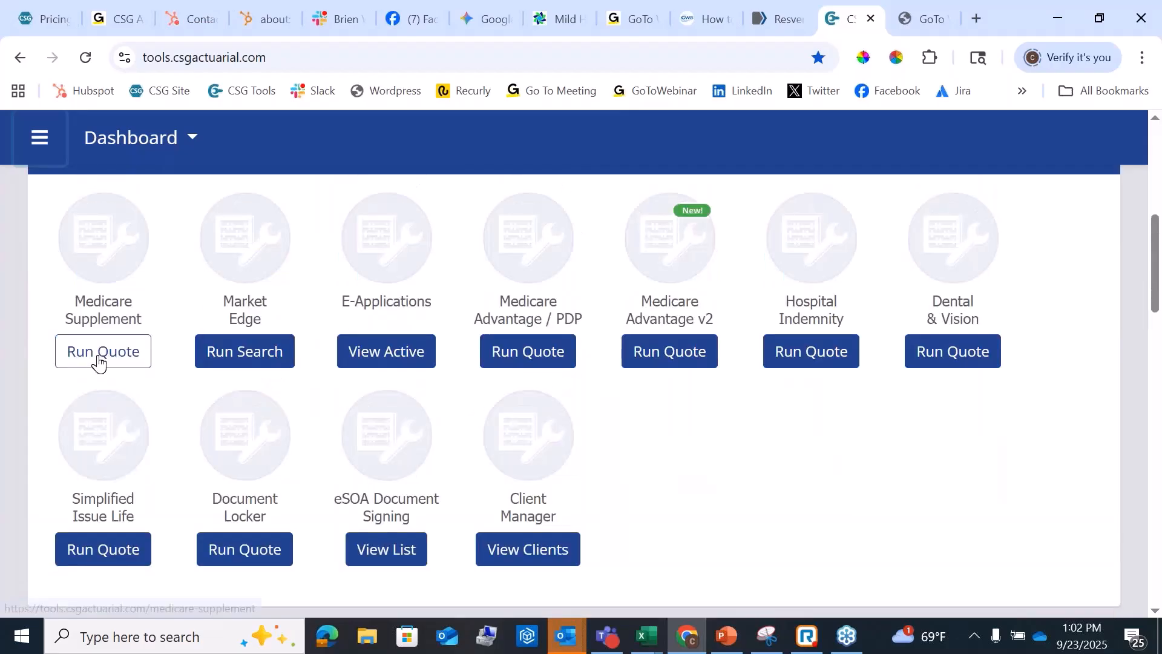
click(101, 360)
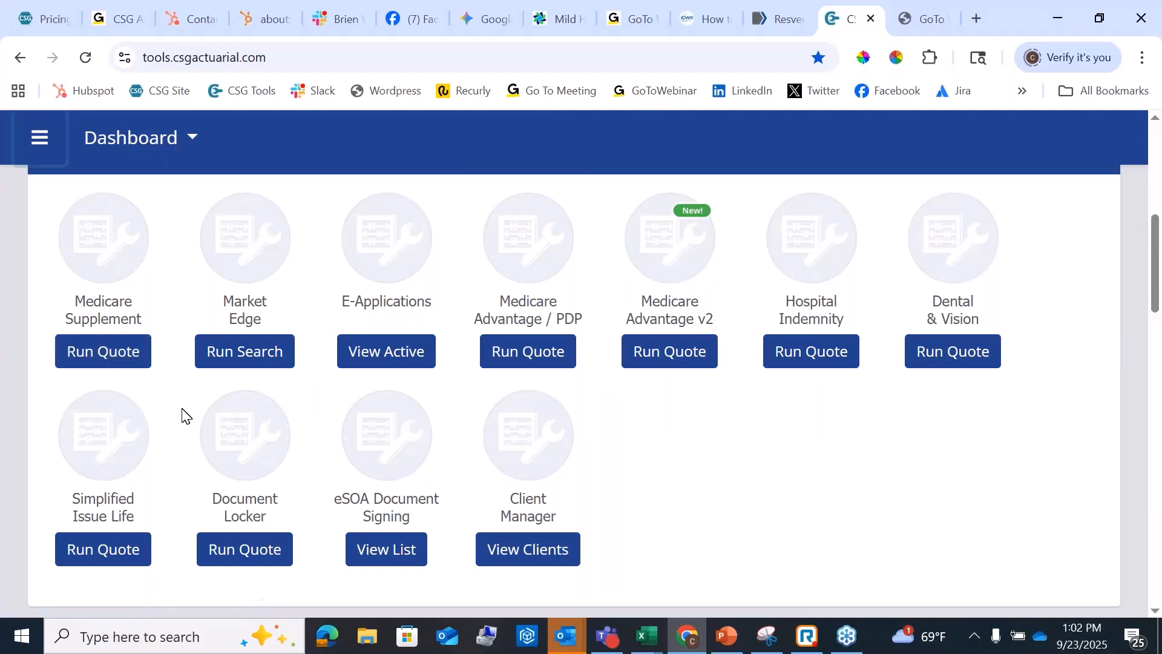
click(115, 360)
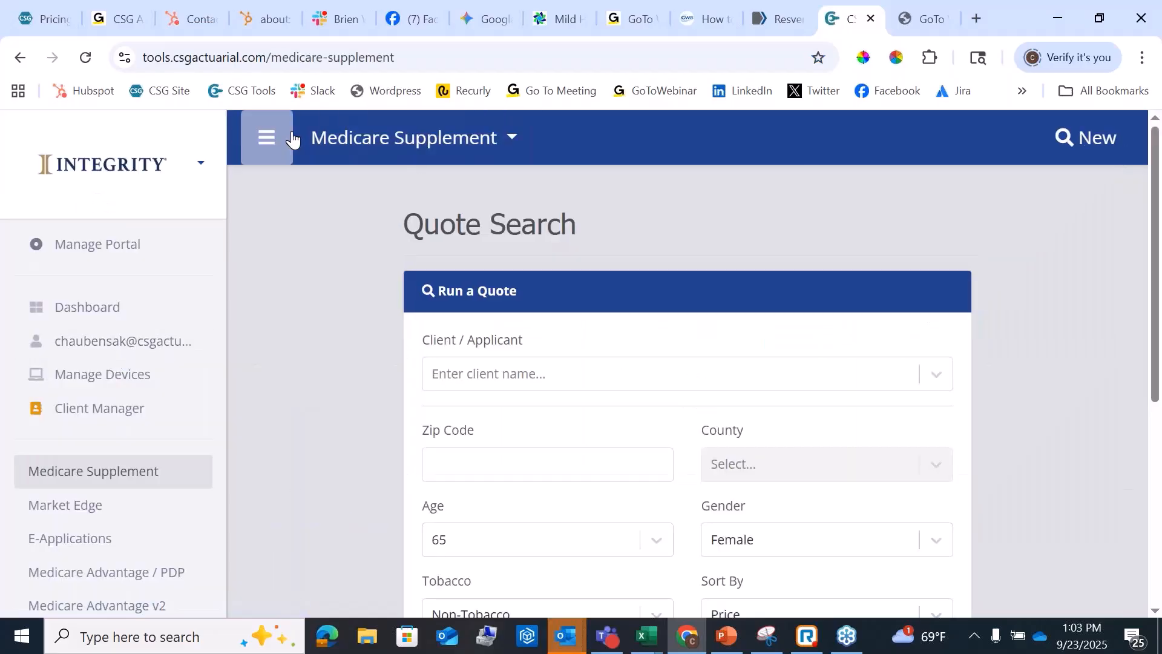
- Collapse the side navigation to widen the Run a Quote form
click(265, 141)
mouse_move(268, 145)
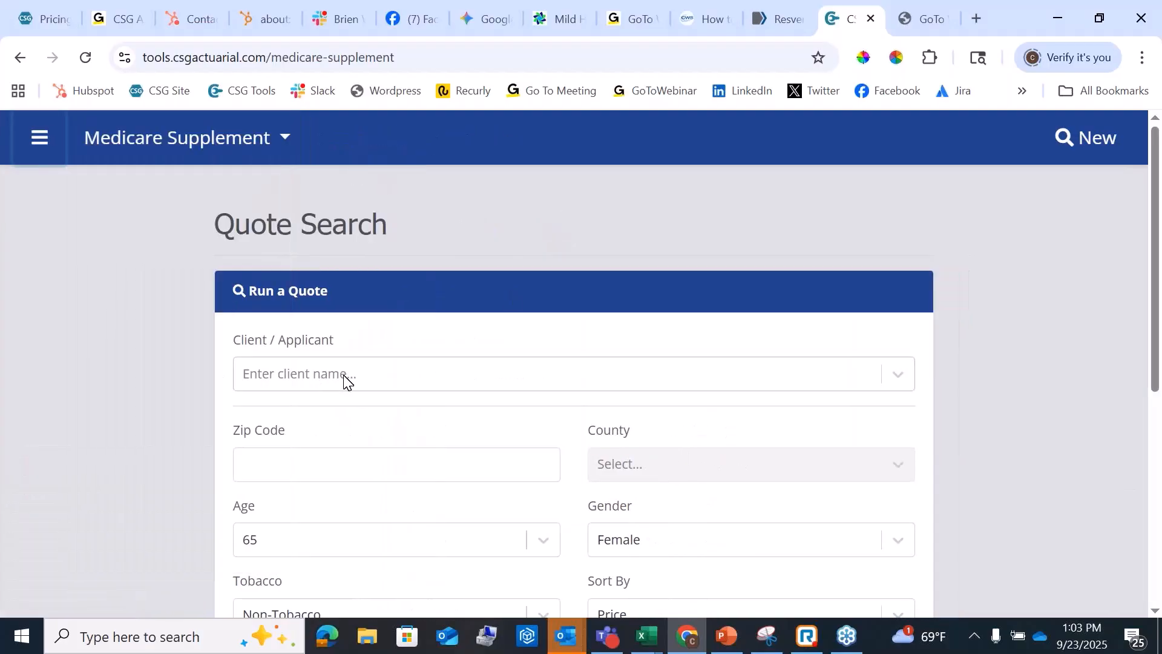
scroll(359, 383, down, 1)
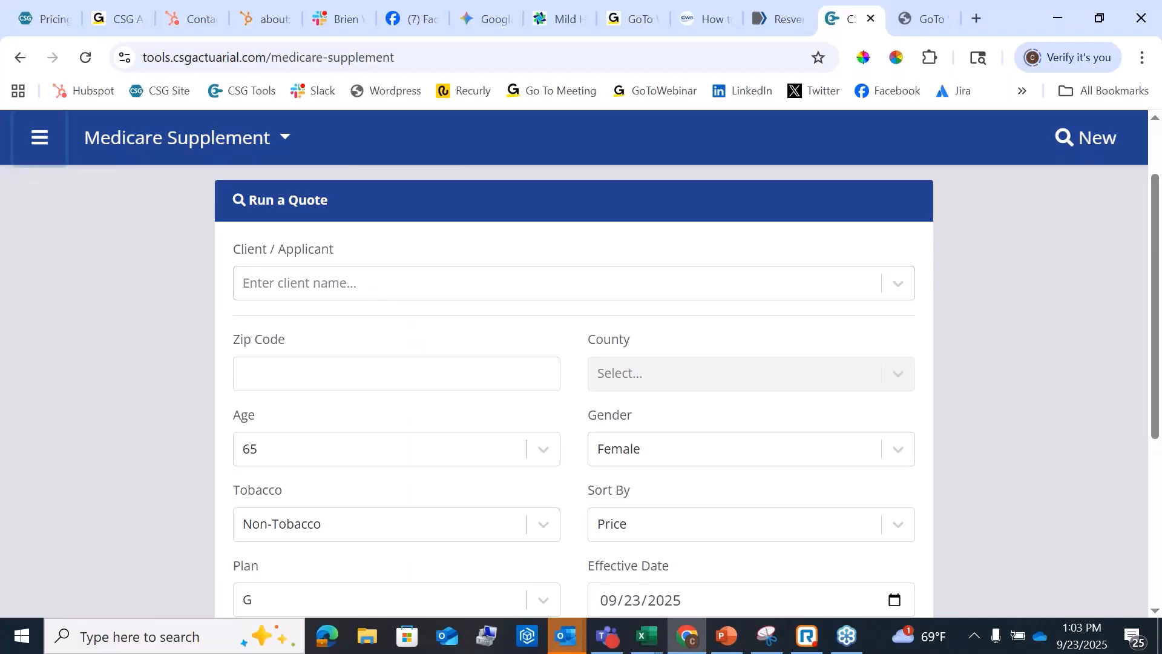
- Enter zip code 68137 and set the applicant's age to 70
click(341, 373)
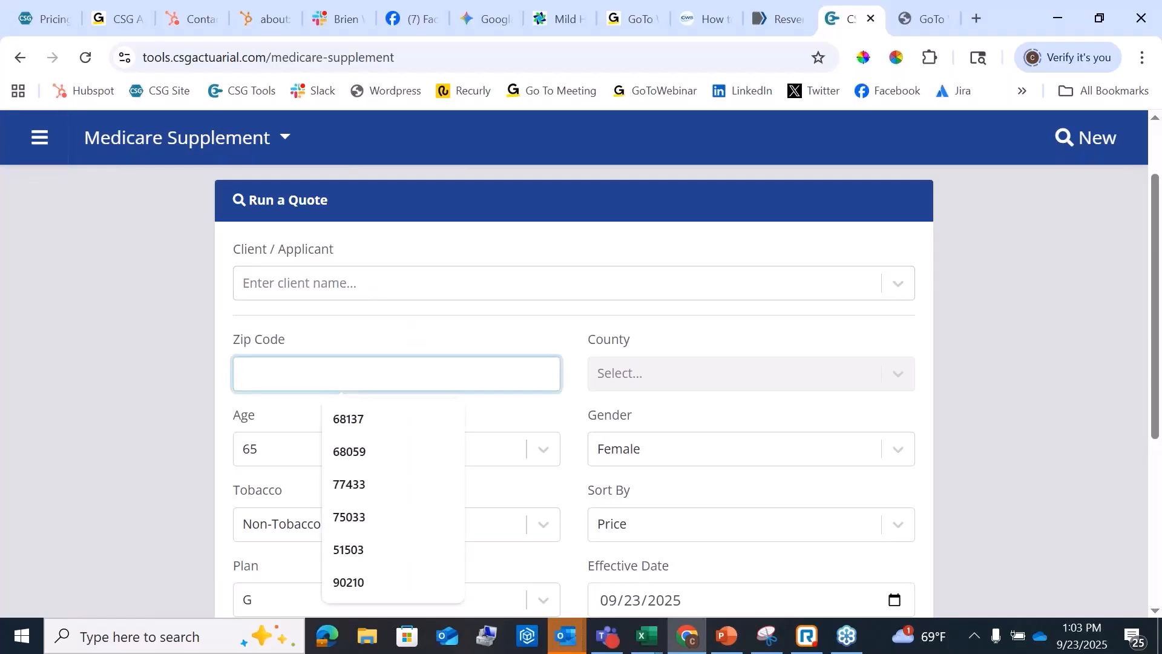
text(681)
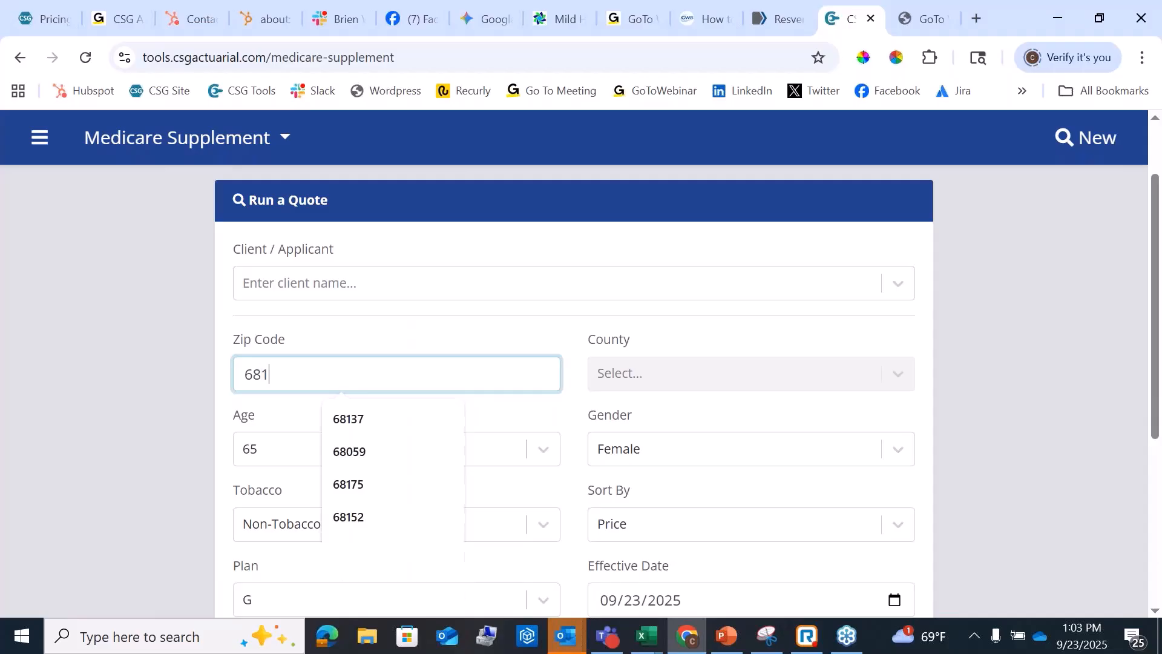
text(37)
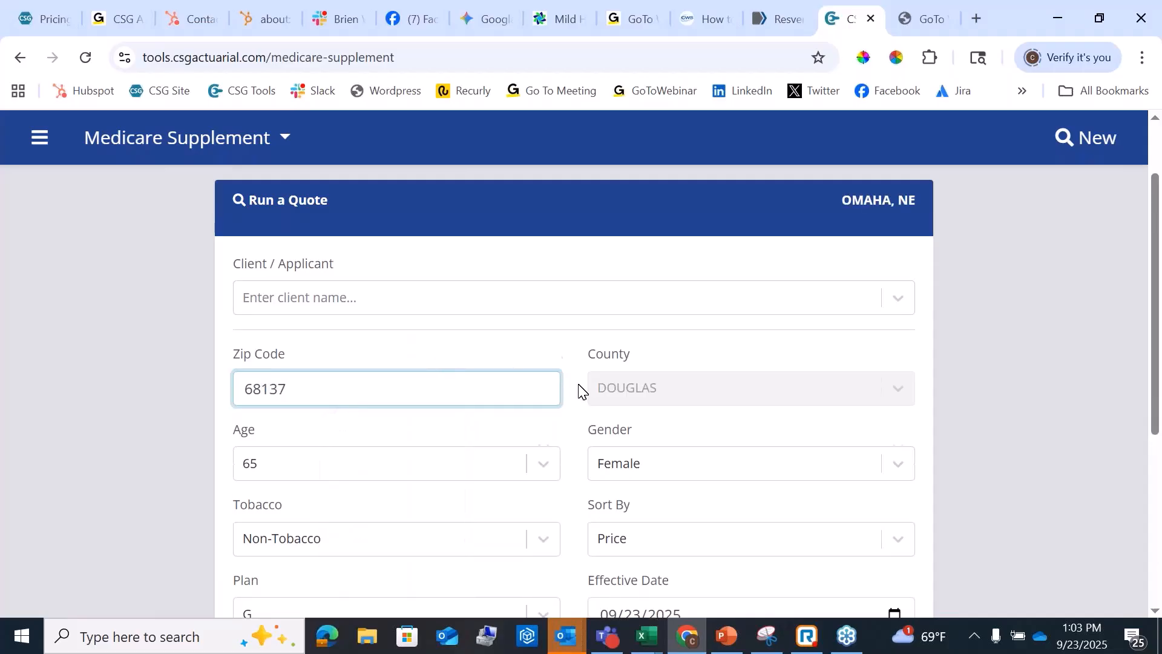
scroll(568, 388, down, 1)
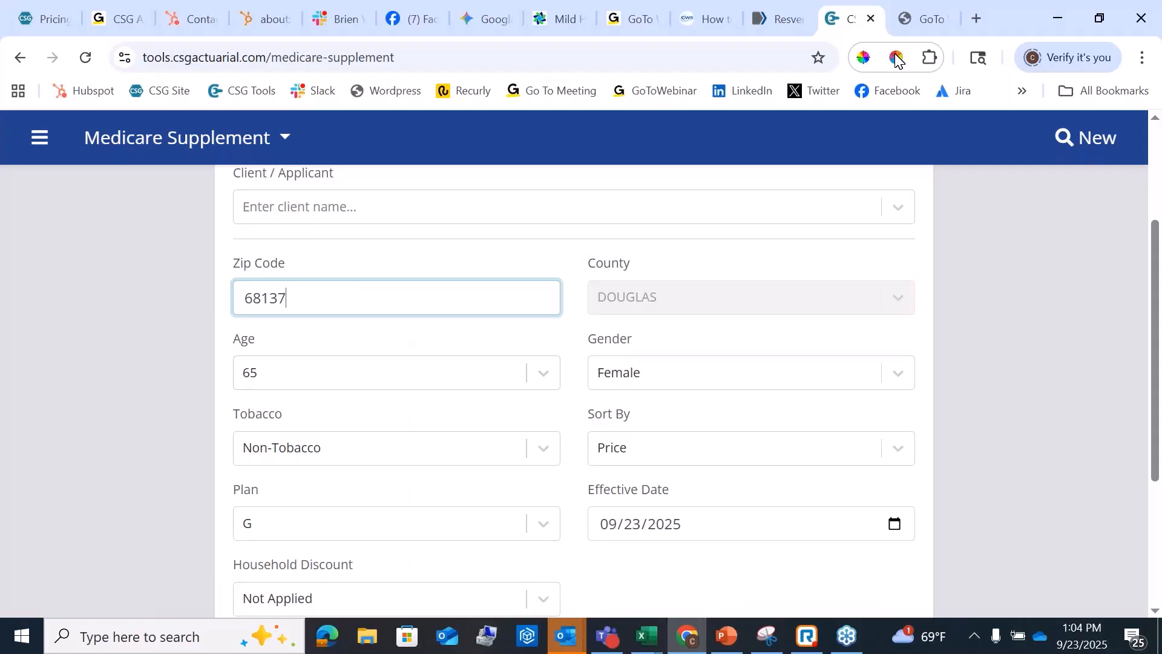
click(547, 379)
scroll(436, 510, down, 3)
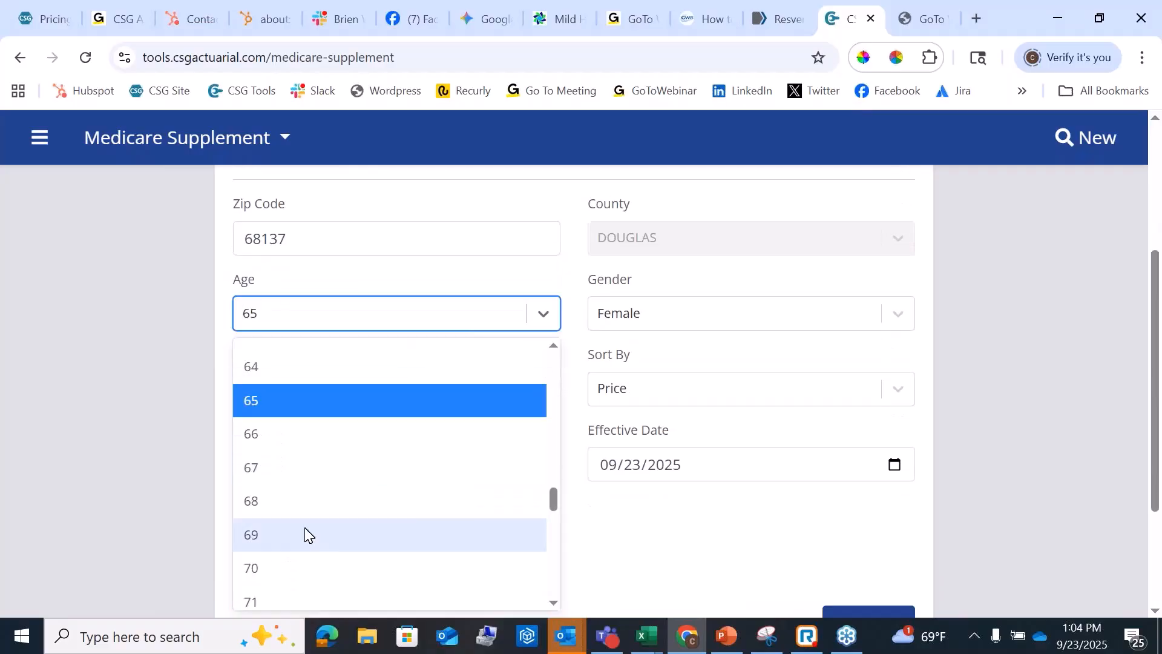
click(278, 568)
- Keep Female, Non-Tobacco, sort by Price, and Plan G
click(649, 321)
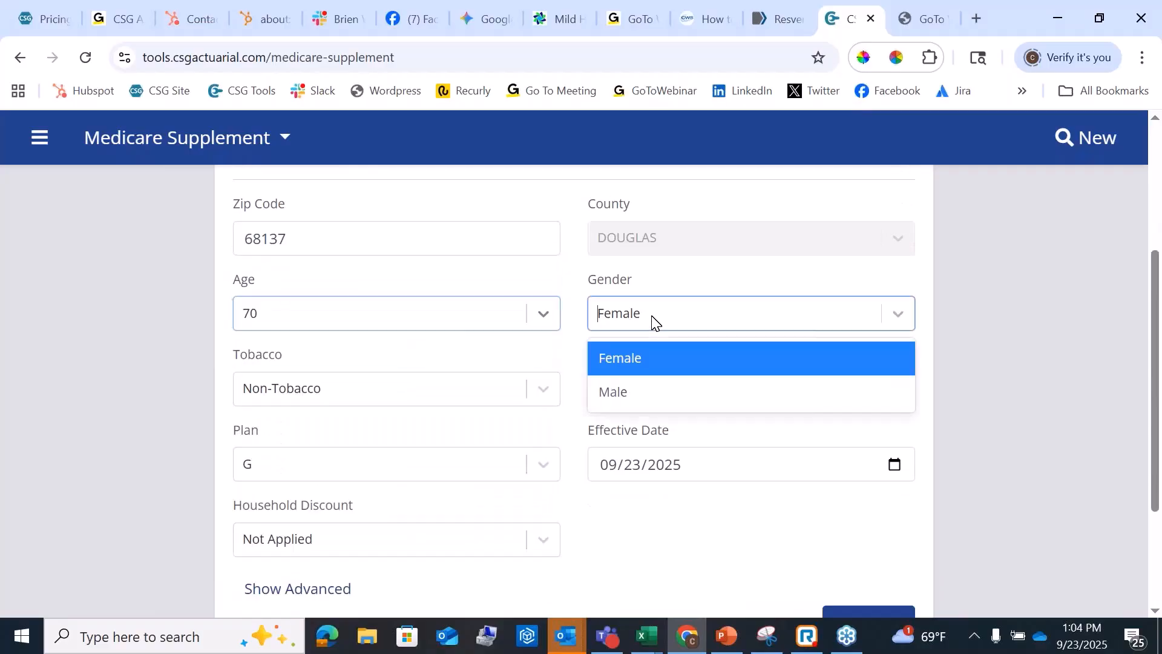
click(590, 316)
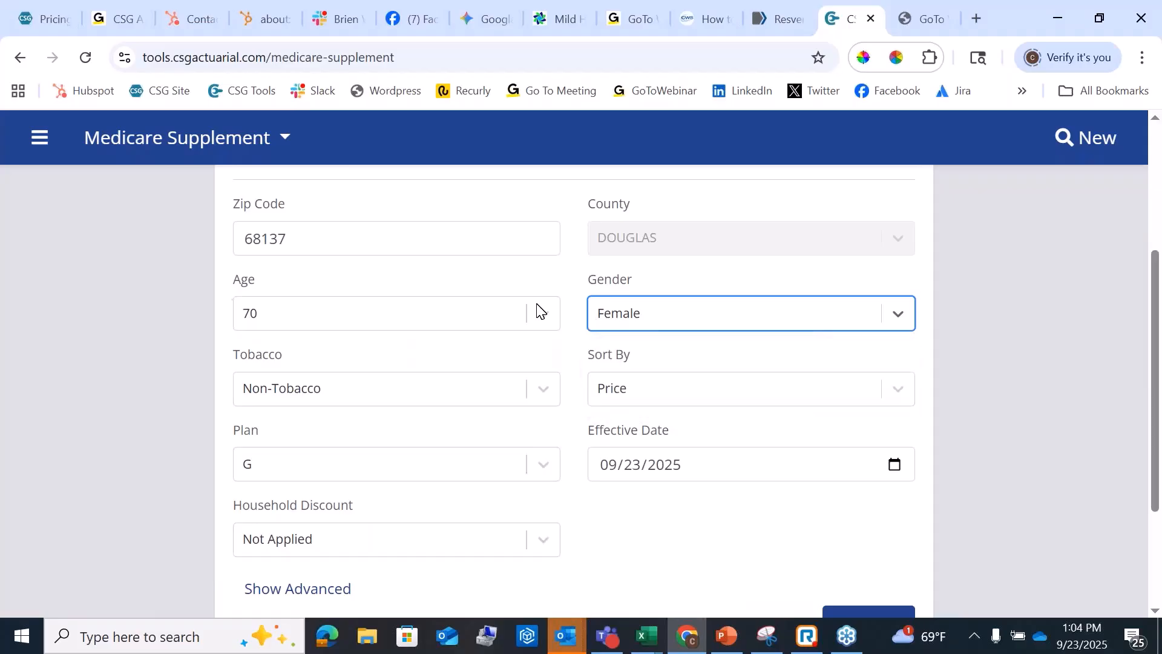
click(545, 395)
click(646, 399)
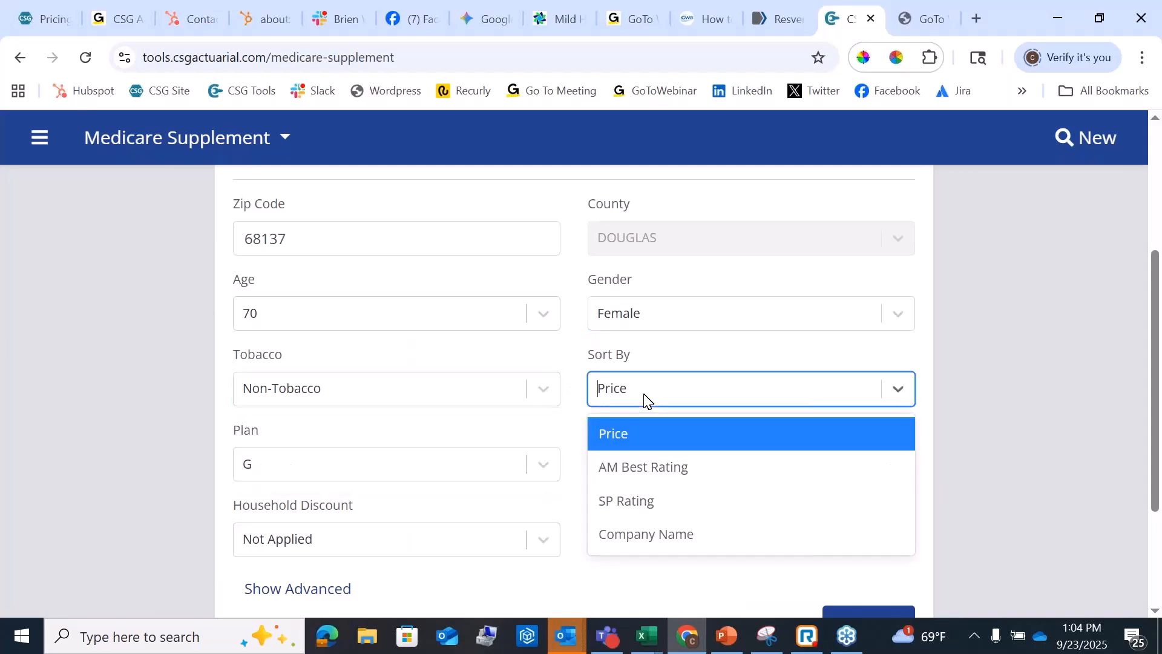
click(571, 441)
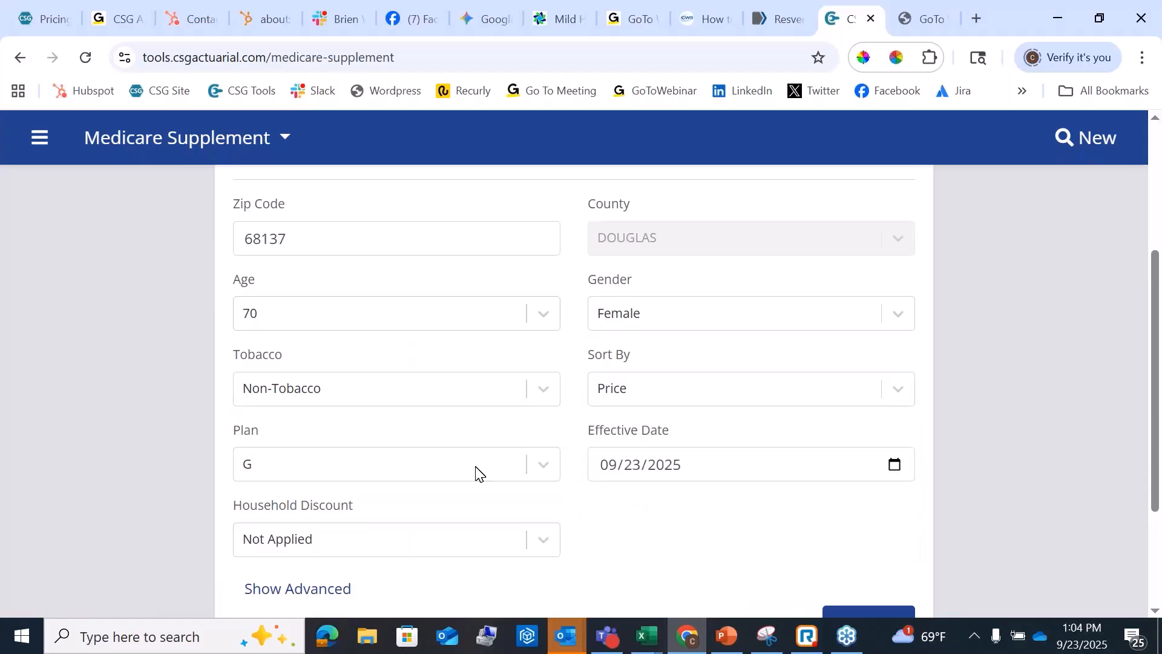
click(546, 472)
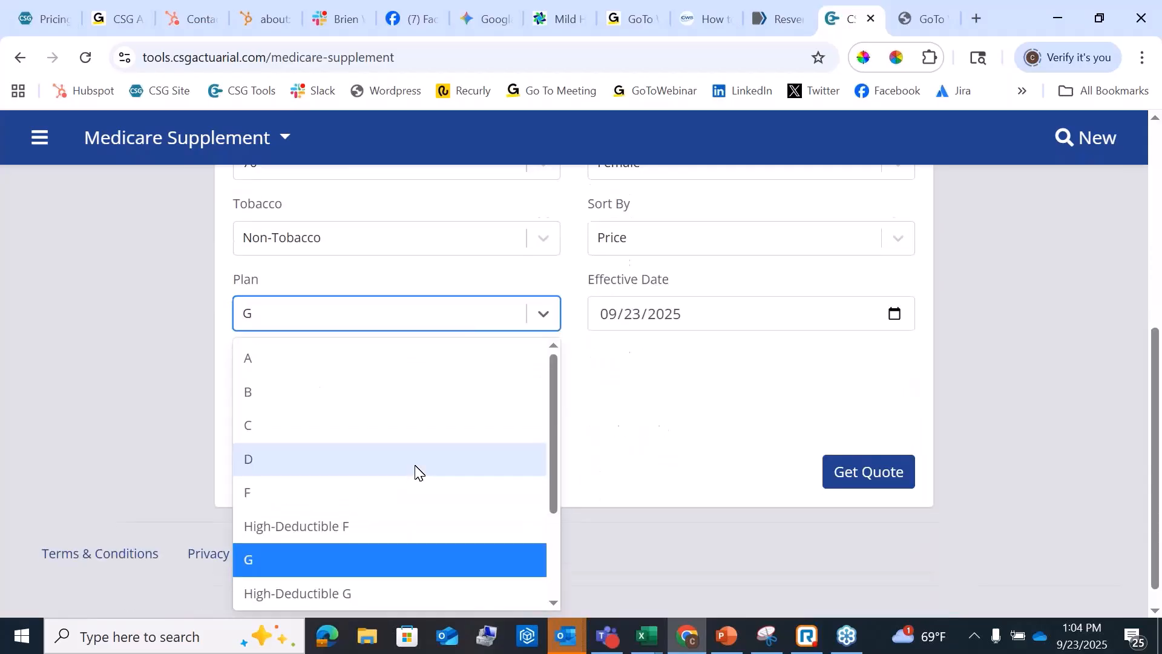
click(302, 556)
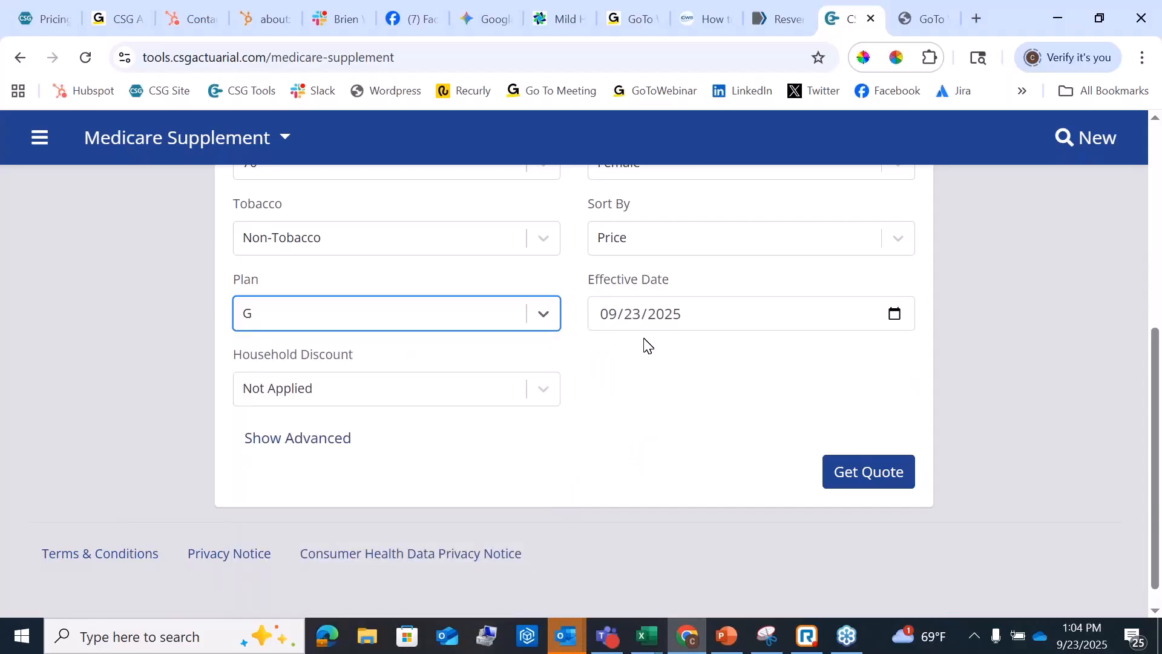
- Set the effective date to 10/01/2025 and get the quotes
click(698, 318)
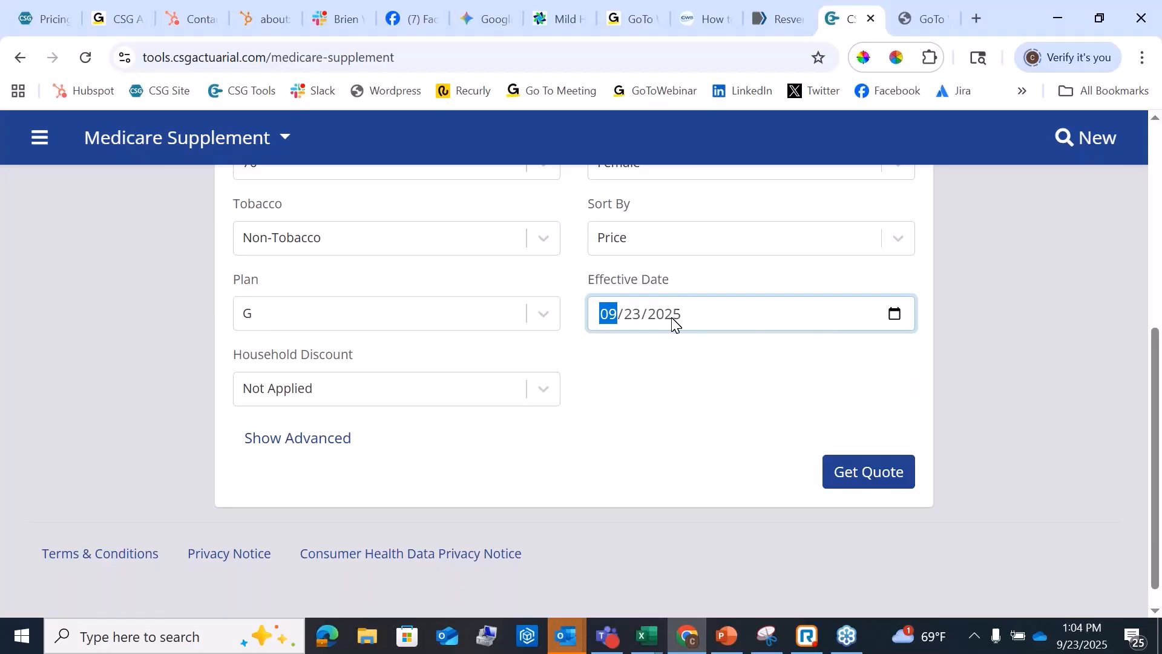
click(896, 316)
click(896, 315)
click(688, 537)
click(855, 477)
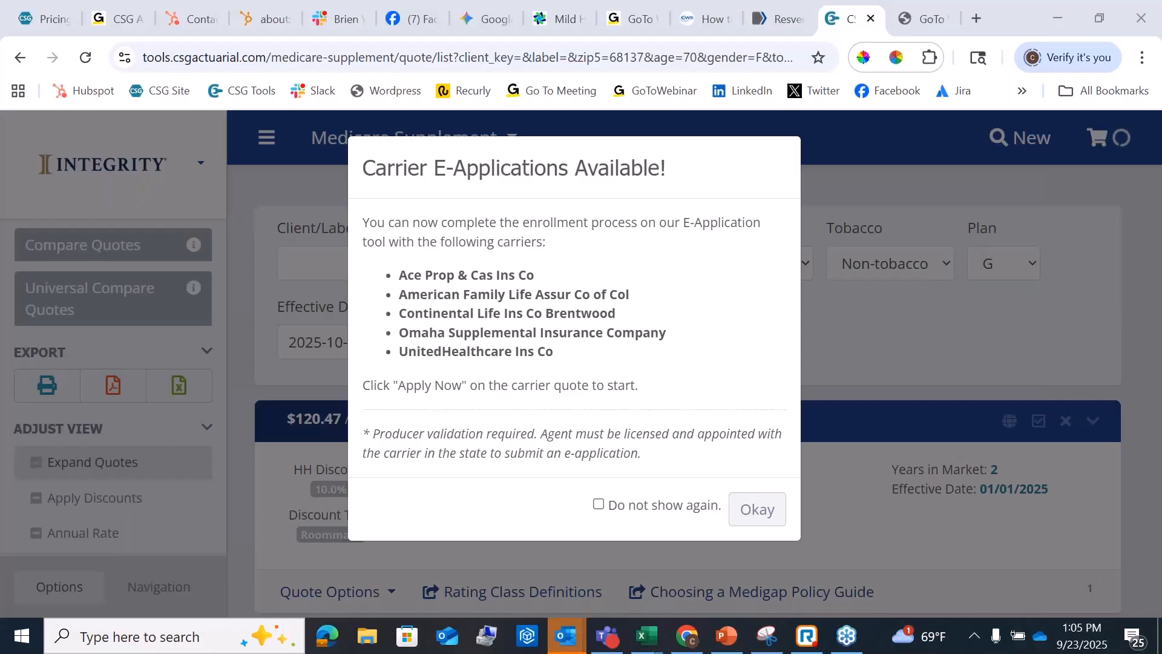
- Highlight the carrier names in the E-Applications notice, then dismiss it with Okay
drag(554, 352, 426, 357)
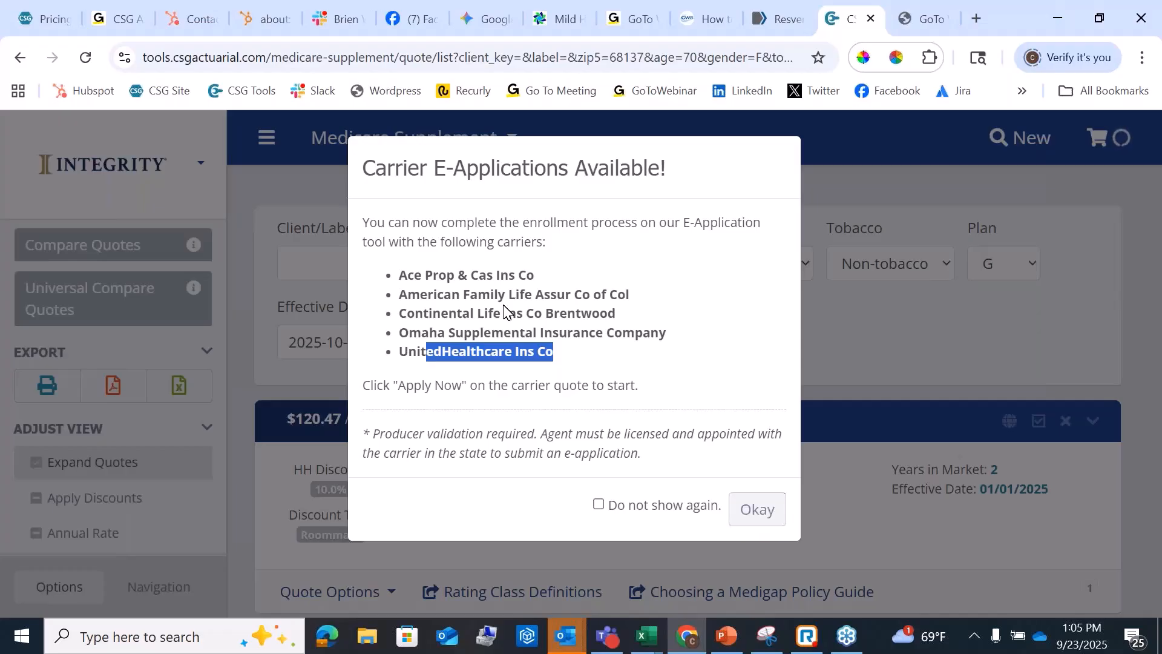
click(405, 286)
drag(399, 273, 451, 352)
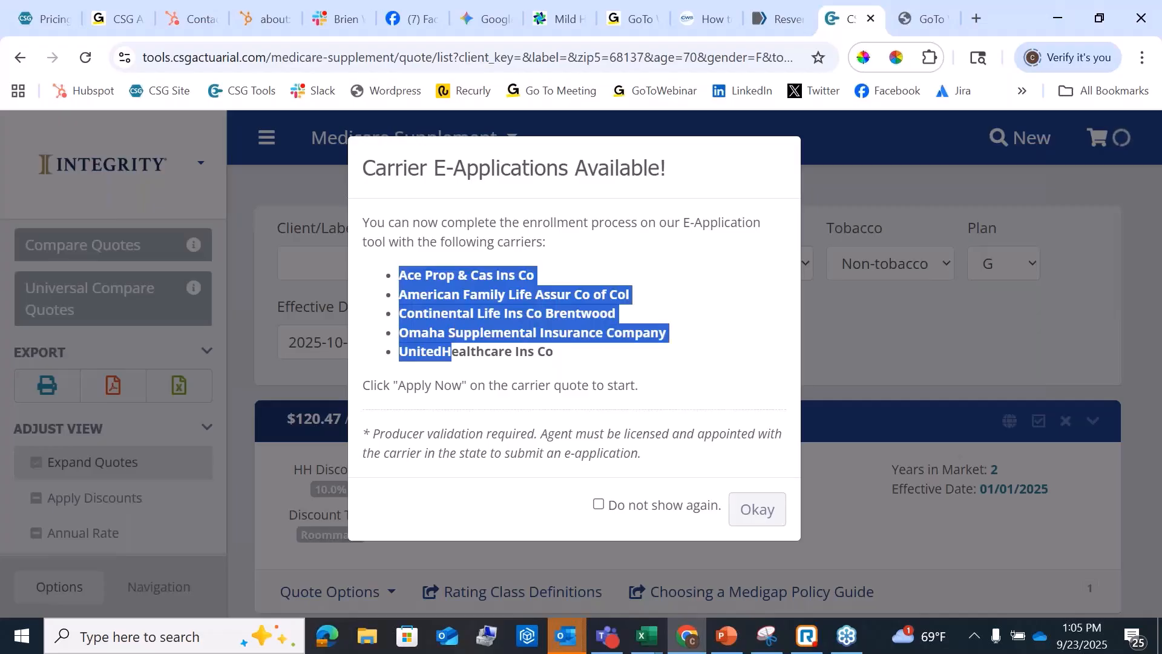
click(760, 509)
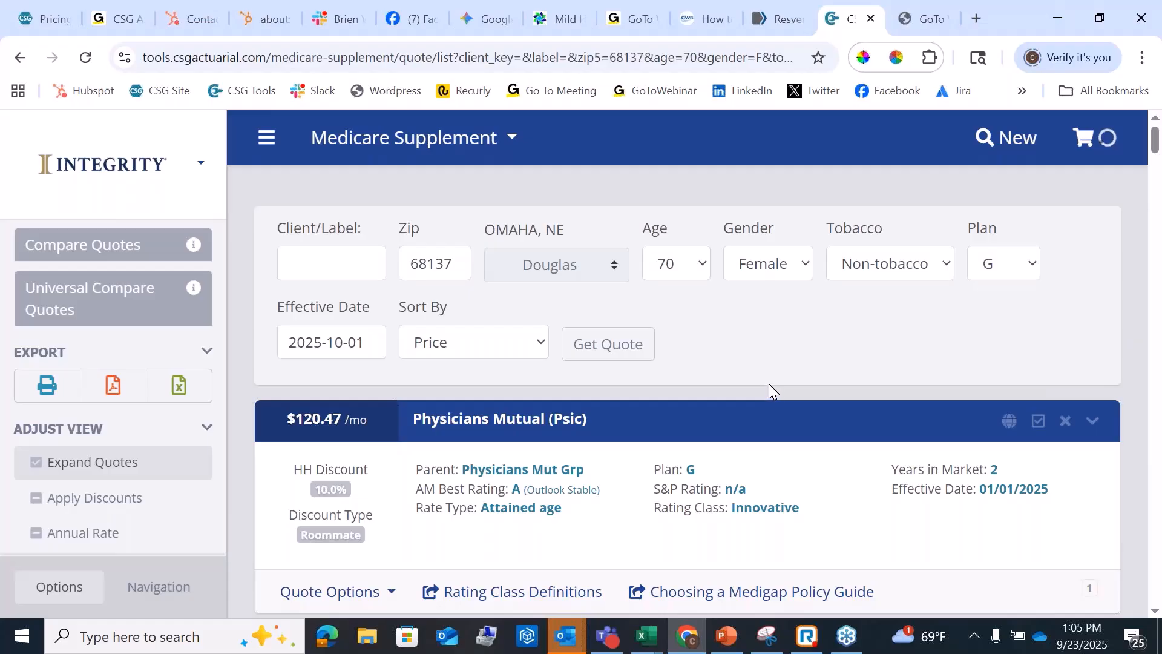
- Apply for the Ace Property And Casualty Plan G quote at $142.25/mo
scroll(768, 384, down, 6)
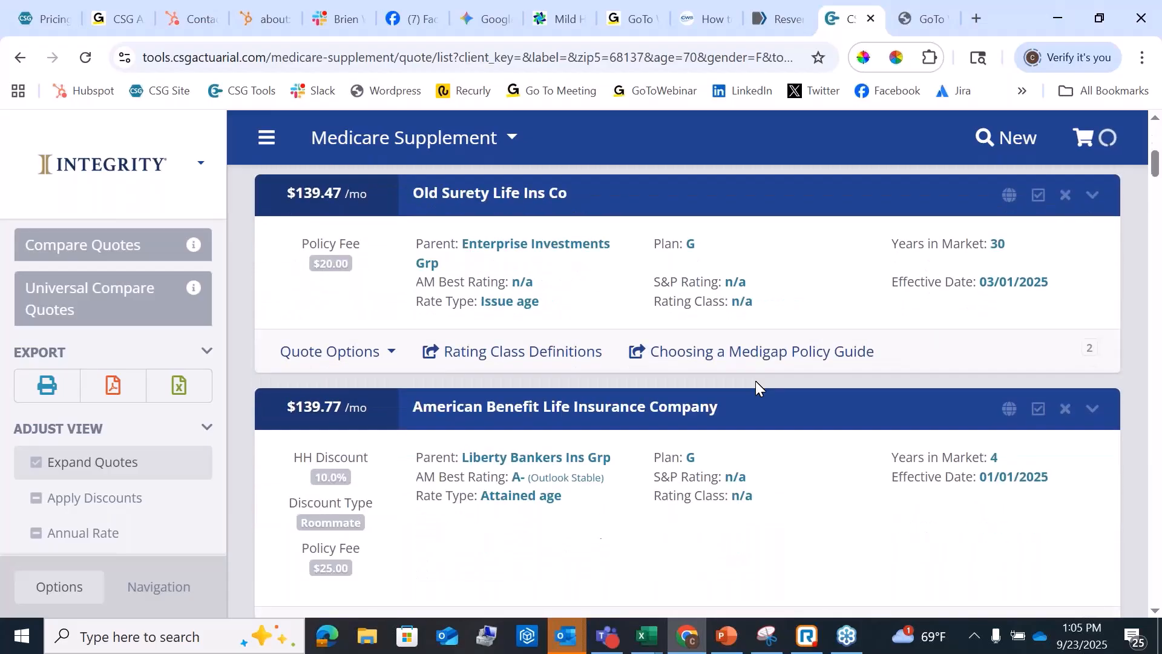
scroll(755, 384, down, 8)
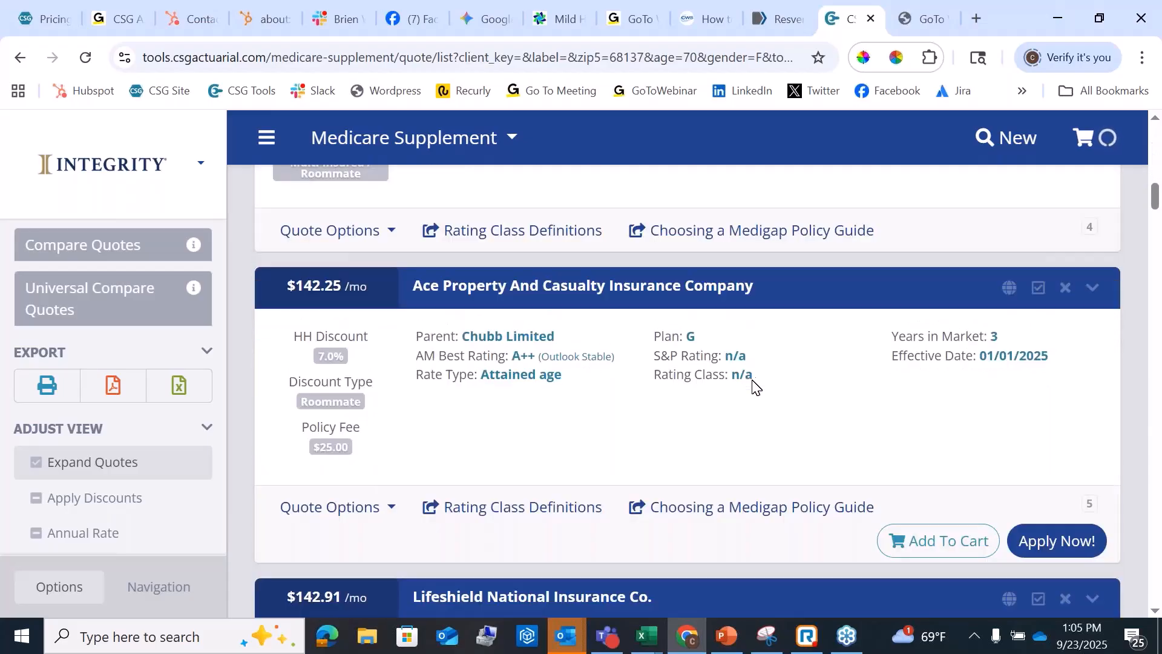
scroll(754, 388, down, 3)
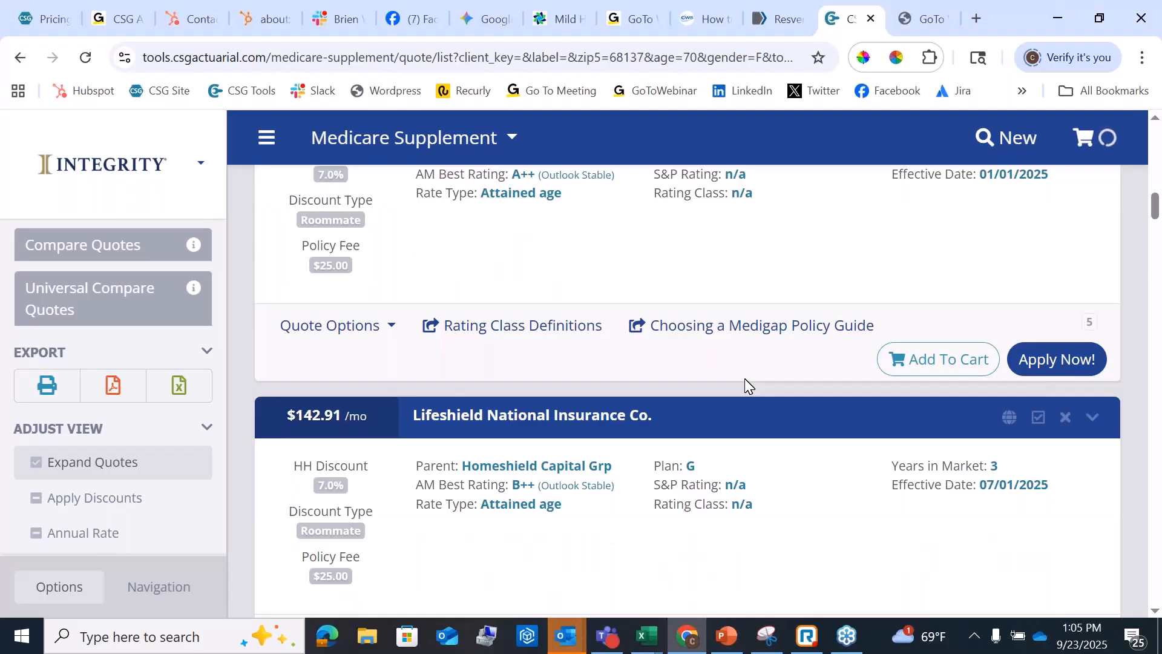
scroll(746, 384, up, 2)
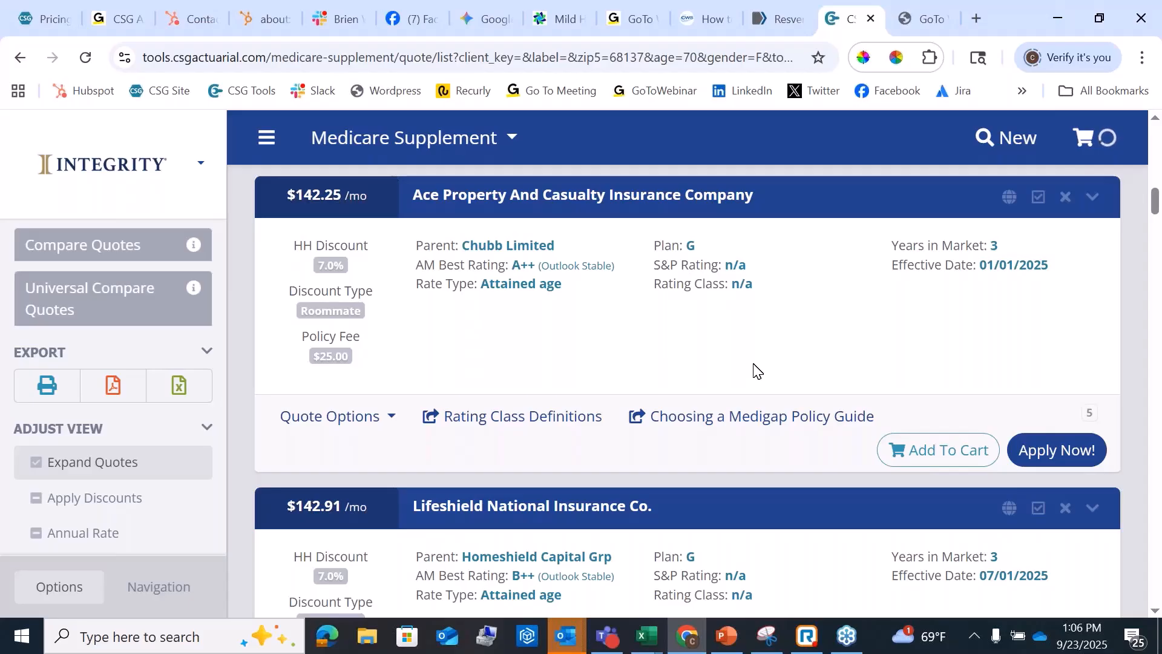
click(1039, 460)
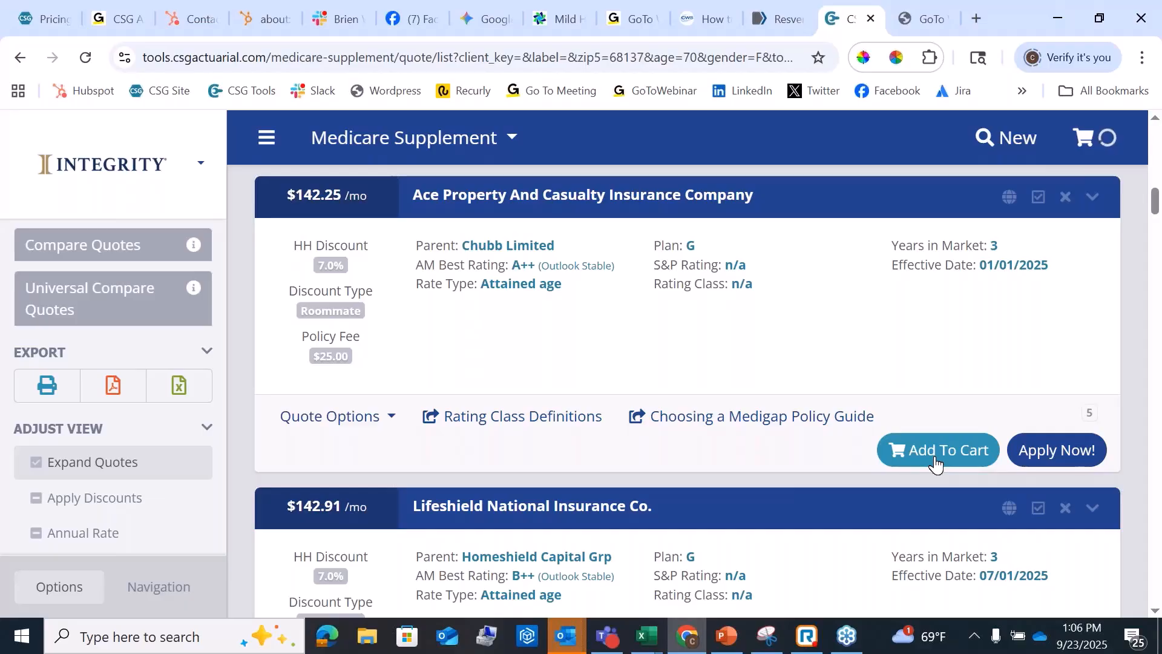
- Start the Ace Property application and scroll to the Underwriting Type and Plan Eligibility questions
click(1063, 455)
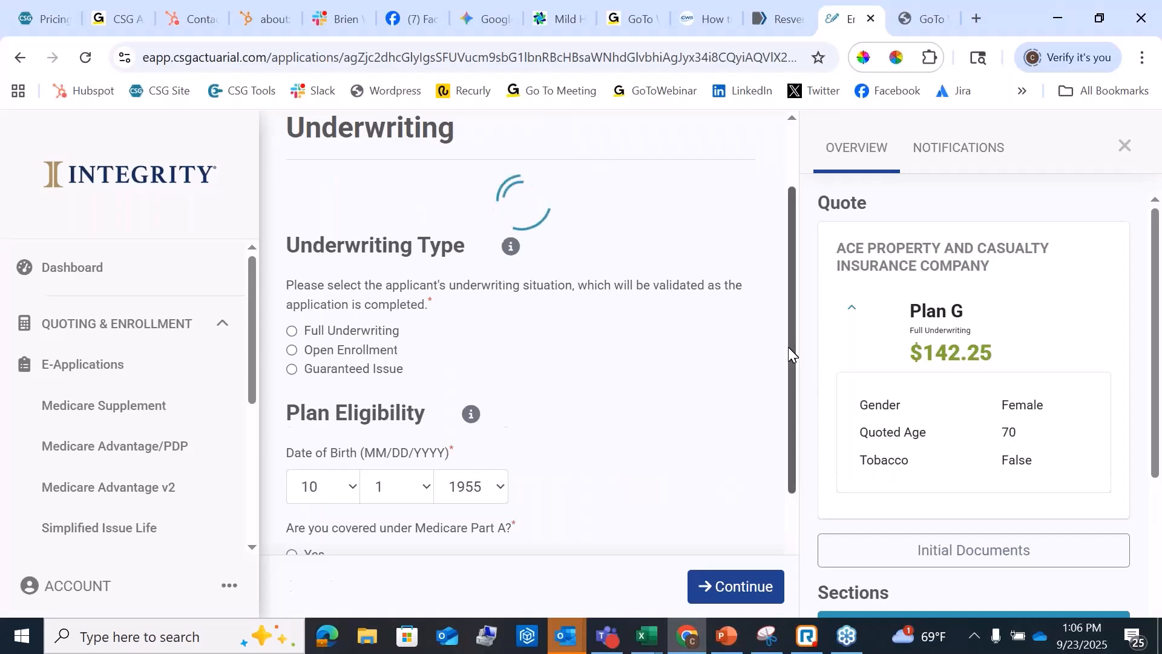
drag(790, 348, 800, 293)
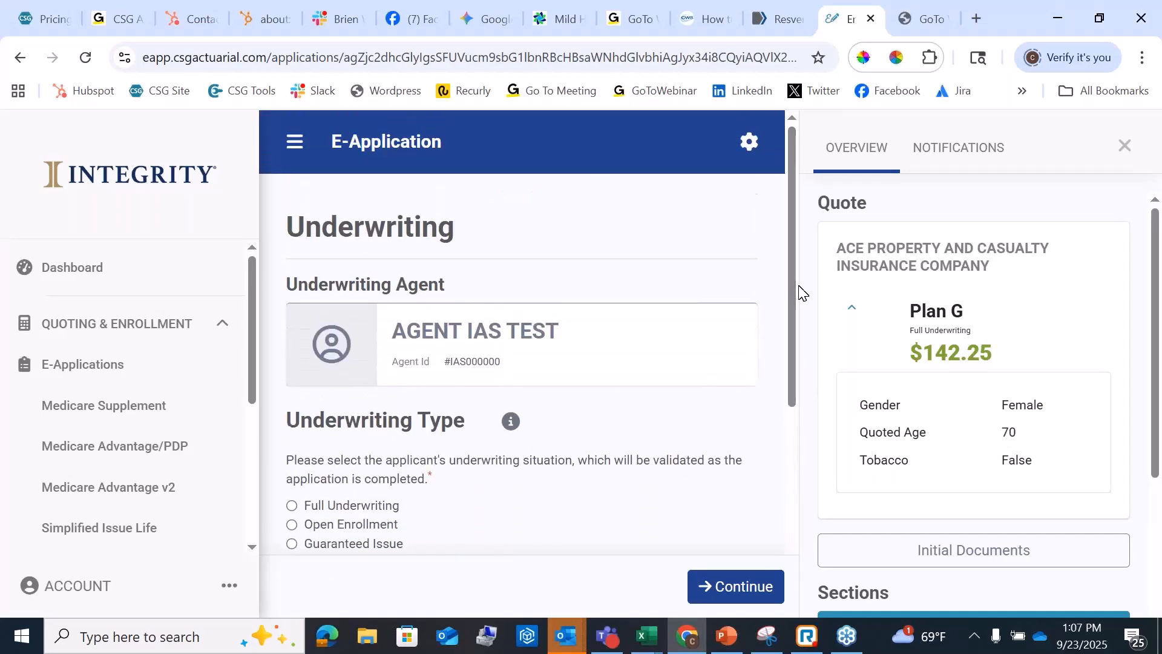
drag(392, 362, 519, 367)
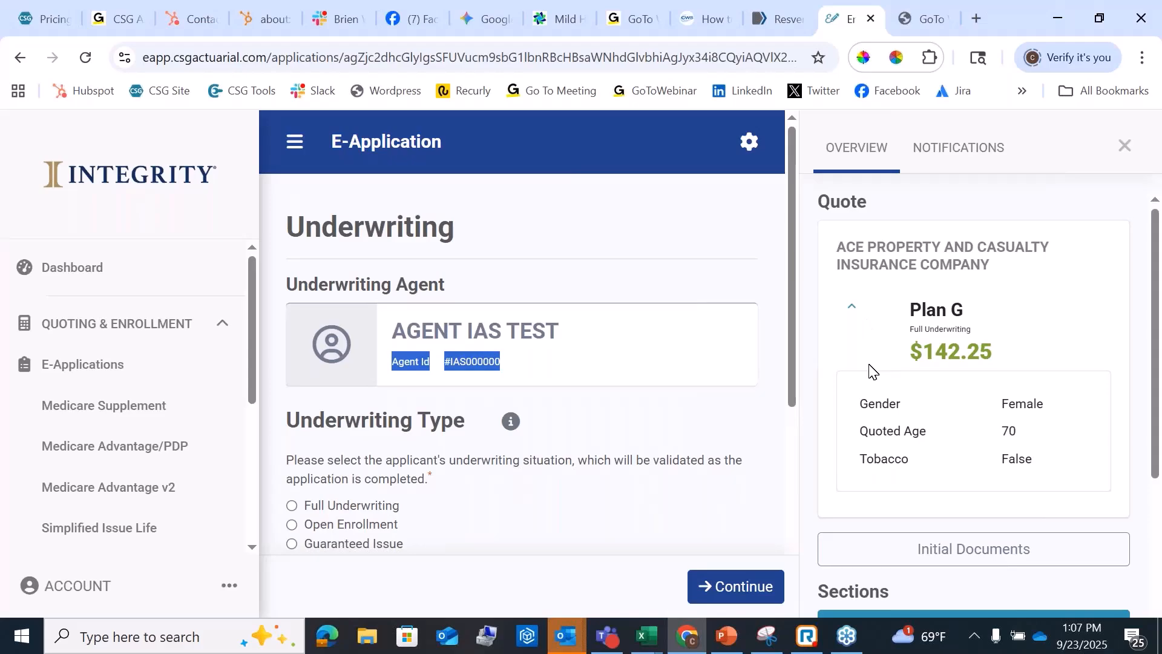
scroll(867, 357, down, 5)
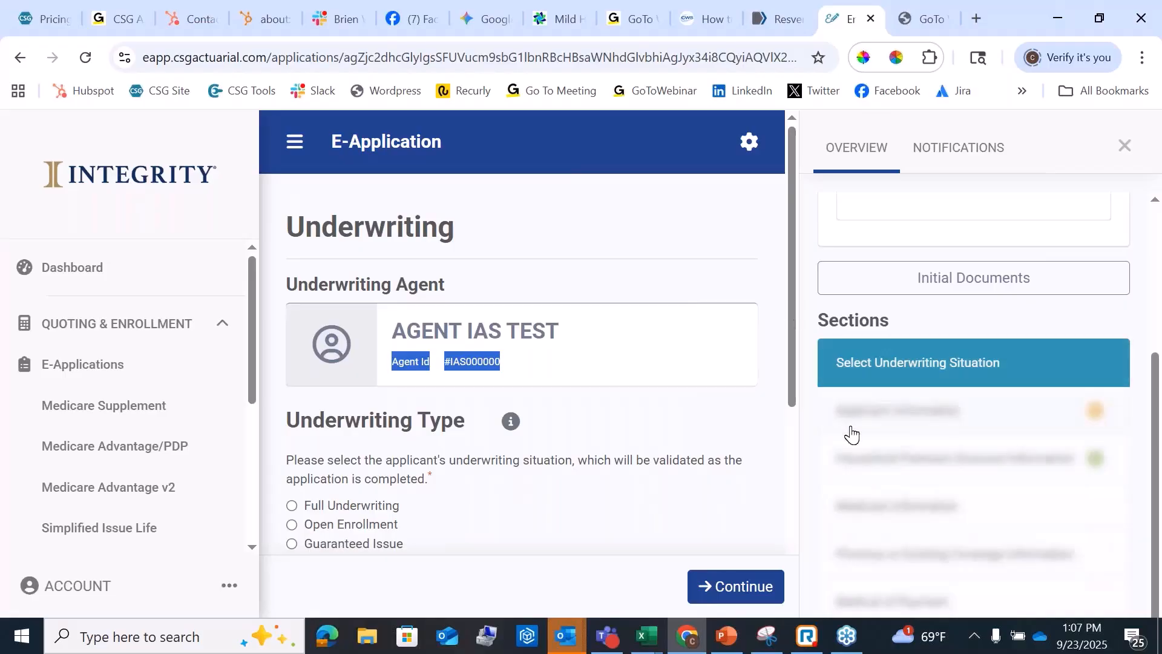
scroll(854, 484, down, 2)
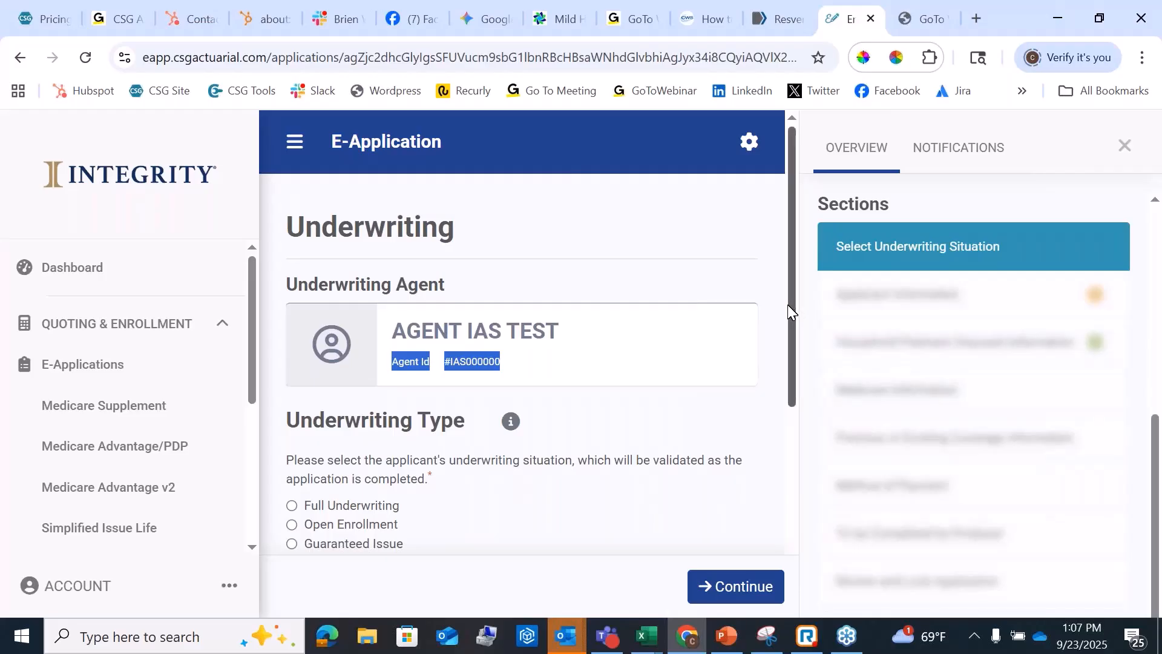
drag(789, 306, 794, 460)
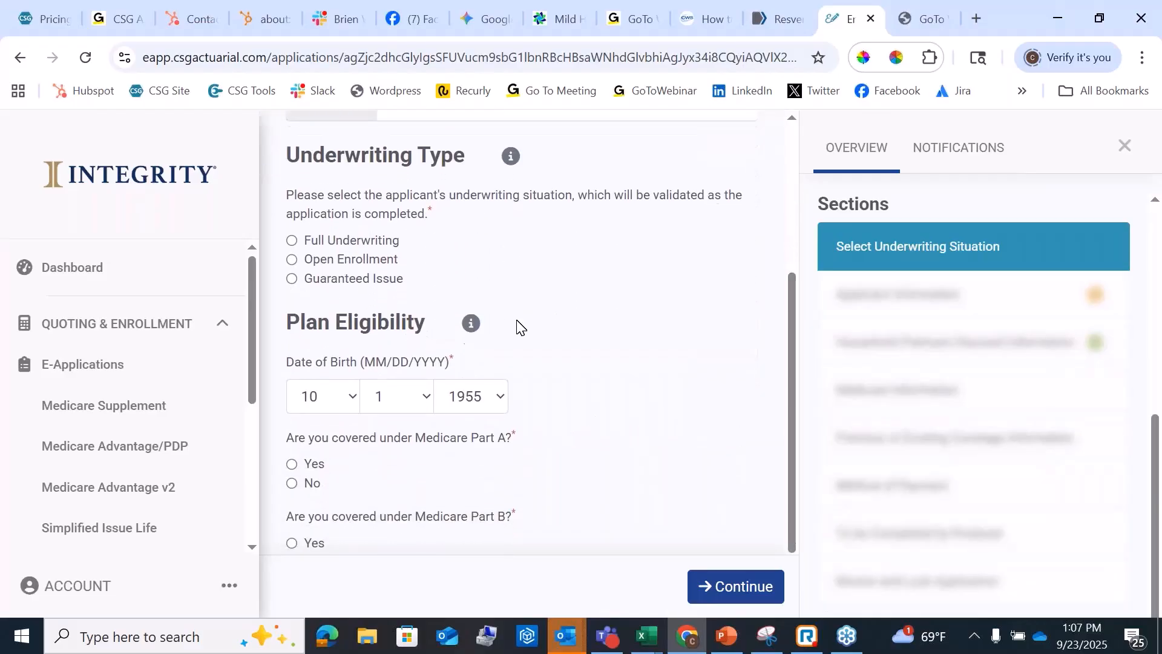
- Choose Full Underwriting, answer Parts A and B Yes effective 1/1/2020, and continue
click(293, 240)
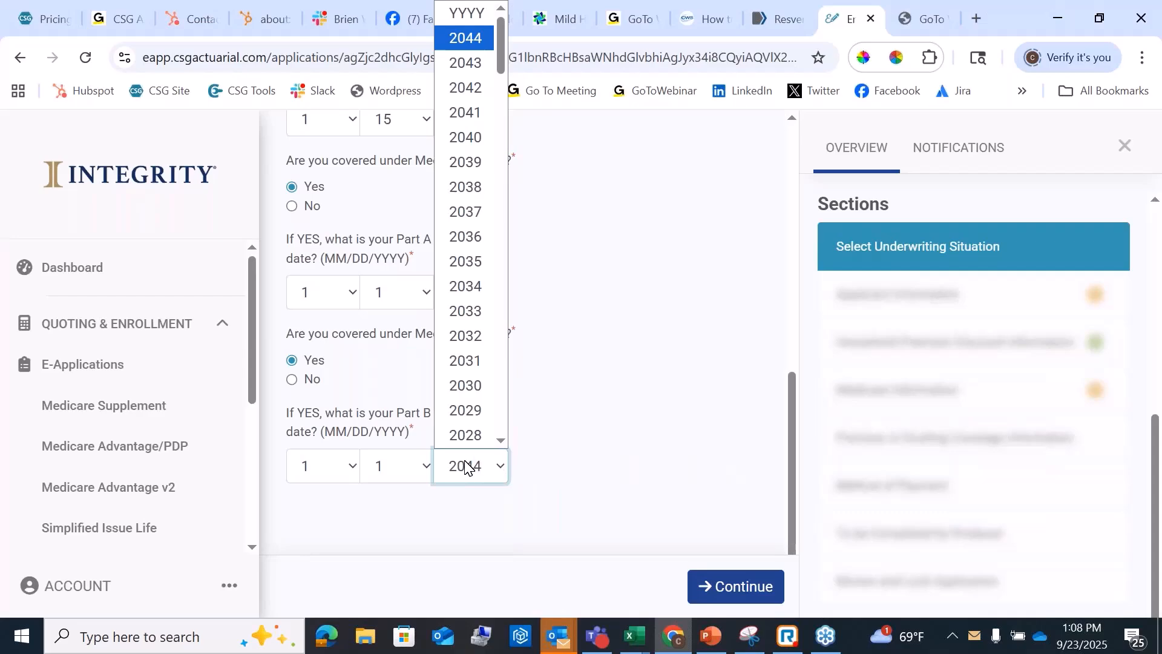
click(474, 465)
text(2029)
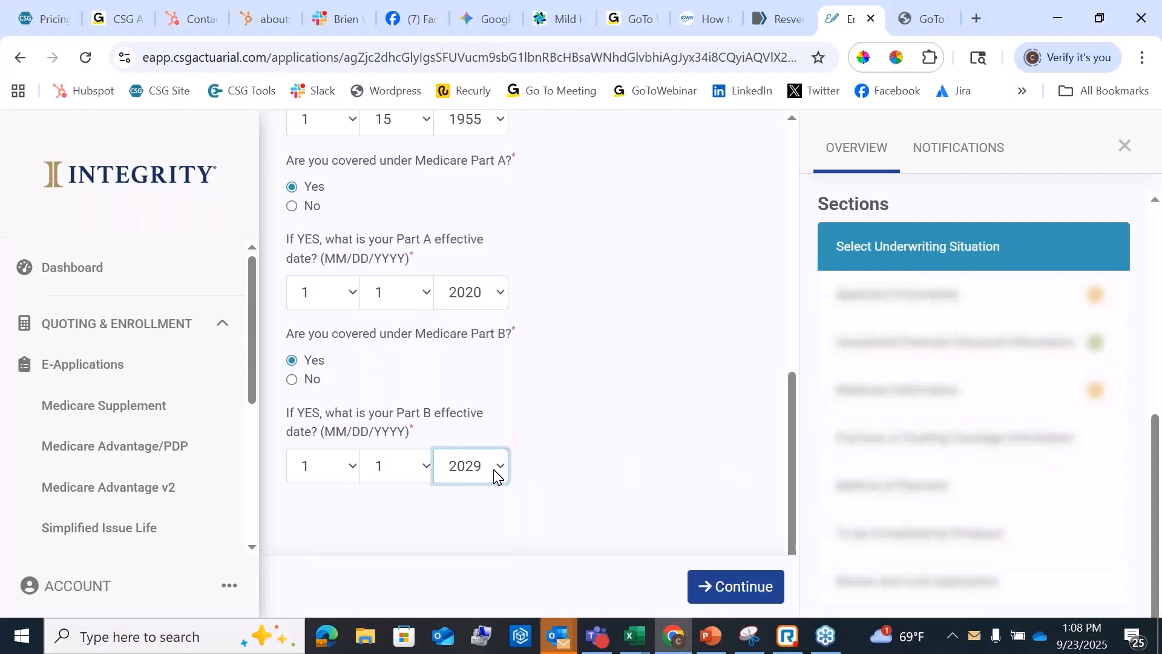
text(2020)
click(736, 590)
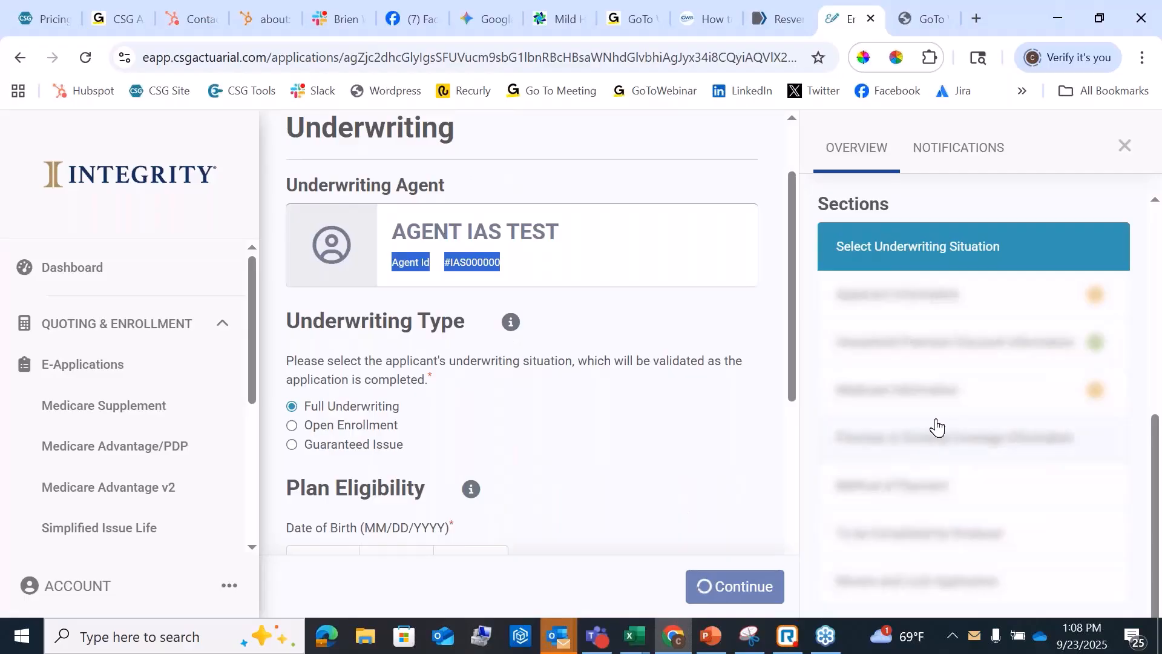
scroll(432, 328, down, 3)
scroll(724, 384, down, 3)
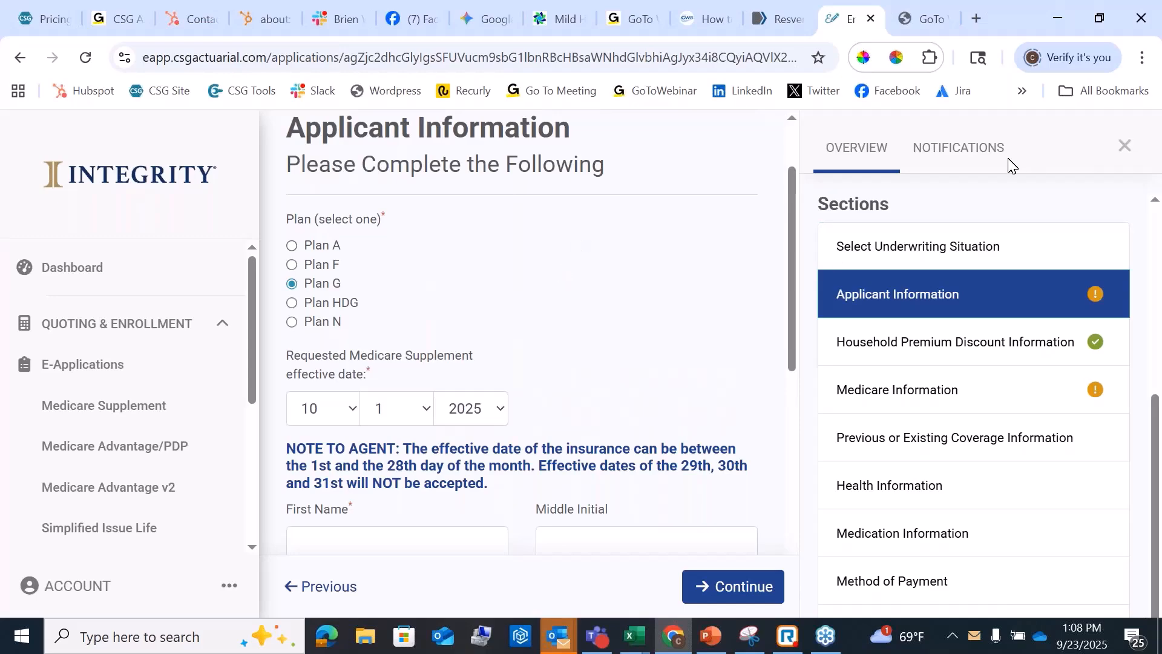
- Swap the Sections panel for the Overview panel and highlight the $142.25/mo Plan G premium
click(1125, 148)
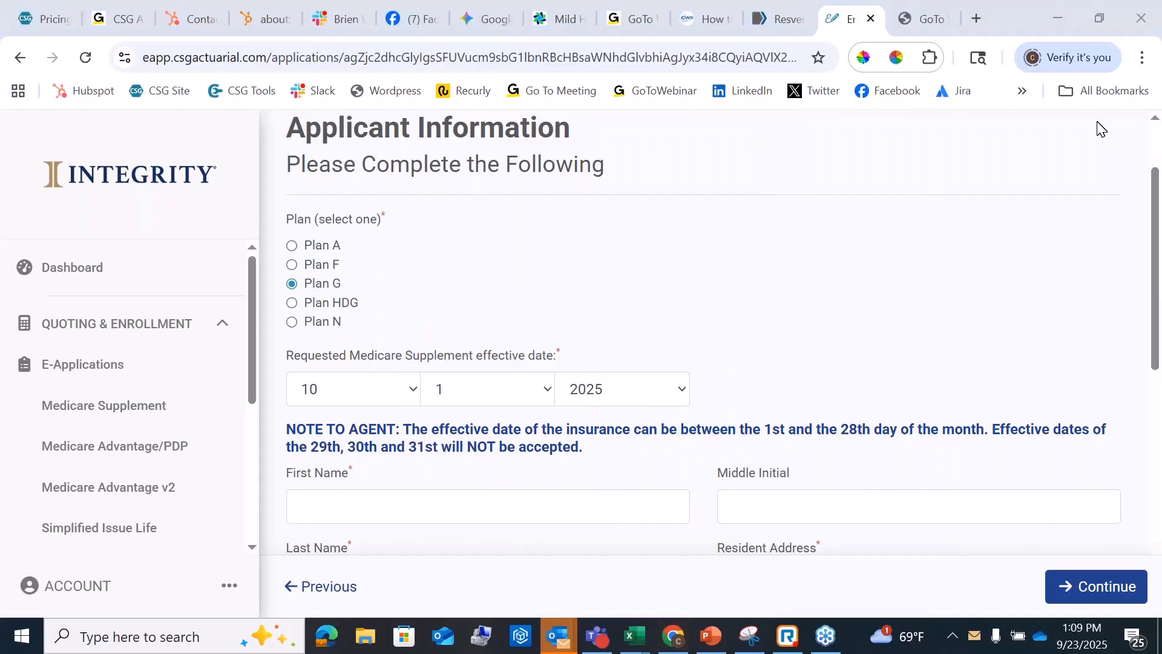
scroll(1072, 143, up, 2)
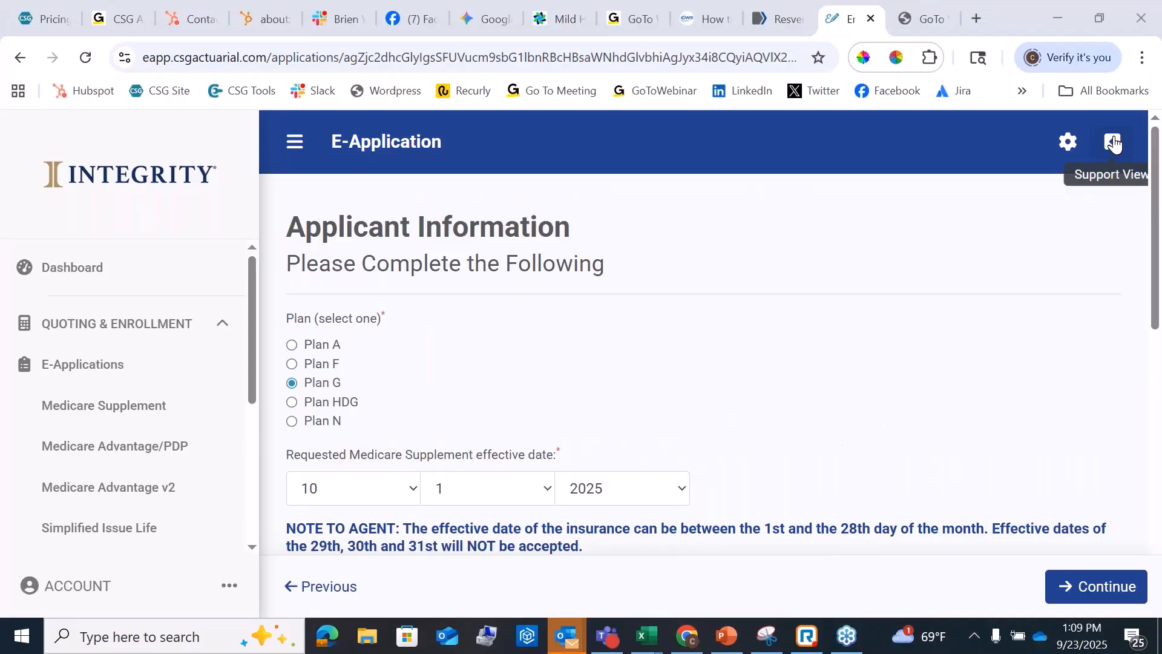
click(1114, 142)
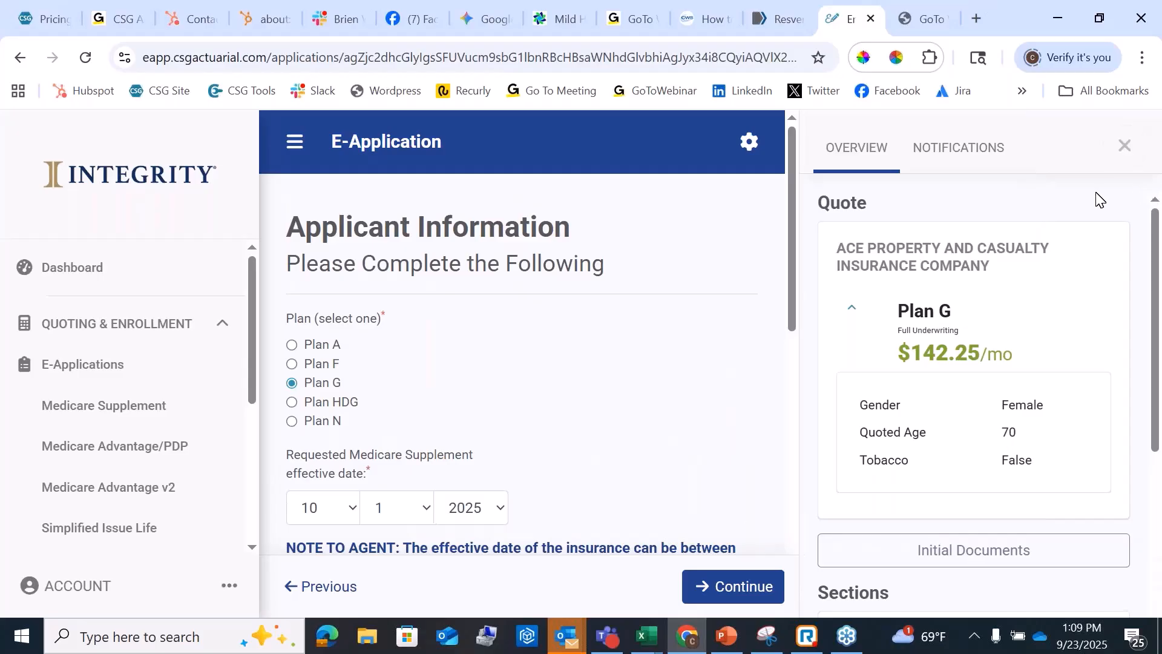
scroll(492, 330, down, 1)
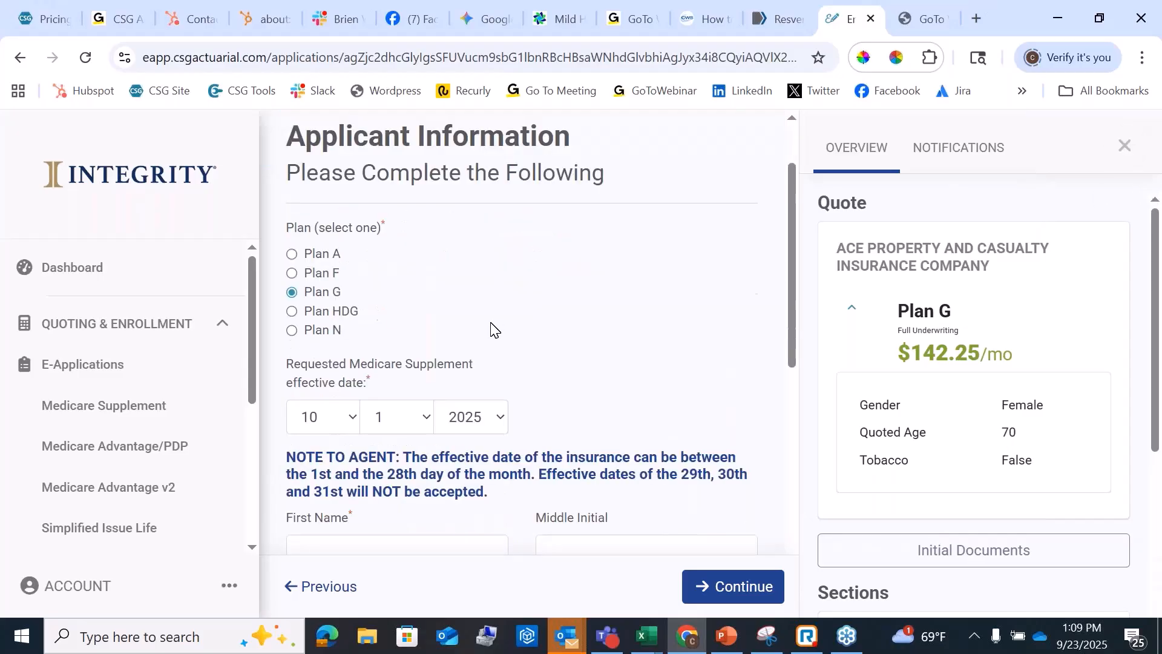
scroll(396, 300, down, 1)
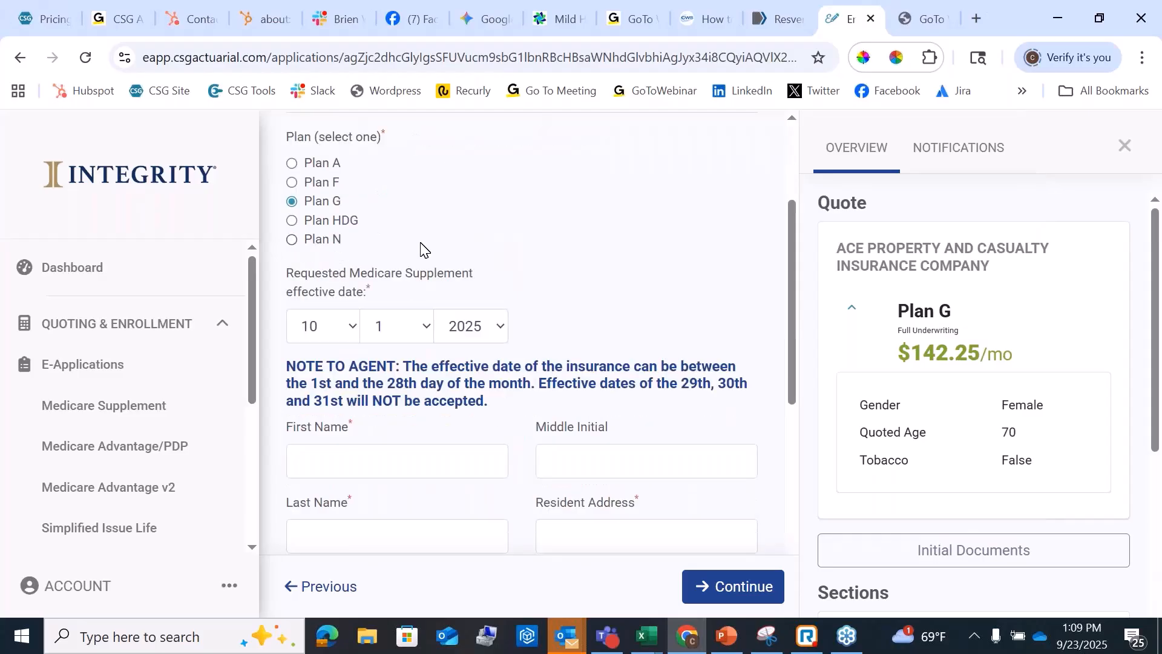
drag(911, 352, 987, 353)
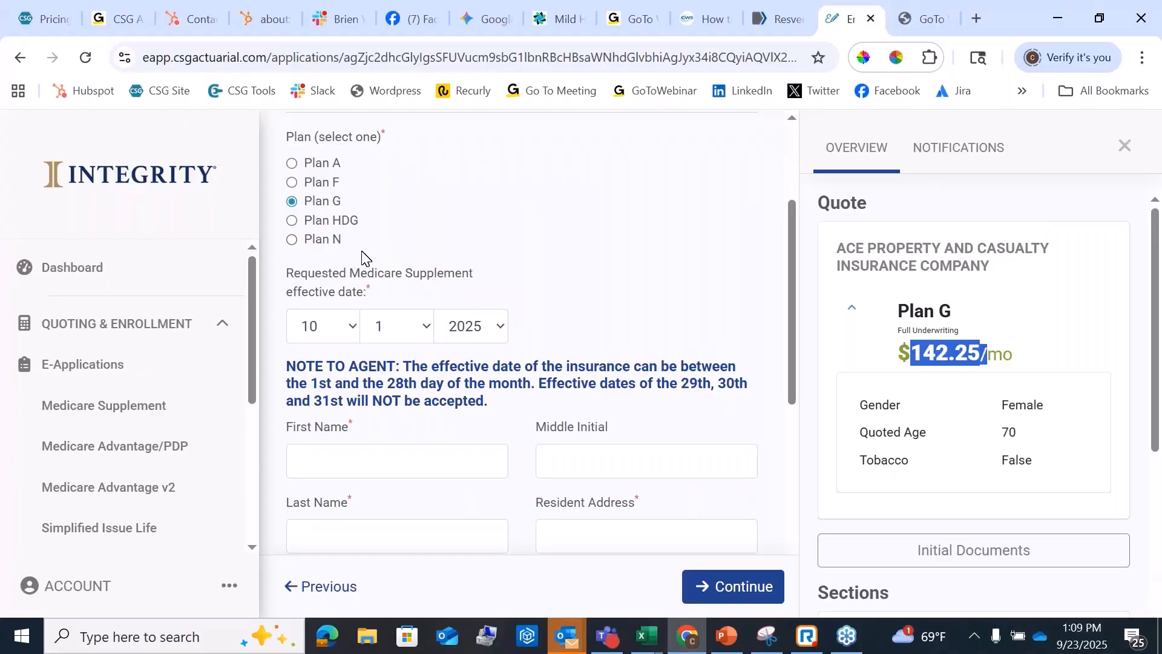
- Select Plan N, dropping the quoted premium to $107.92/mo
click(292, 239)
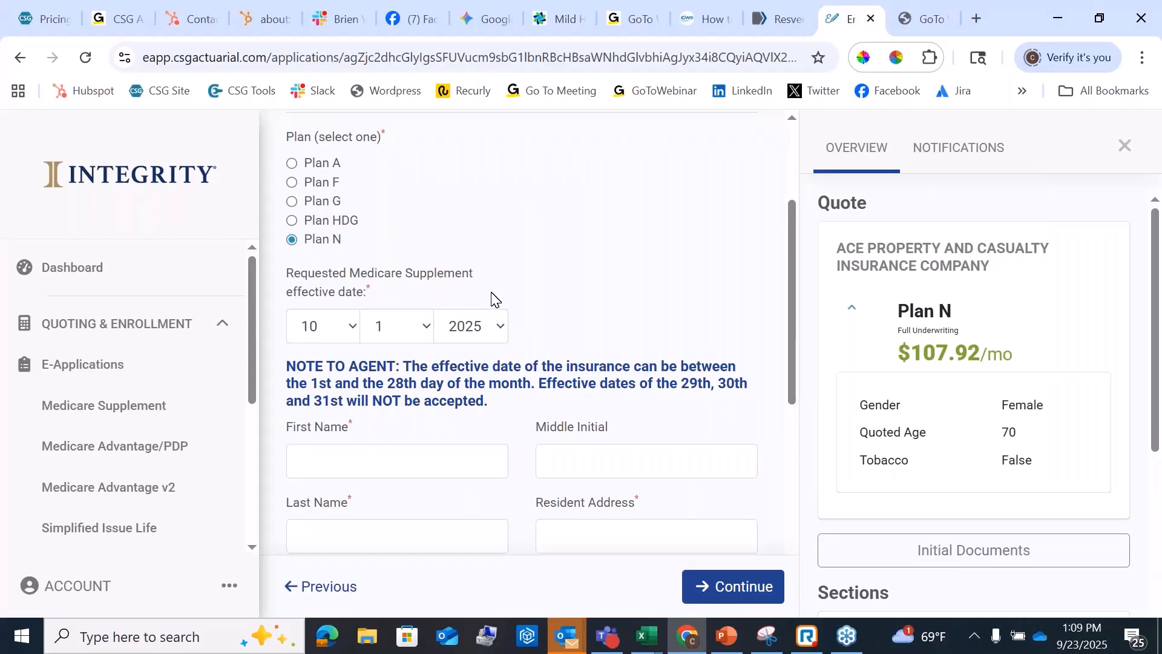
scroll(545, 295, down, 3)
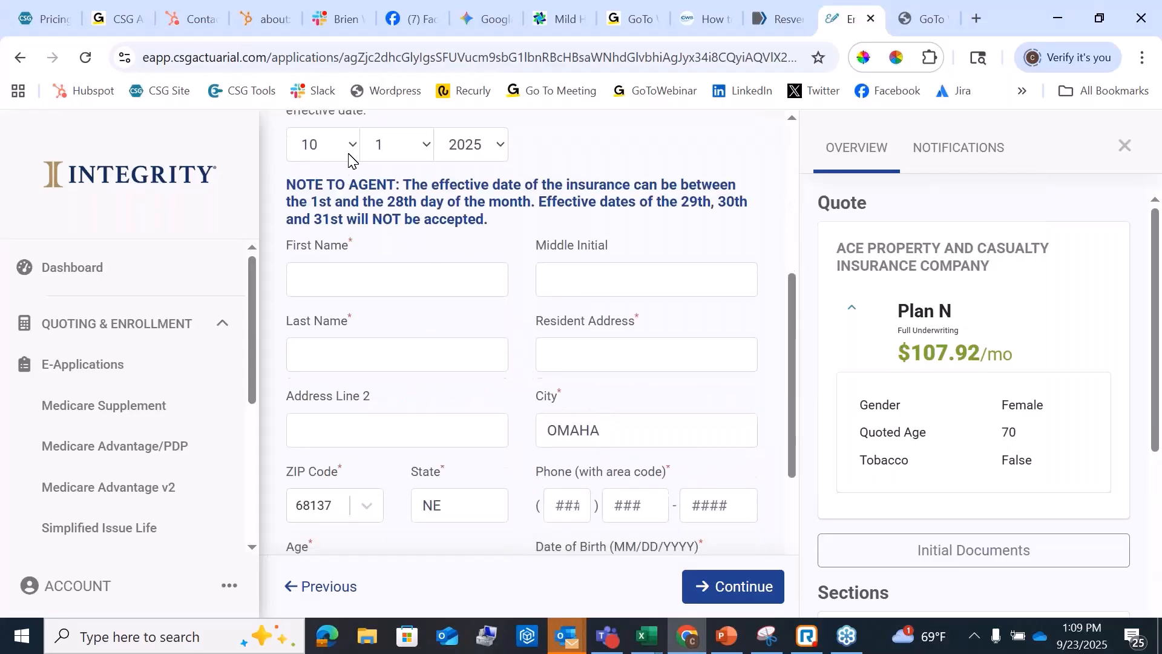
- Highlight the agent note about effective dates
scroll(422, 259, up, 5)
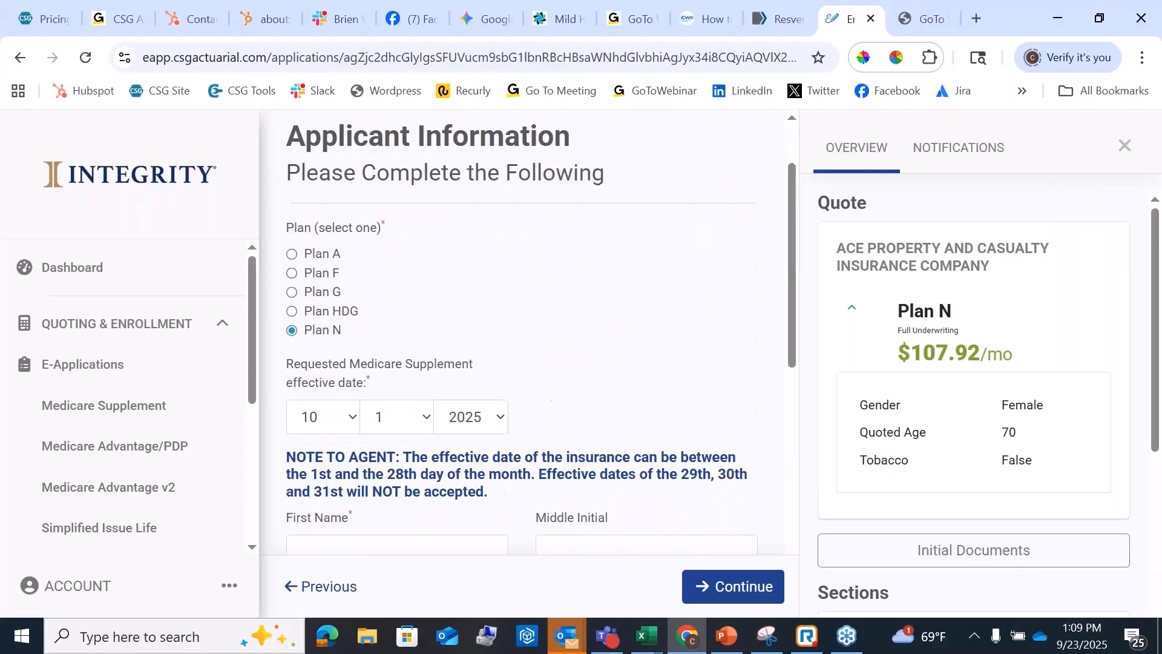
scroll(427, 257, down, 3)
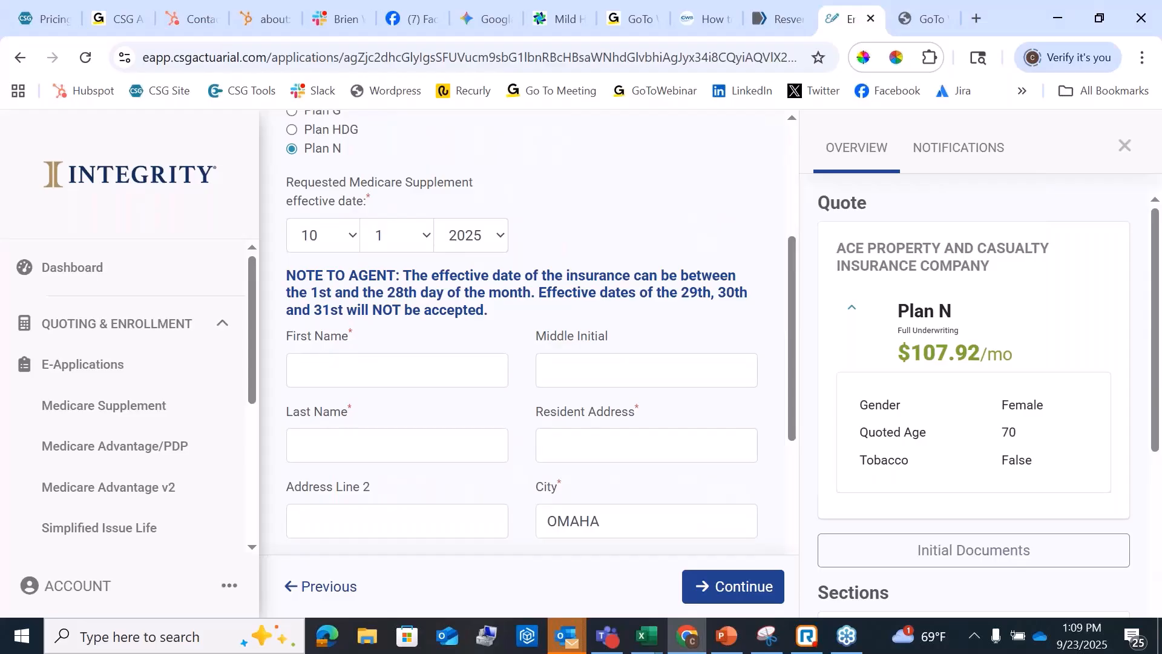
drag(286, 277, 496, 326)
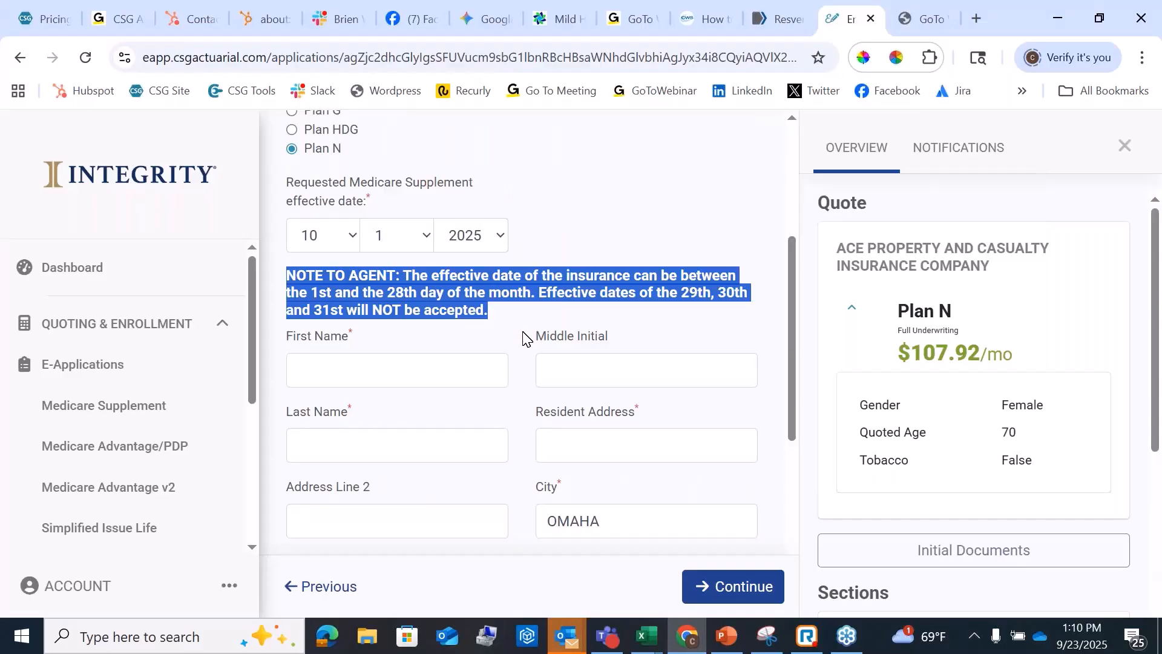
- Enter the applicant's first name and keep the gender as Female
click(401, 361)
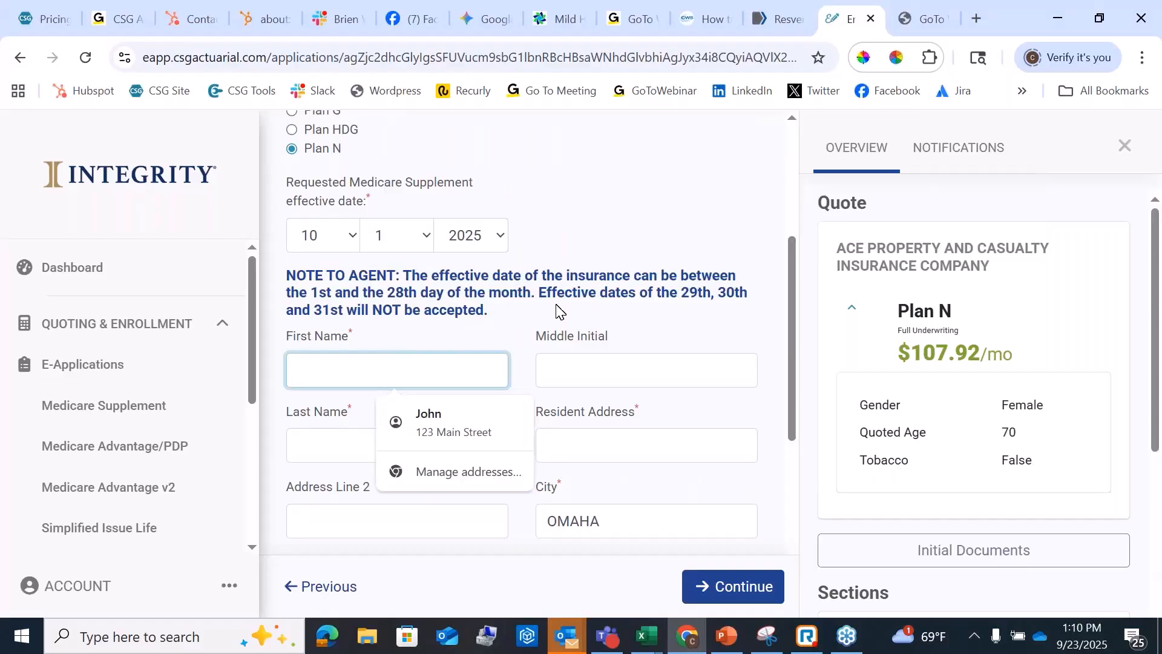
text(Susan)
key(Tab)
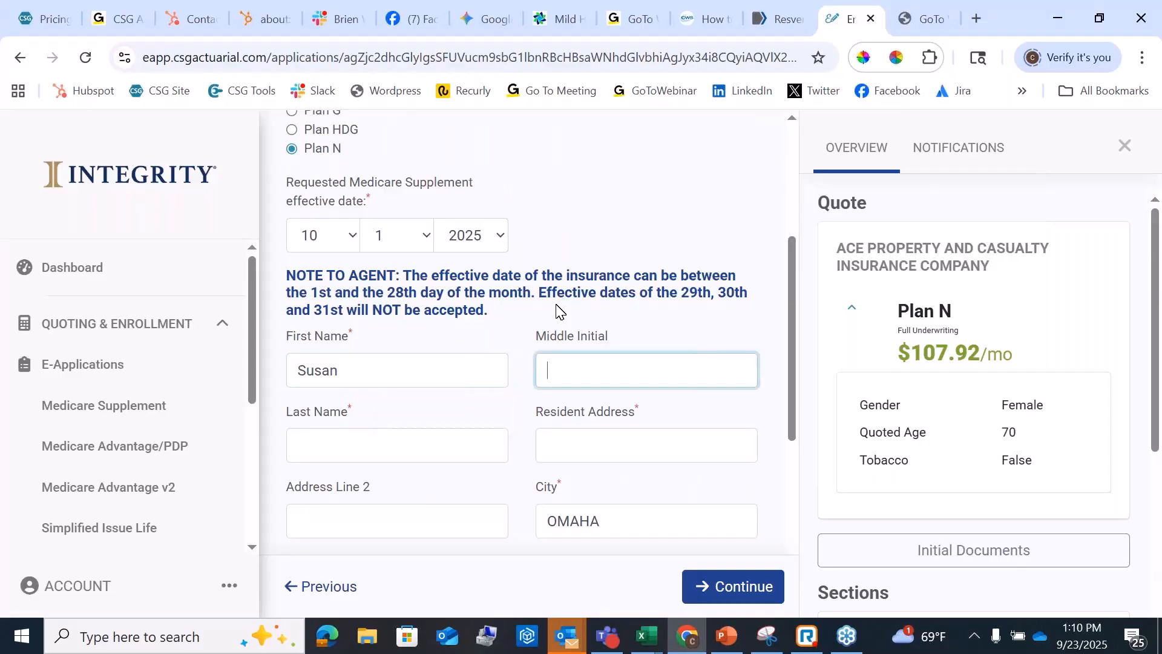
scroll(556, 308, down, 5)
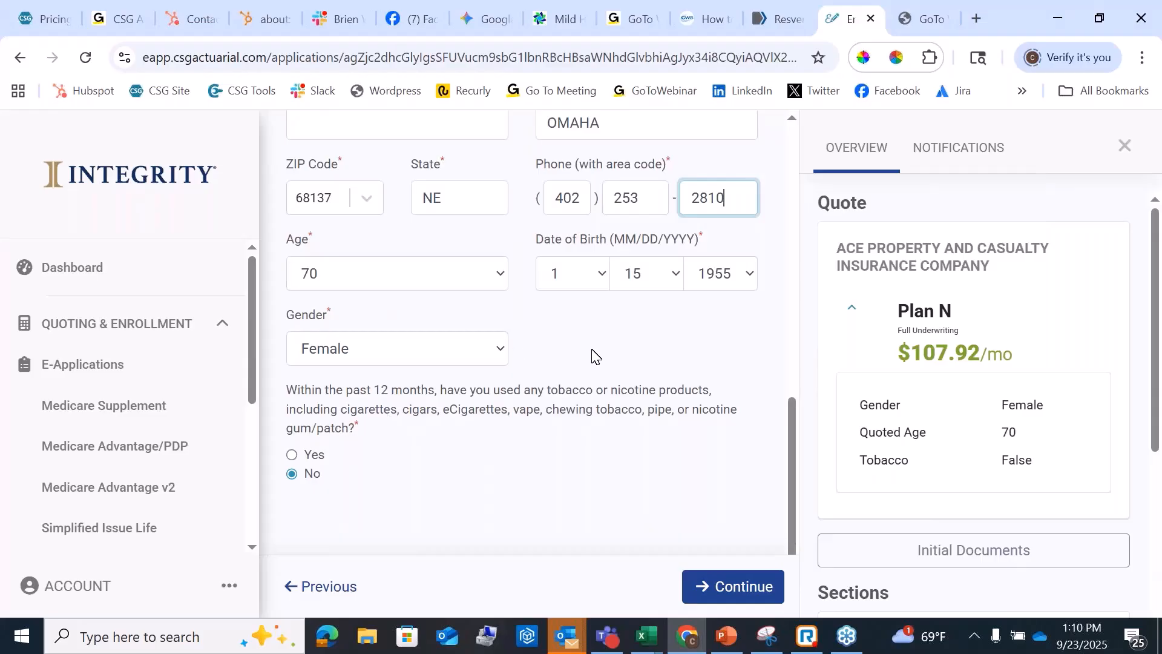
click(501, 356)
click(339, 433)
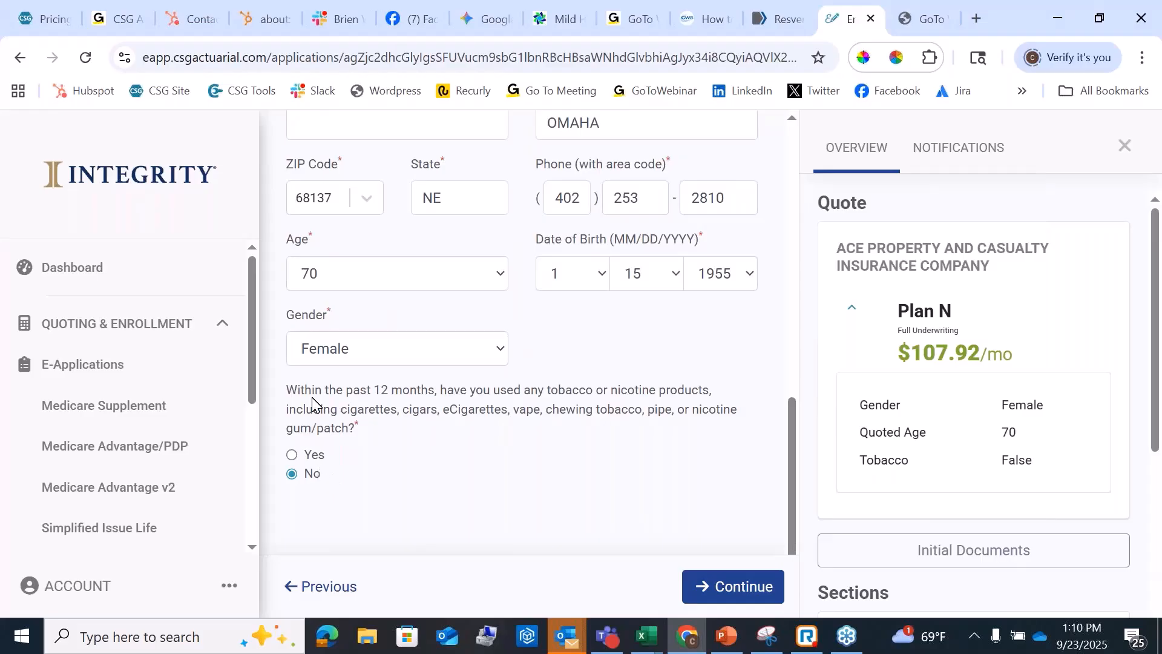
- On Household Premium Discount Information, select Yes, lowering Plan N to $100.36/mo
click(725, 580)
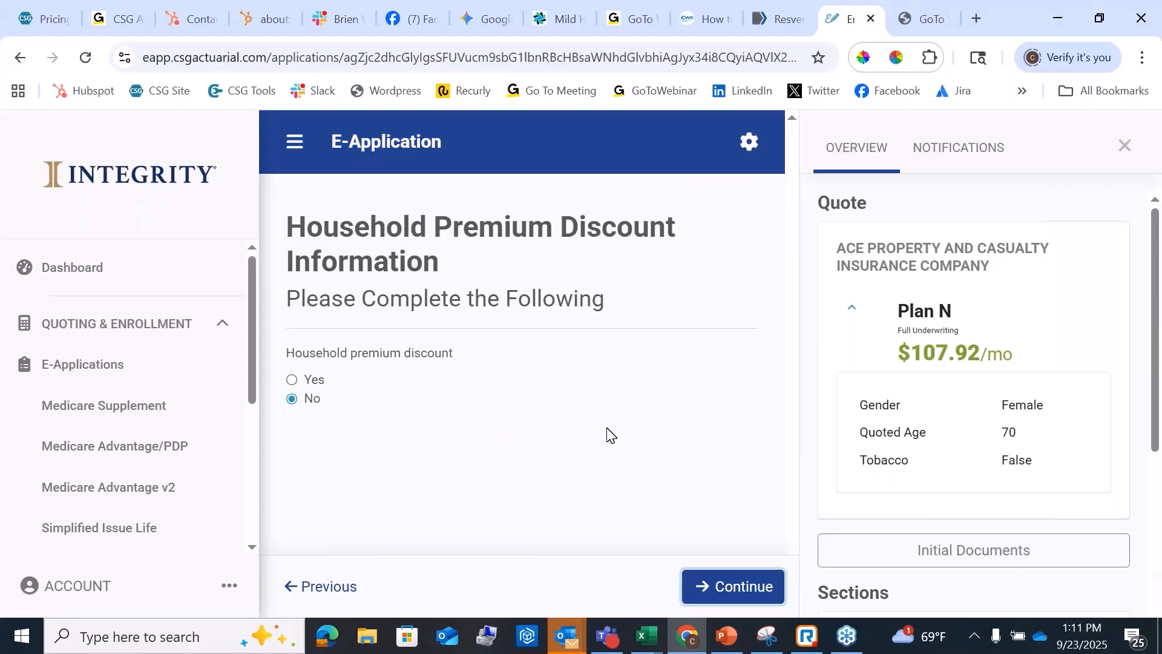
click(294, 382)
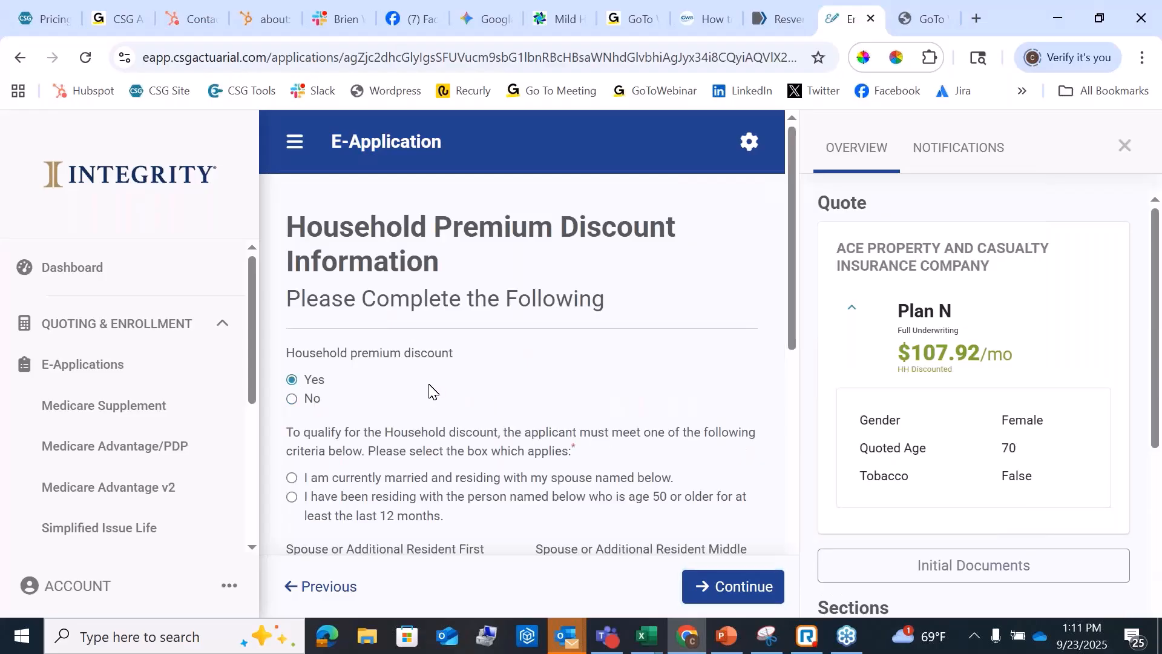
scroll(430, 390, down, 1)
scroll(430, 391, down, 4)
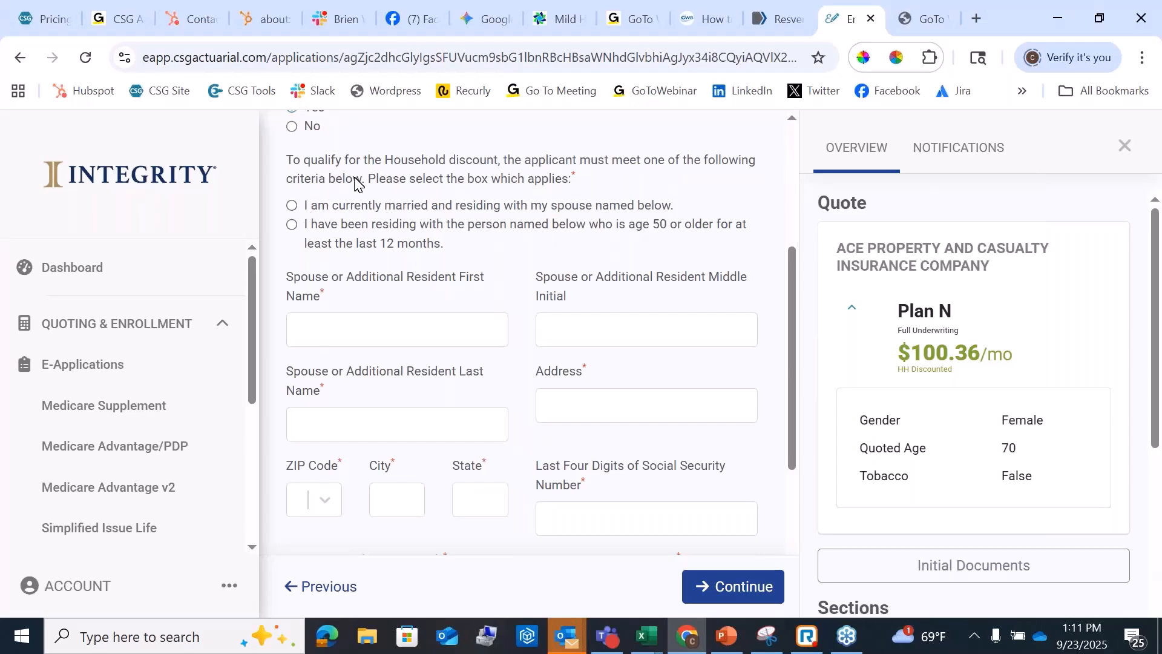
scroll(356, 181, up, 2)
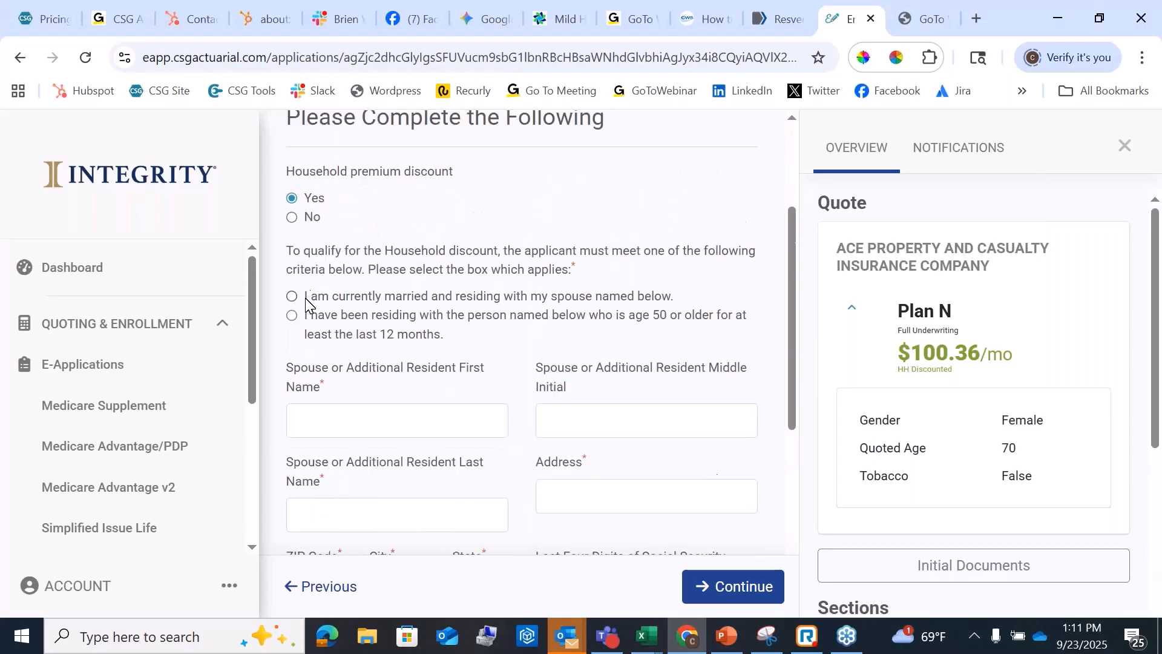
- Record that the applicant lives with her spouse, and enter the spouse's first name, last name and street address
click(293, 299)
click(298, 420)
text(James)
key(Tab)
key(Tab)
text(Smith)
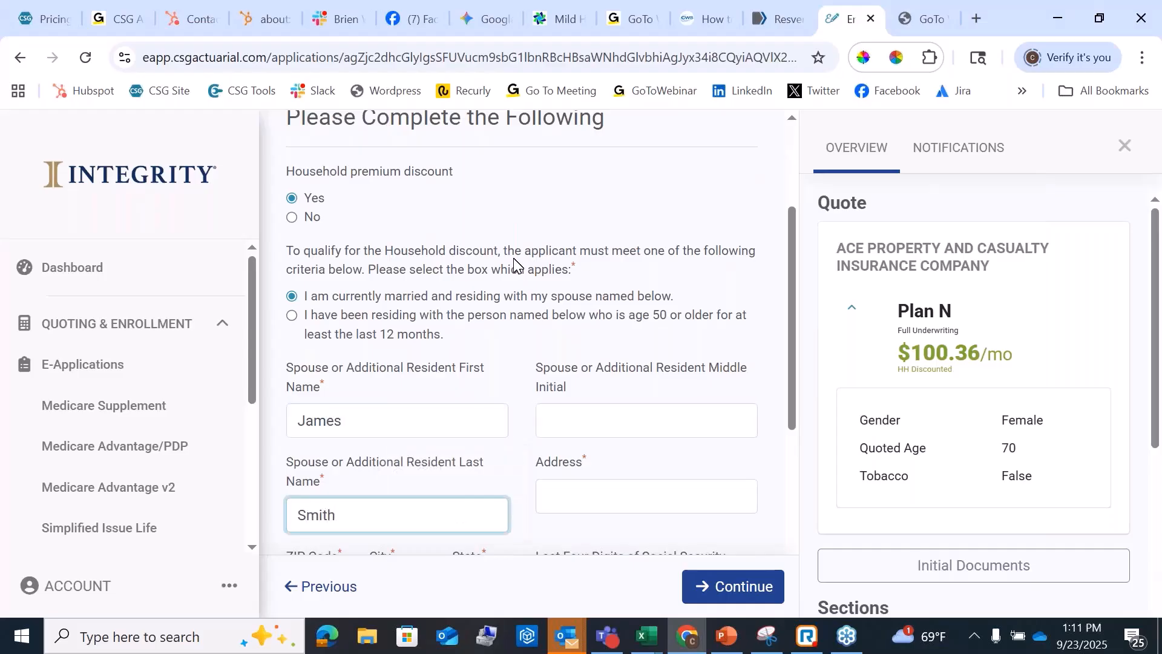
click(598, 482)
text(123)
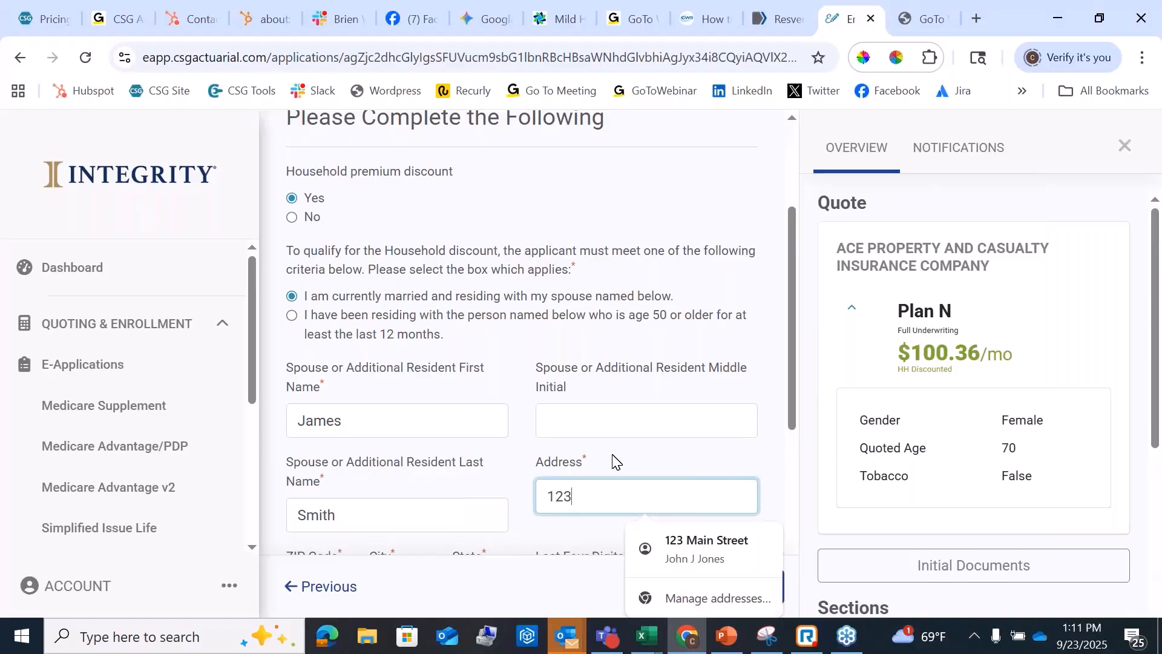
text( Main Stree)
key(BackSpace)
key(BackSpace)
key(BackSpace)
text(reet)
- Enter the spouse's ZIP code and last four SSN digits, and set the relationship to 'spouse'
scroll(617, 345, down, 5)
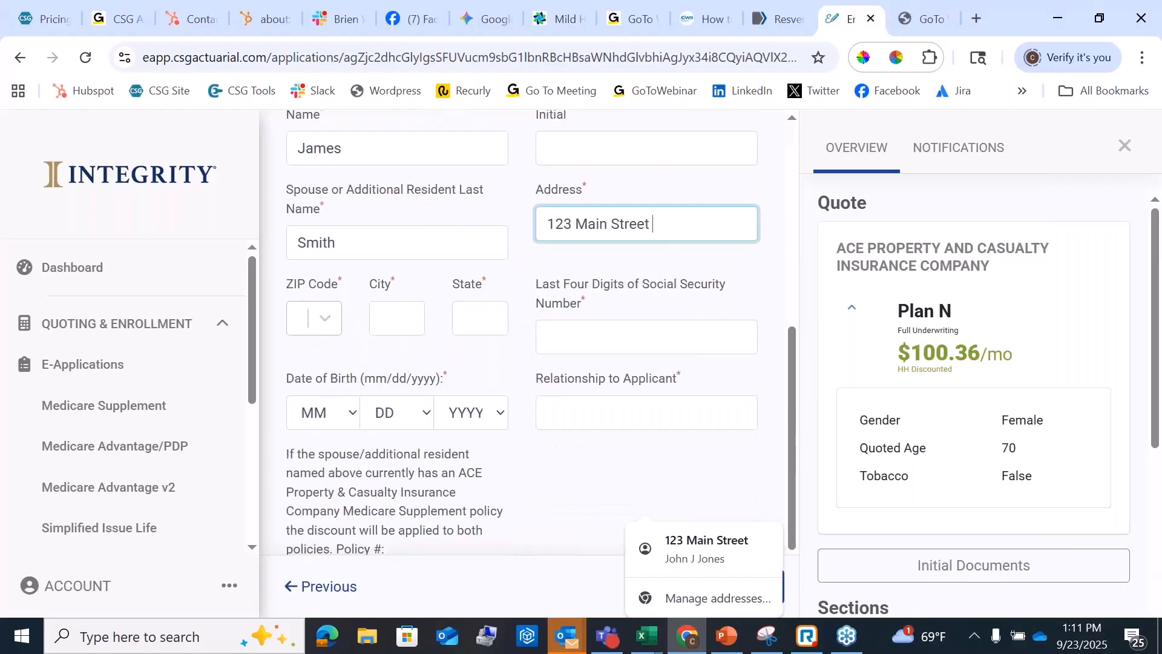
click(325, 316)
text(68137)
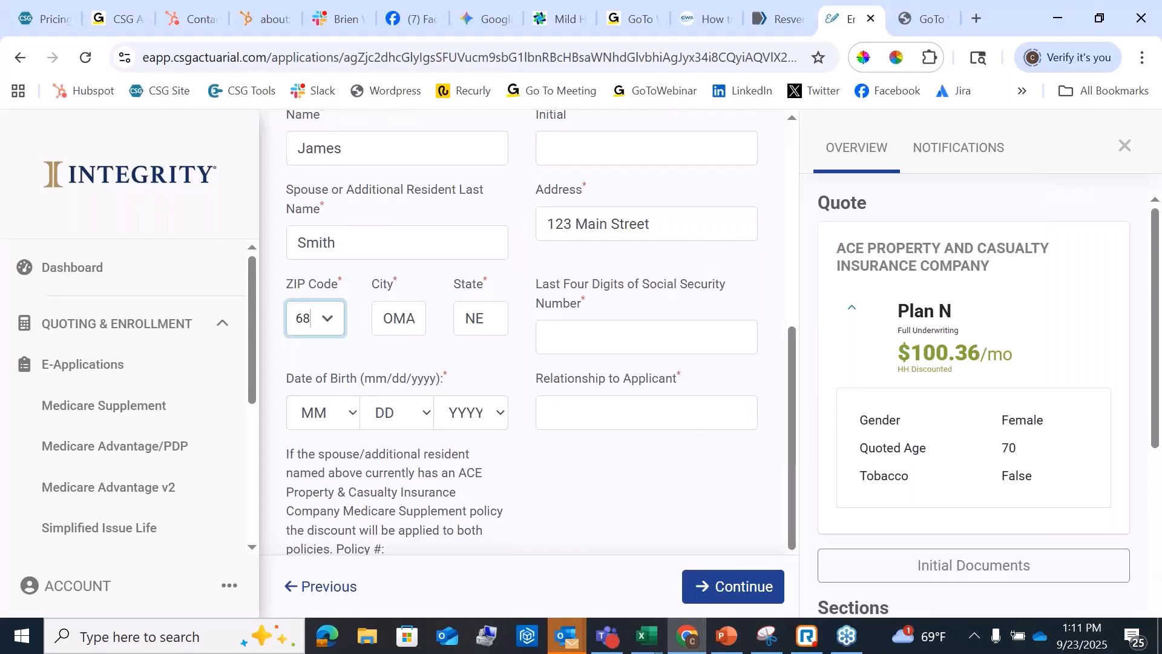
click(646, 337)
text(2)
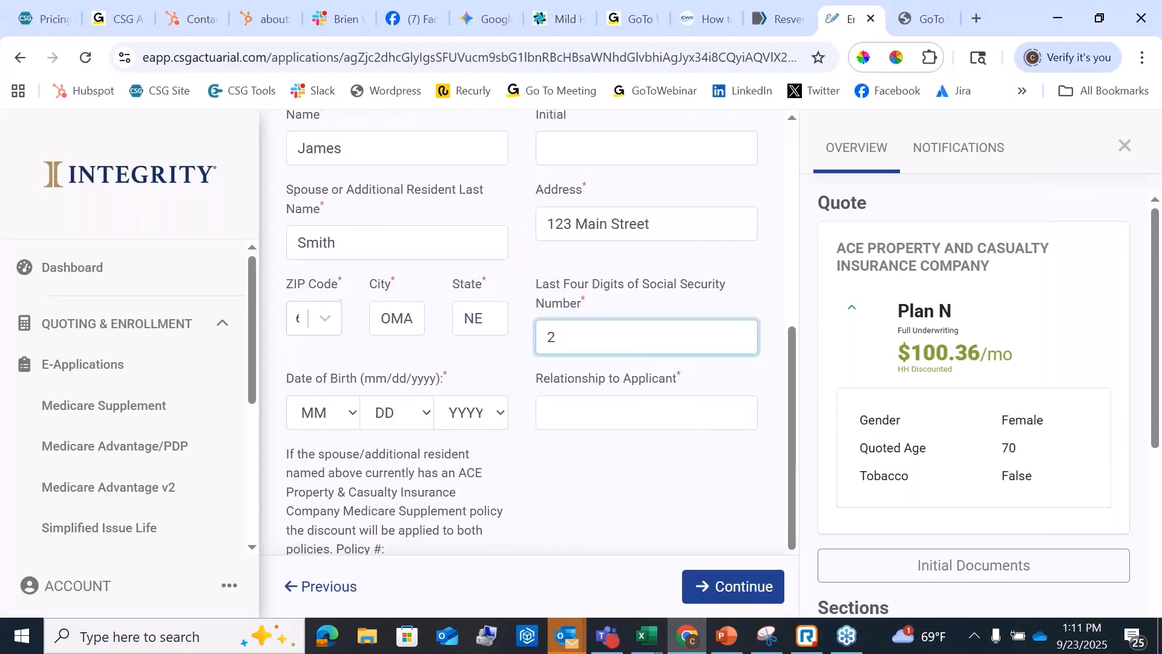
text(048)
click(649, 407)
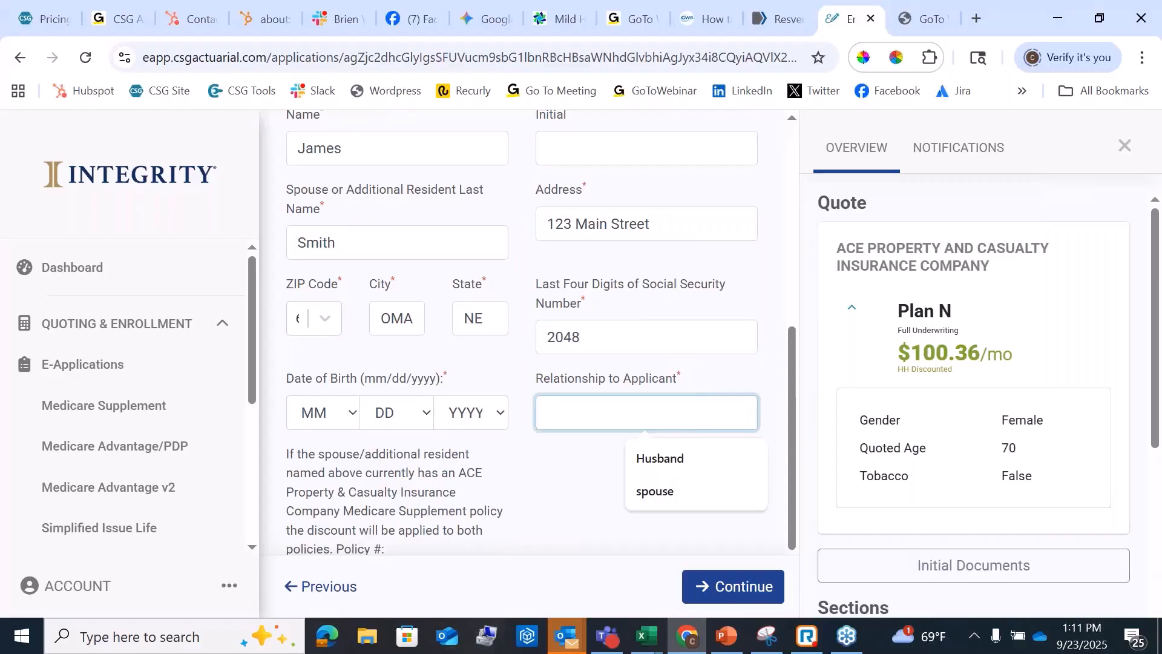
text(spo)
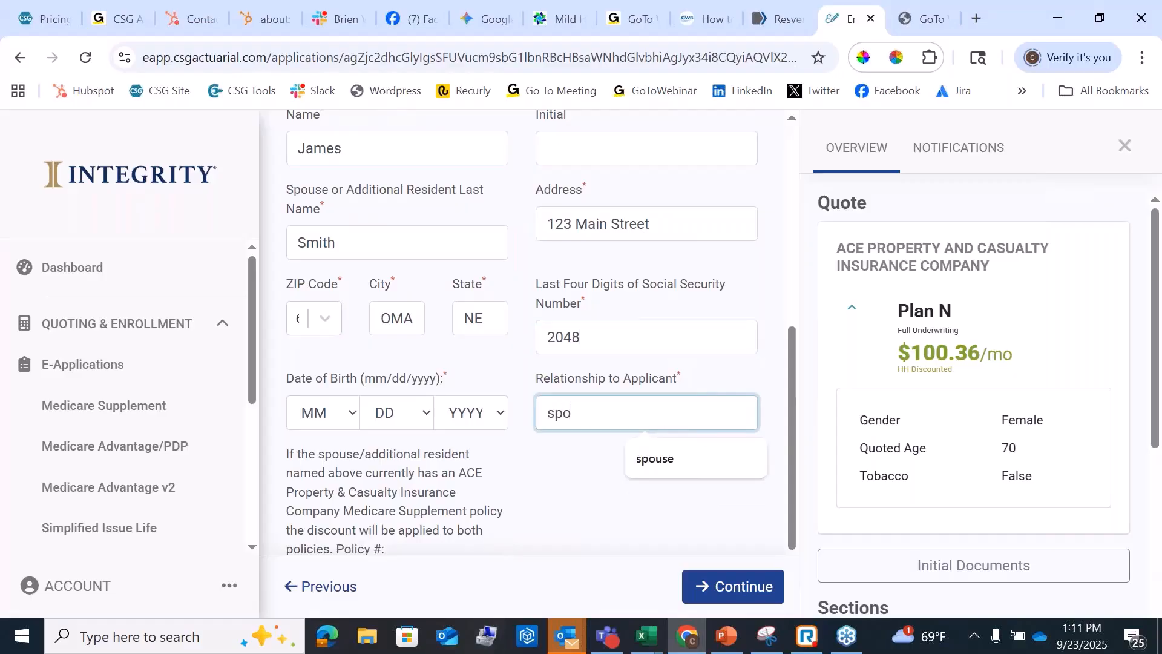
text(use)
click(554, 488)
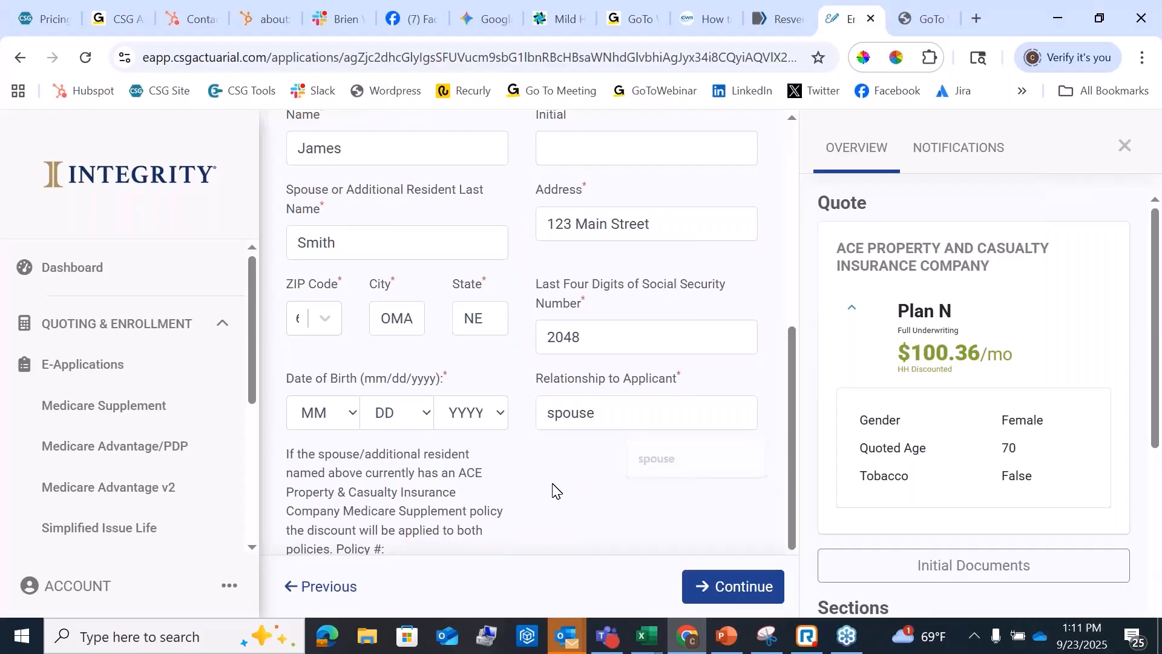
- Show the notifications panel, which reports no notifications
click(360, 416)
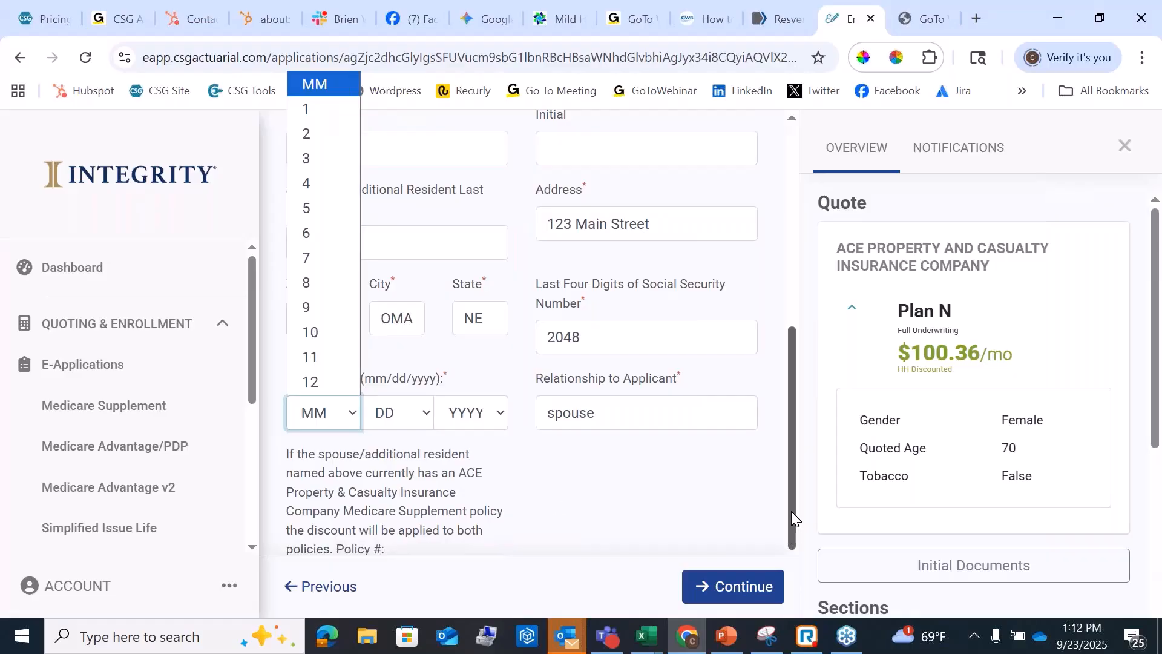
scroll(792, 519, down, 2)
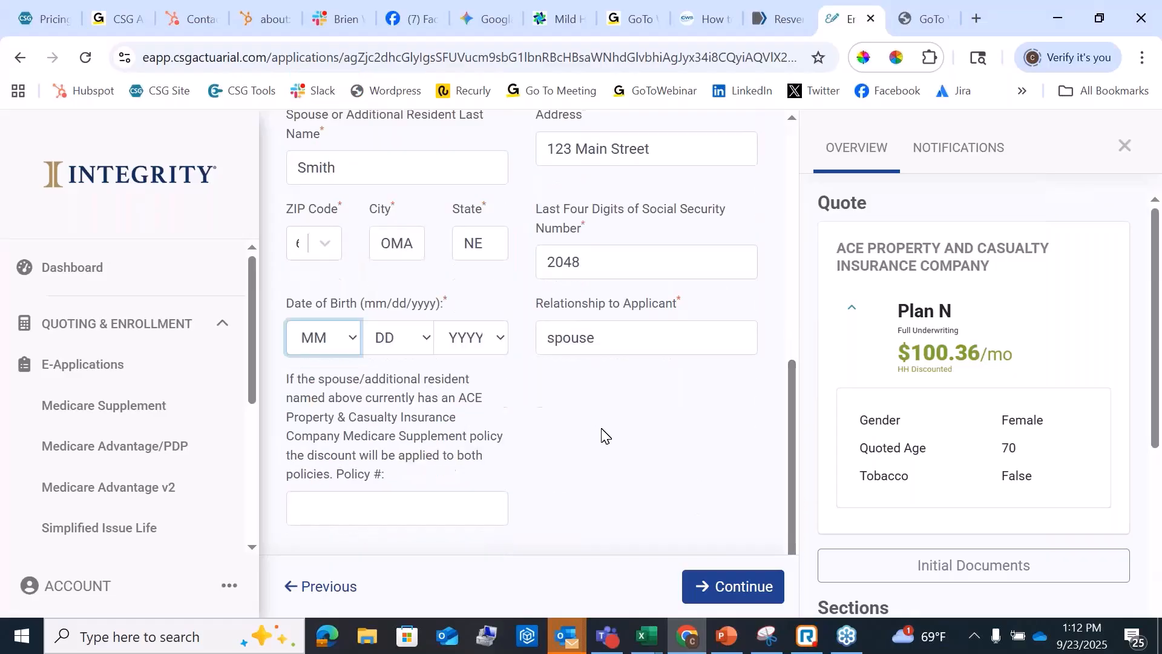
click(942, 149)
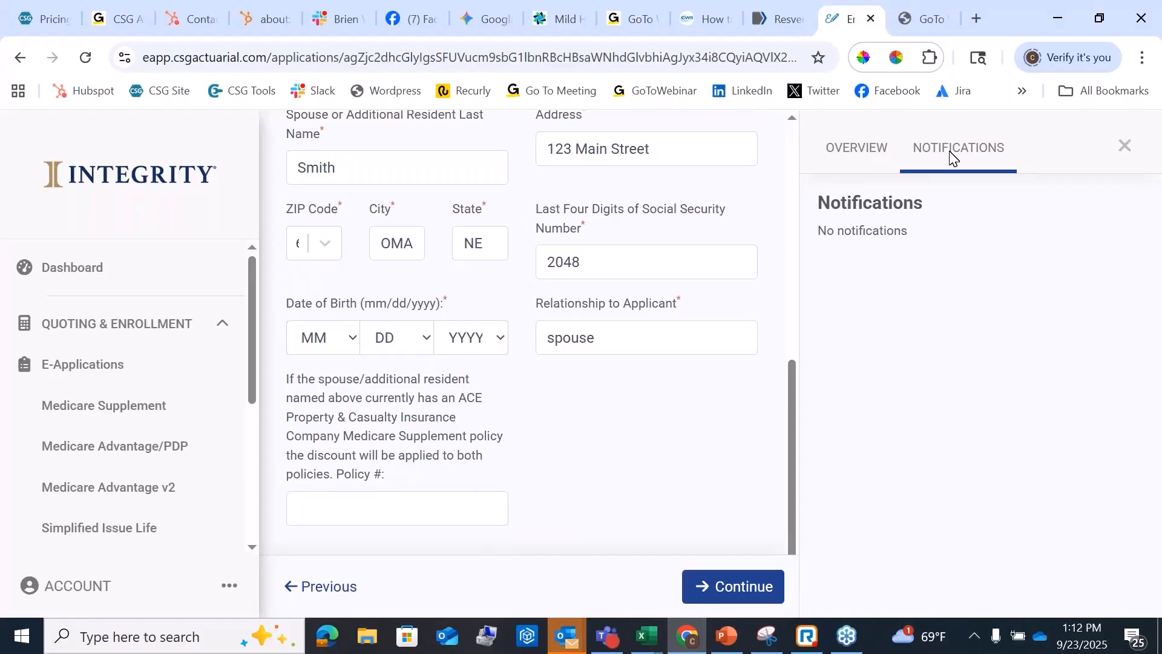
- Return to the quote overview showing Ace Property Plan N at $100.36/mo, HH Discounted
click(858, 151)
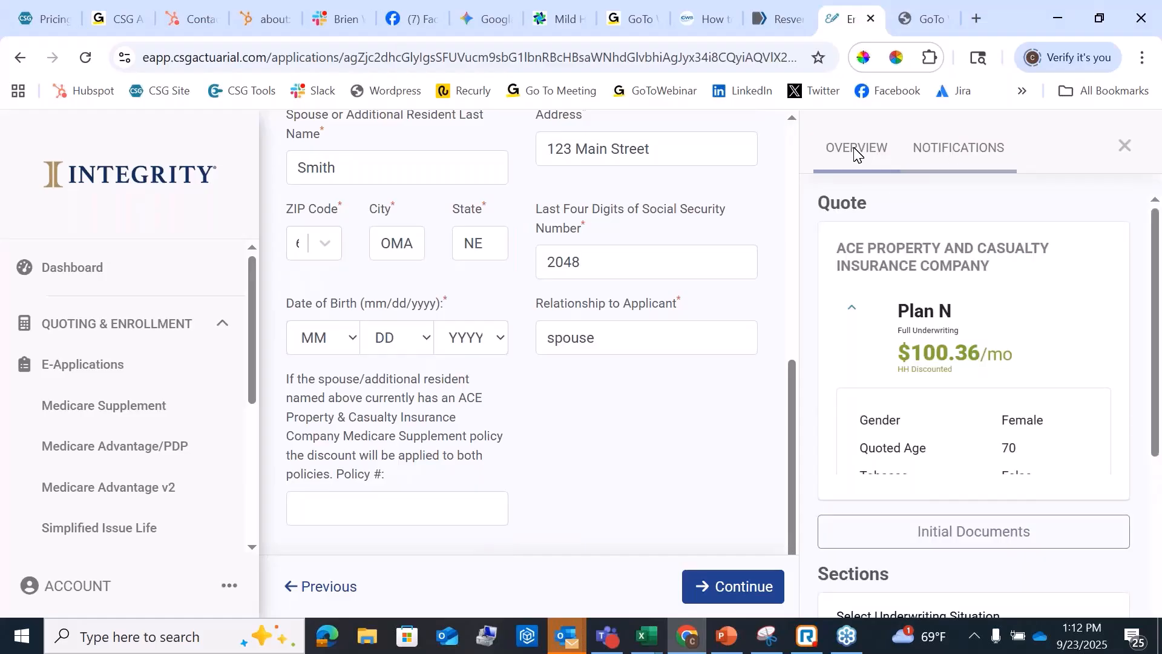
scroll(597, 304, up, 5)
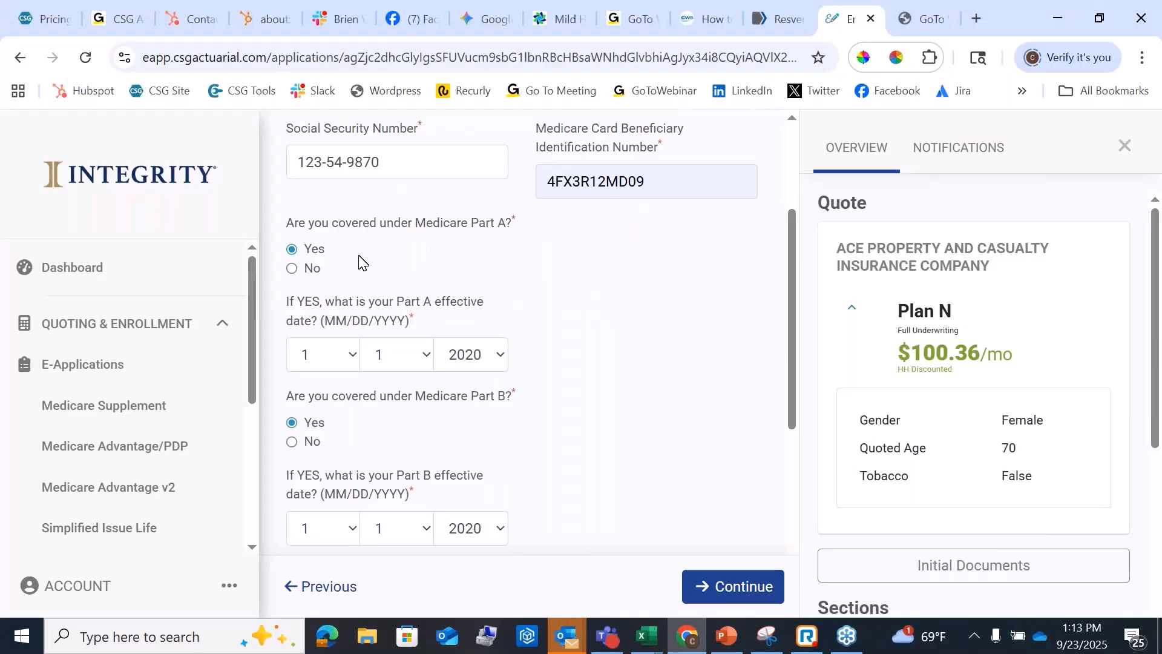
- Answer No to the multiple Part B enrollment and turned-65-recently questions, and review the guaranteed issue question
scroll(502, 290, down, 3)
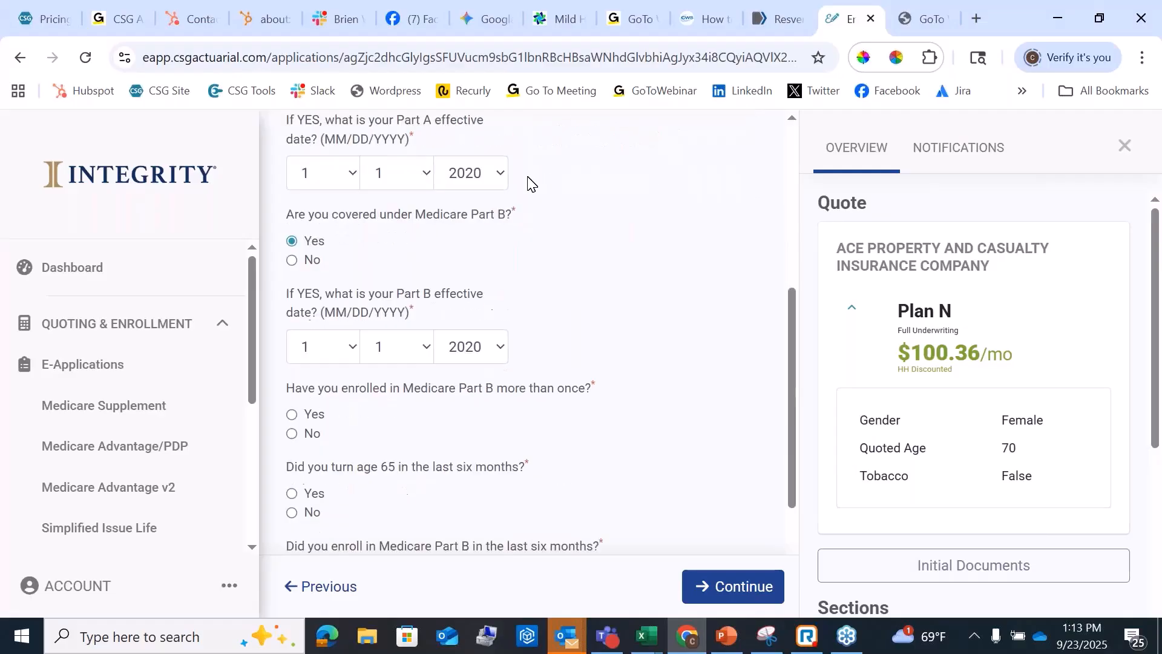
scroll(425, 219, down, 1)
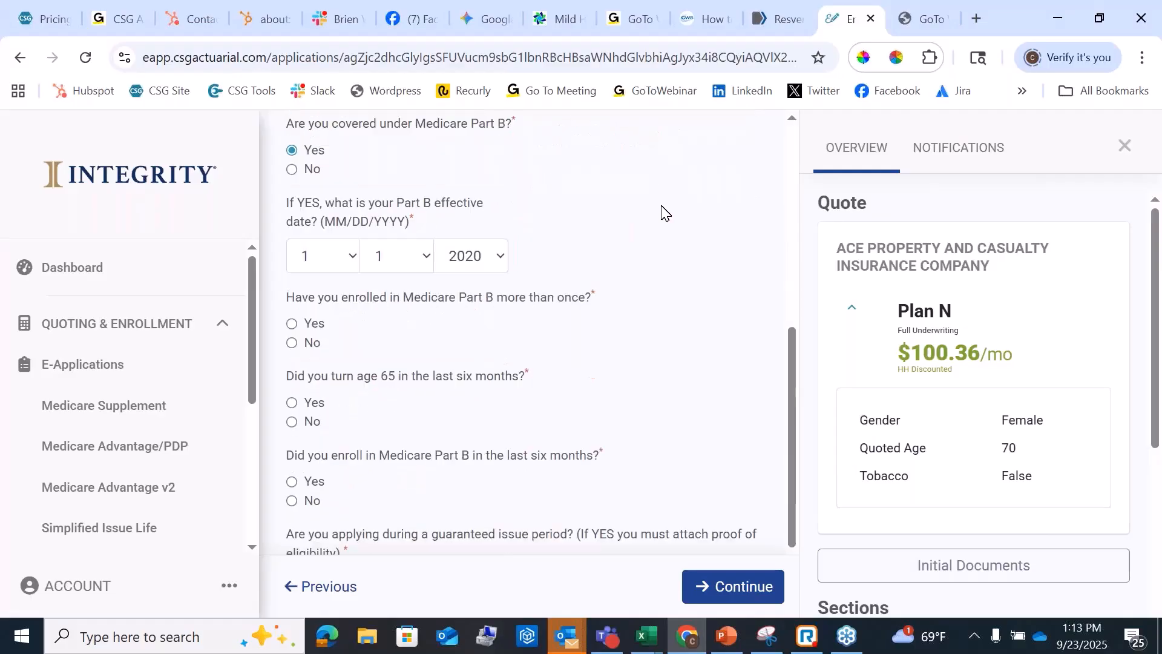
scroll(654, 211, down, 1)
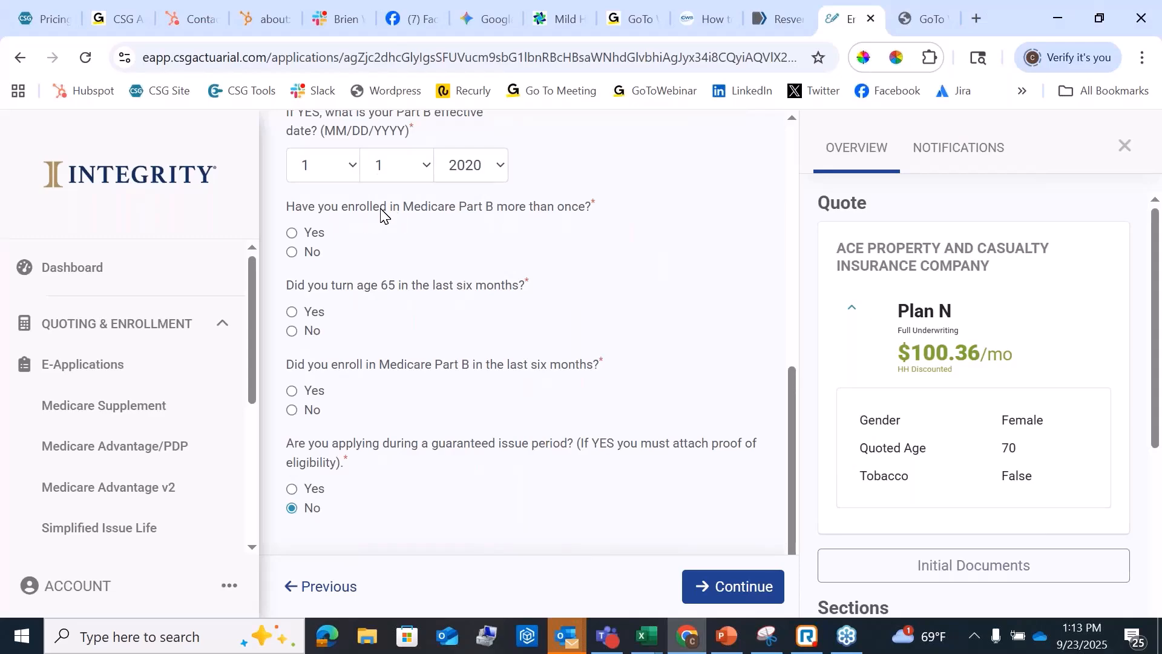
click(293, 252)
click(303, 332)
scroll(483, 412, down, 1)
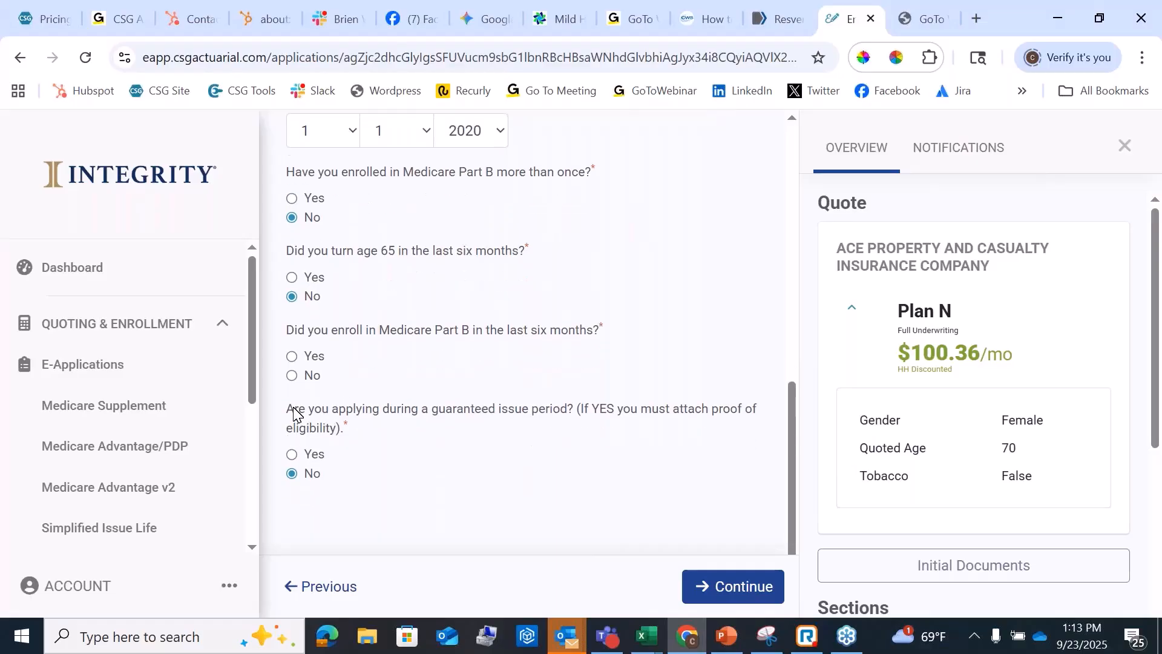
drag(290, 412, 563, 424)
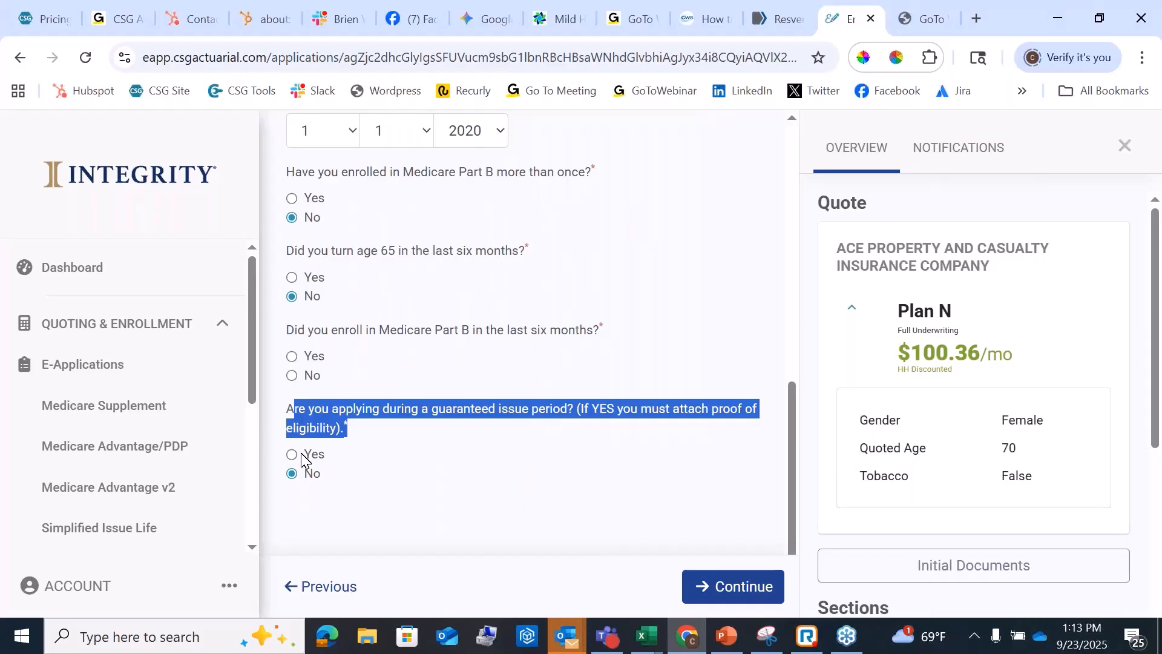
scroll(1018, 540, down, 1)
scroll(1018, 540, down, 4)
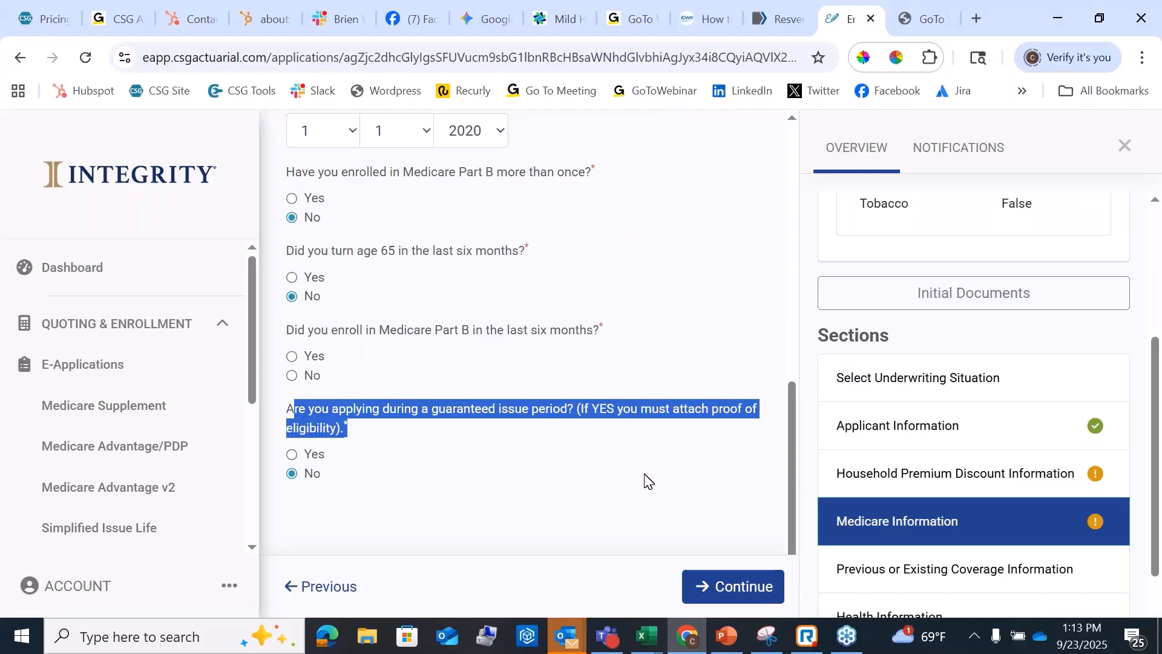
- Continue past Medicare Information and open Previous or Existing Coverage Information from the Sections list
click(493, 456)
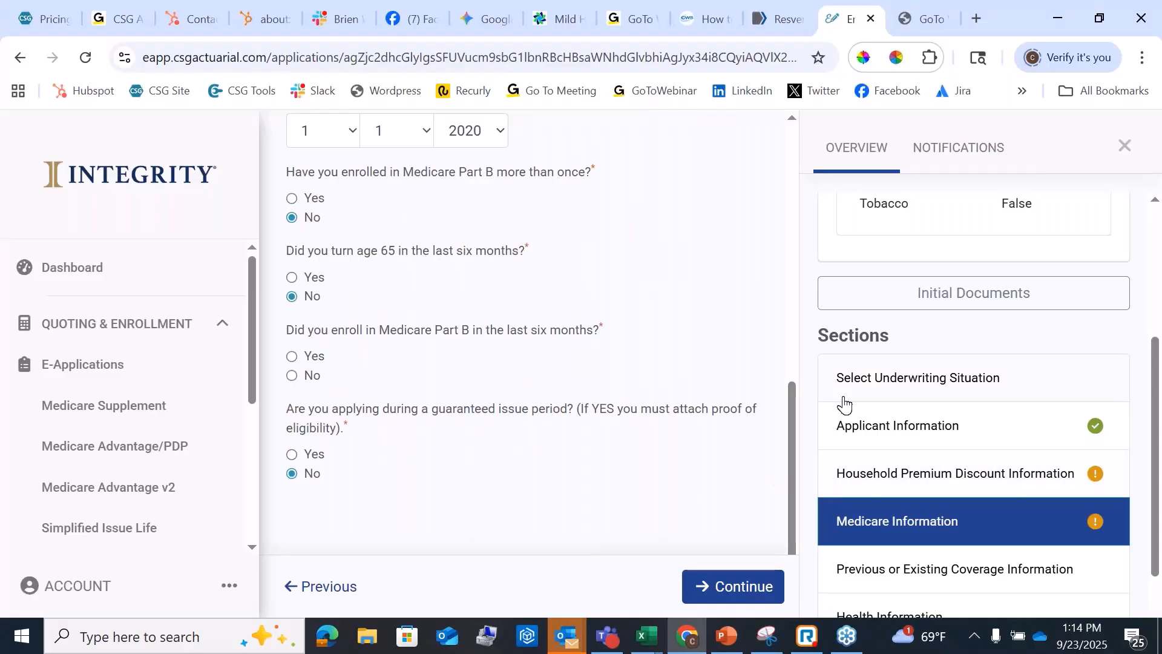
click(720, 580)
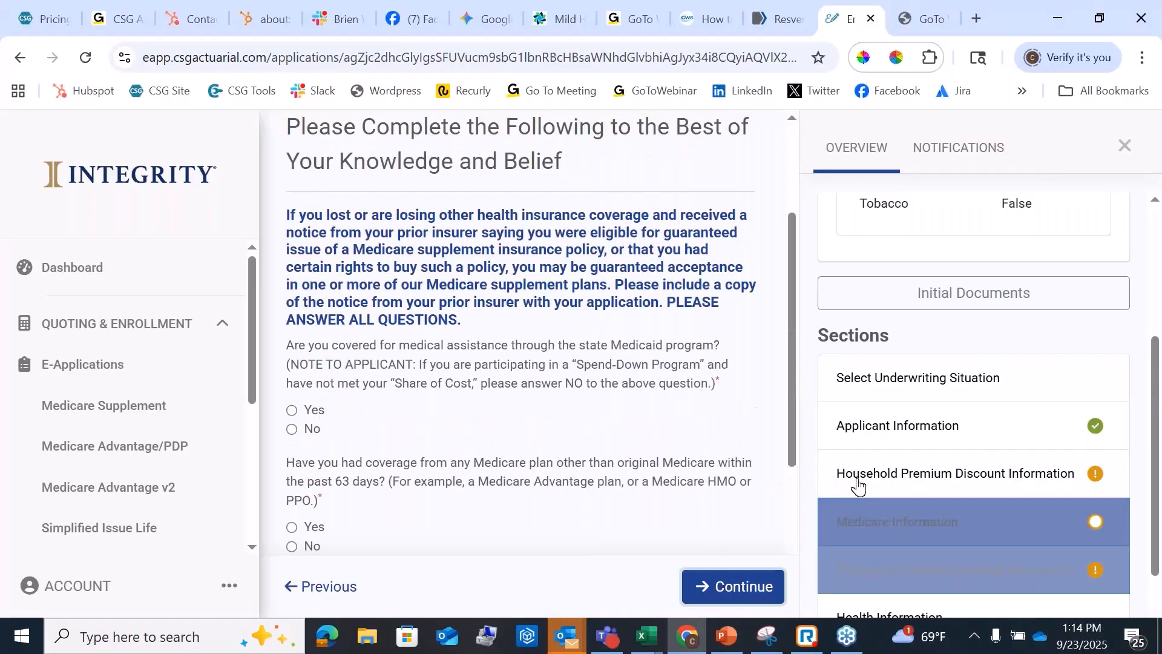
scroll(971, 457, down, 3)
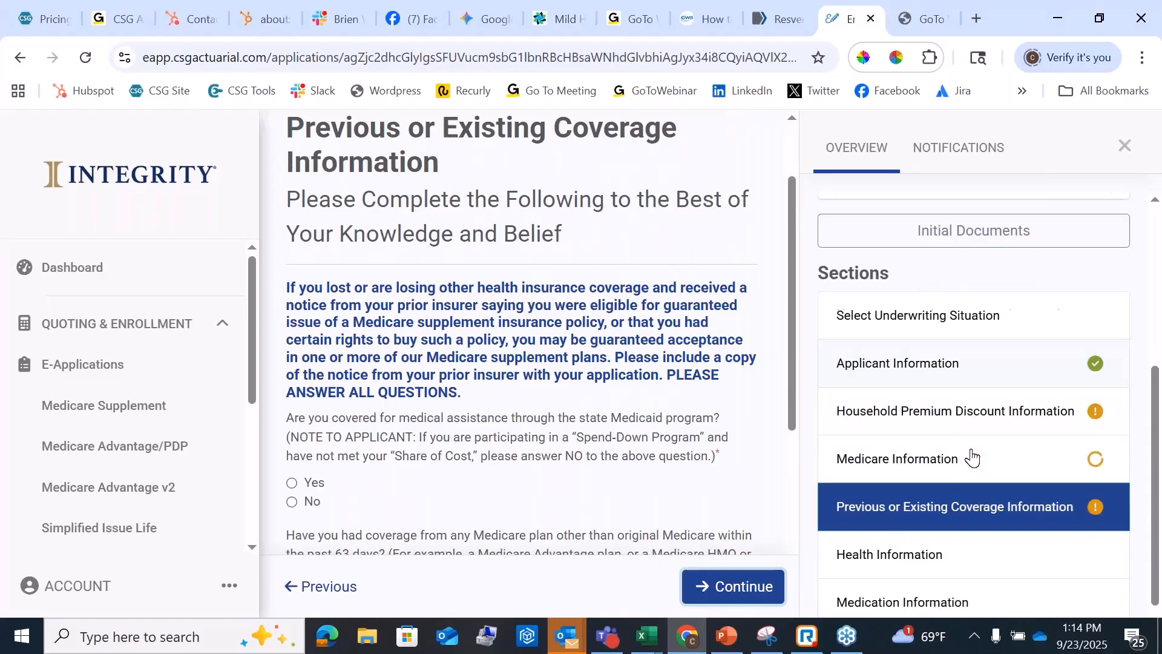
click(943, 395)
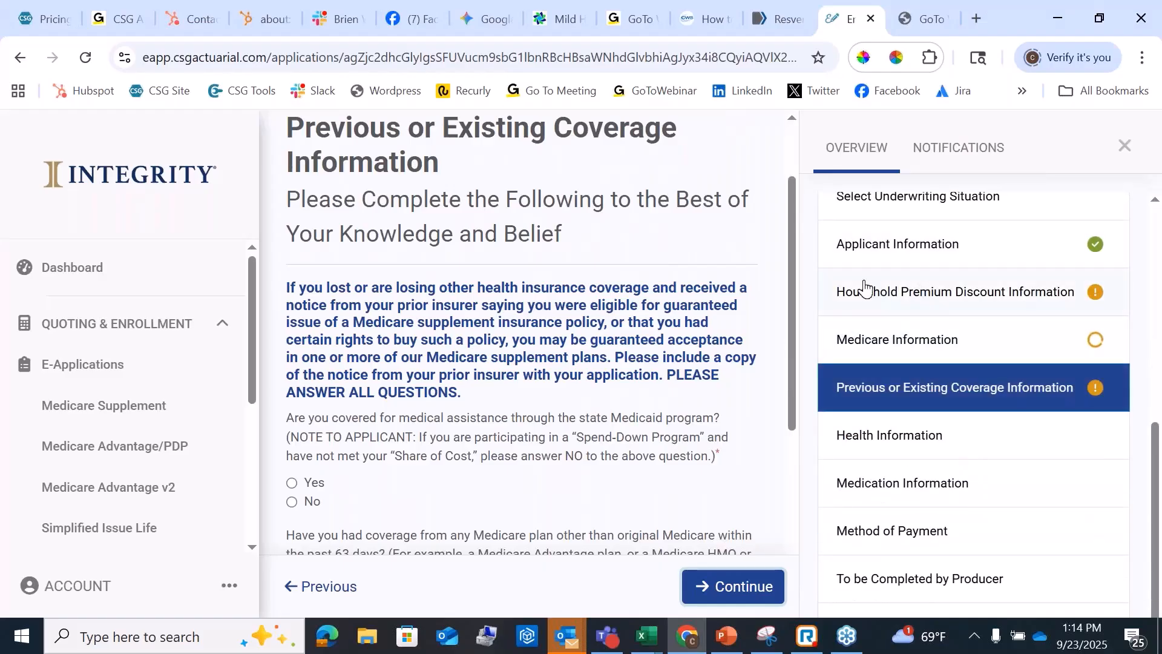
- Set the spouse's birth month to 3 and day to 4 in Household Premium Discount, then return to Previous Coverage
click(916, 305)
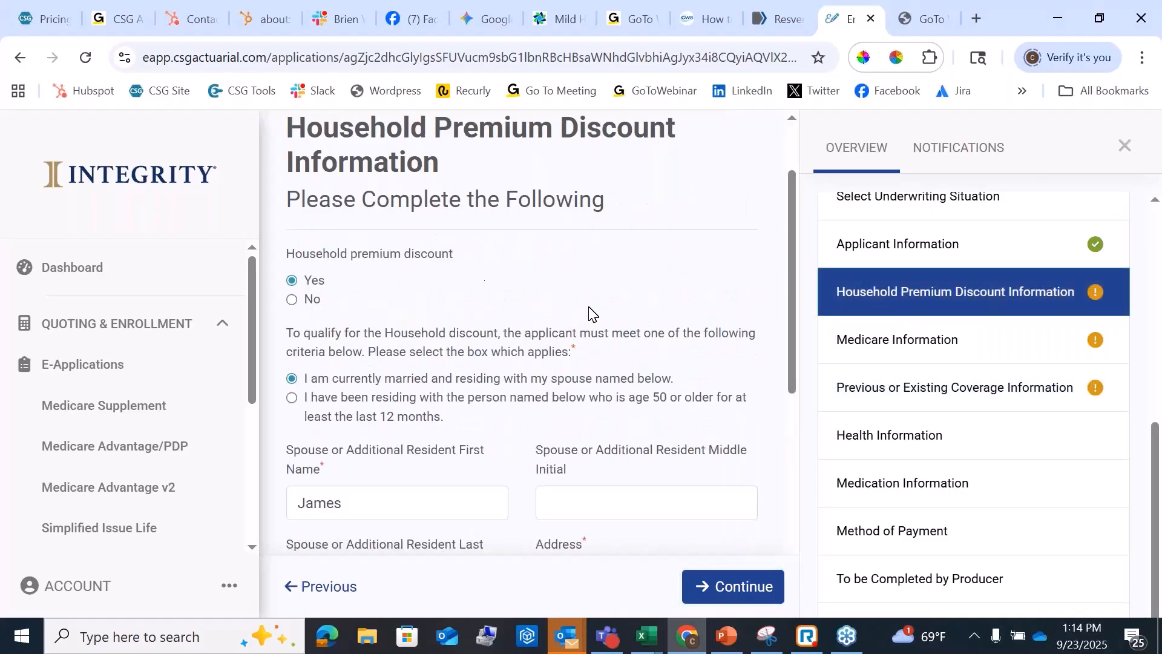
scroll(641, 290, down, 4)
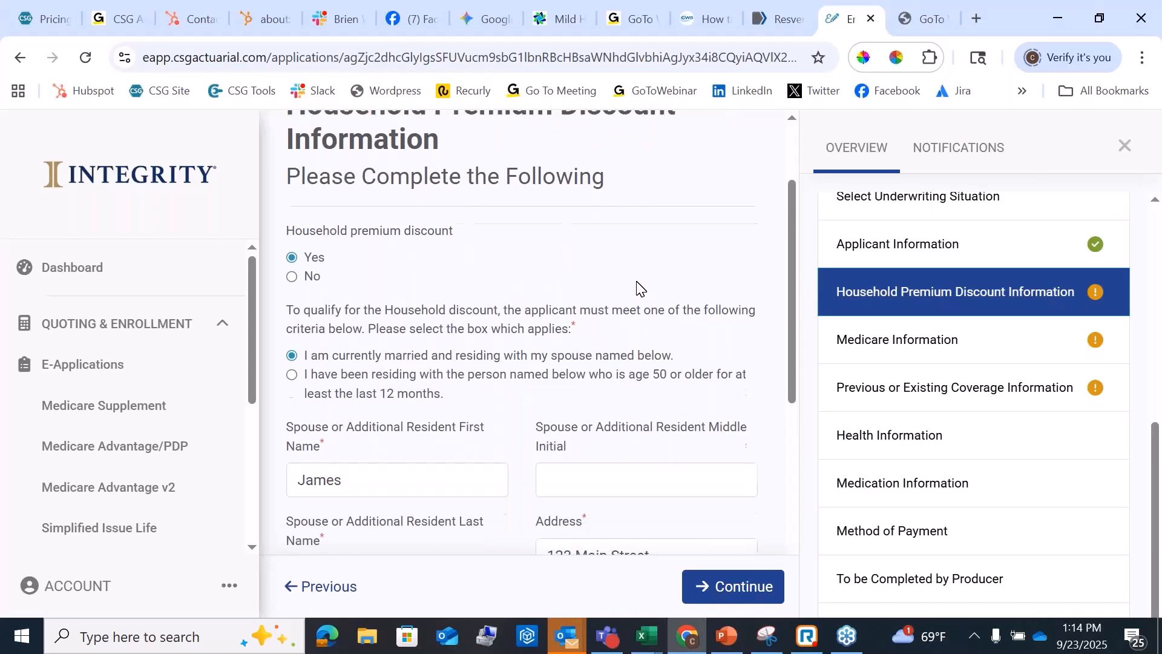
scroll(556, 289, down, 4)
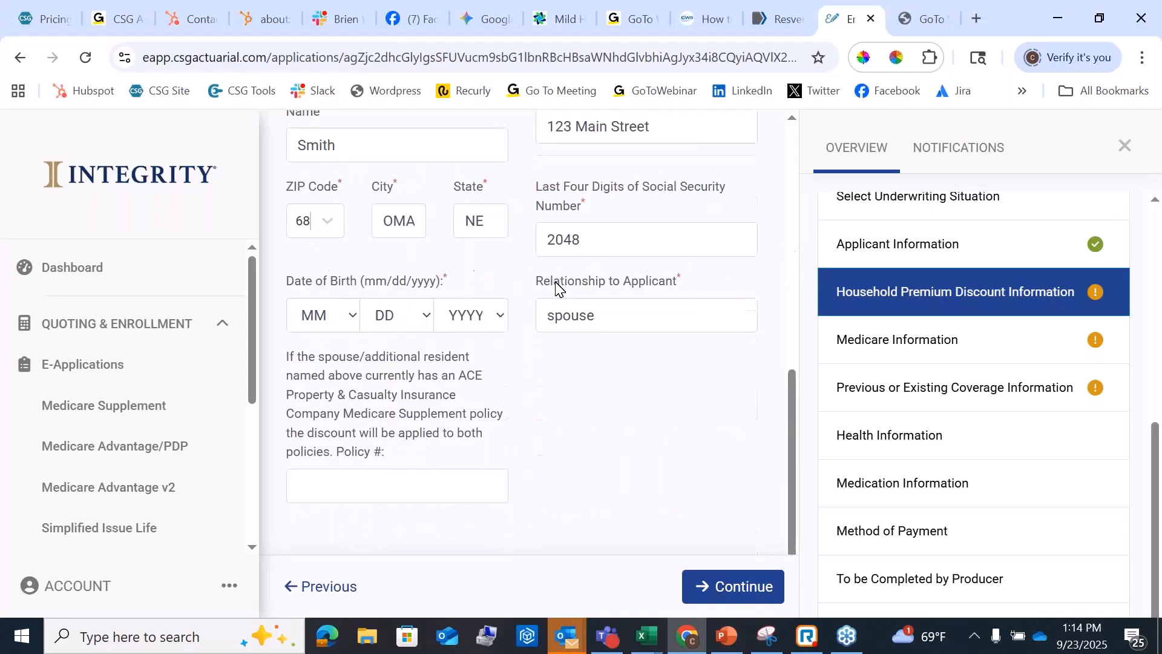
click(319, 301)
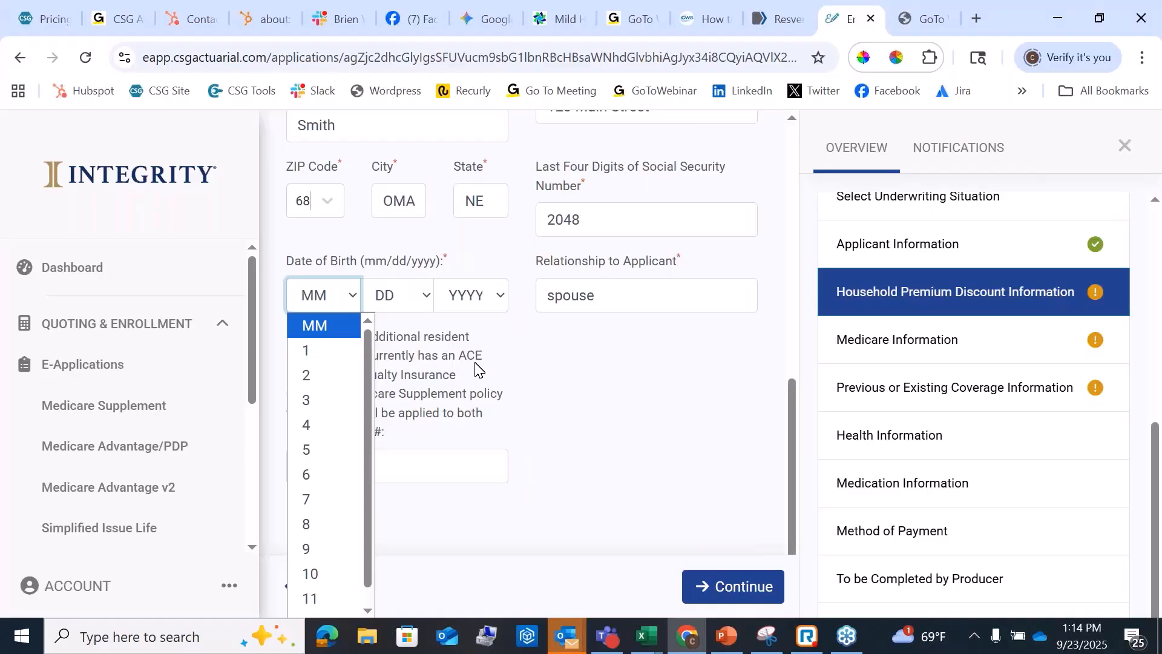
click(324, 398)
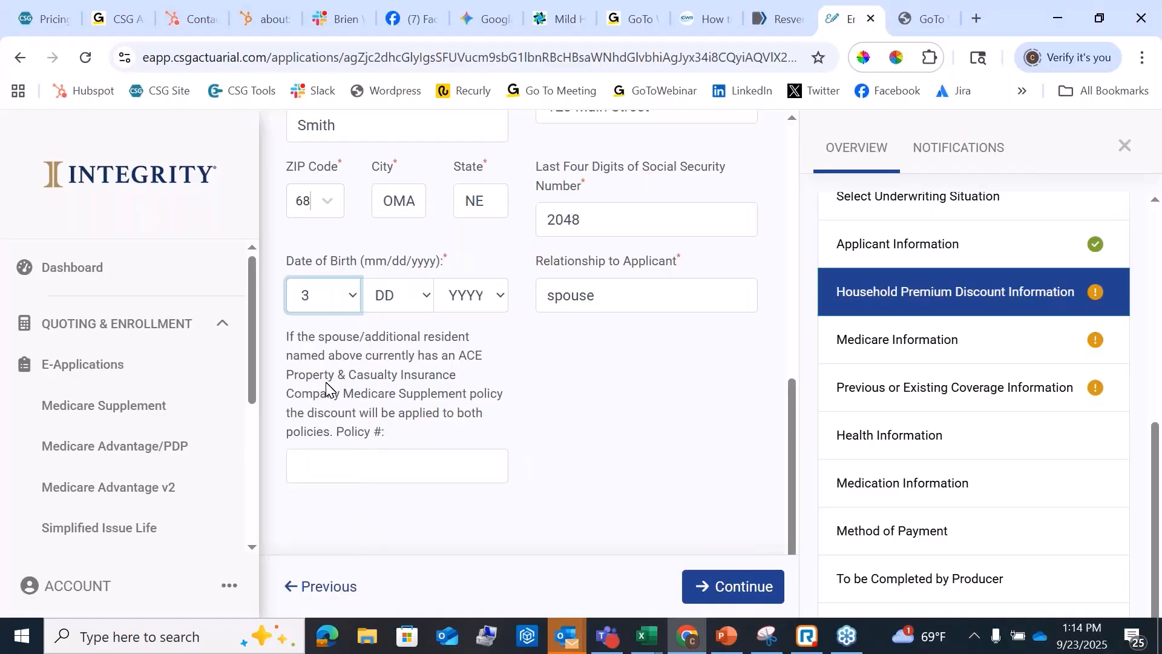
click(391, 295)
click(379, 424)
click(872, 392)
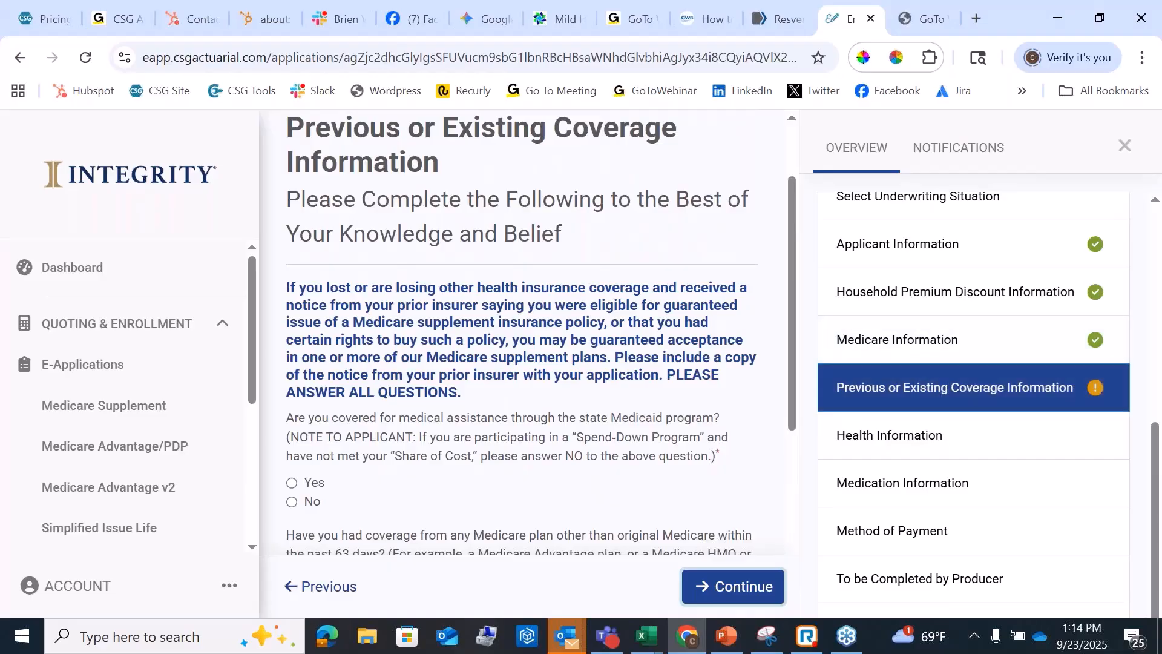
- Review the Previous or Existing Coverage questions and highlight the notice to answer all questions
scroll(616, 314, down, 1)
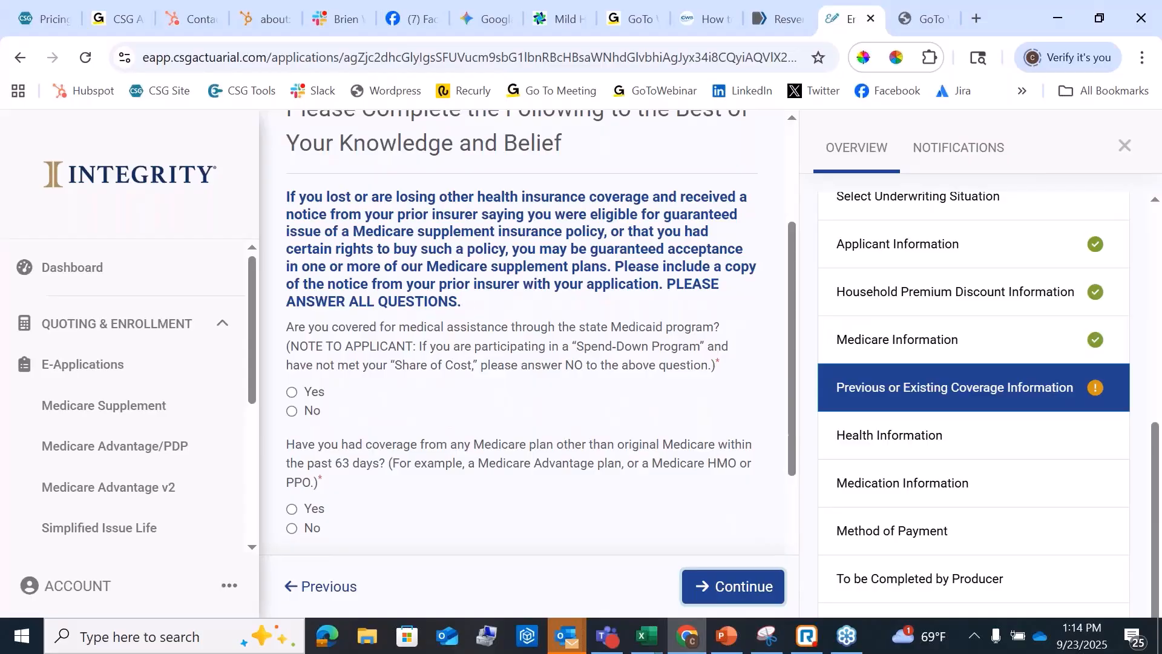
scroll(520, 333, up, 1)
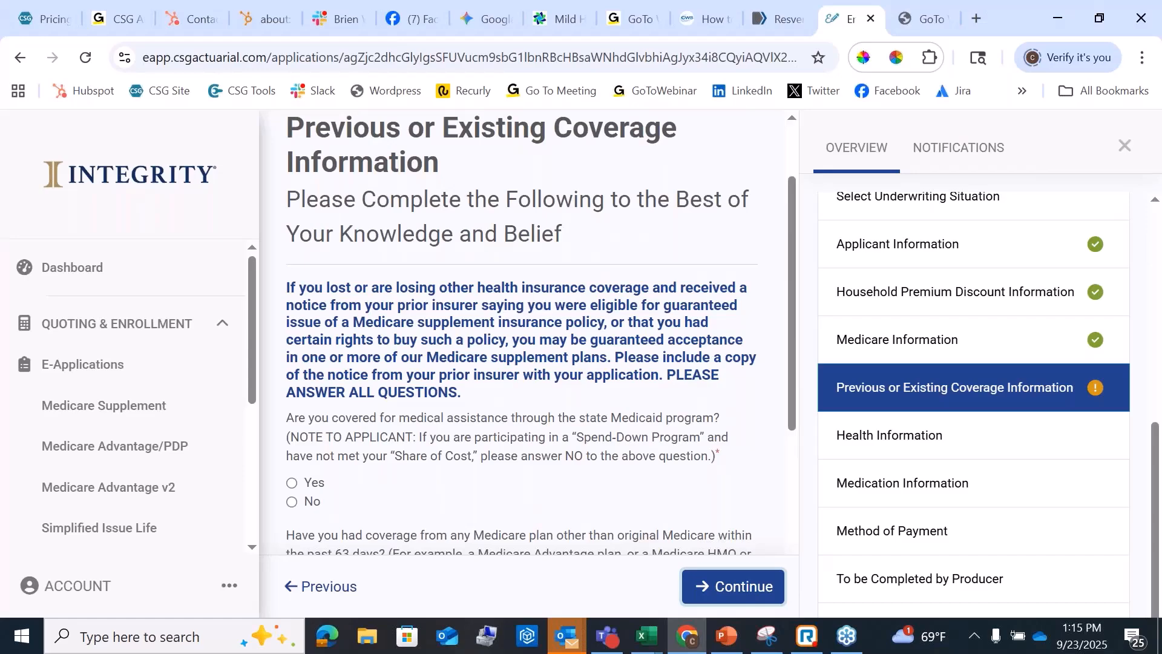
scroll(545, 330, down, 1)
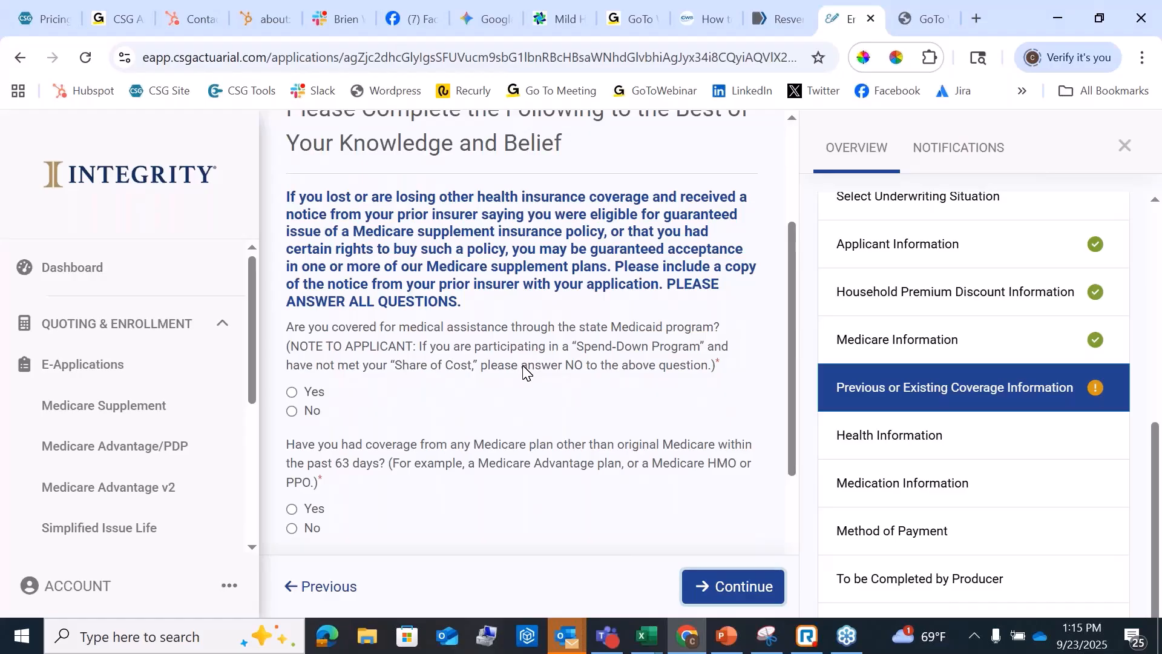
scroll(545, 370, down, 2)
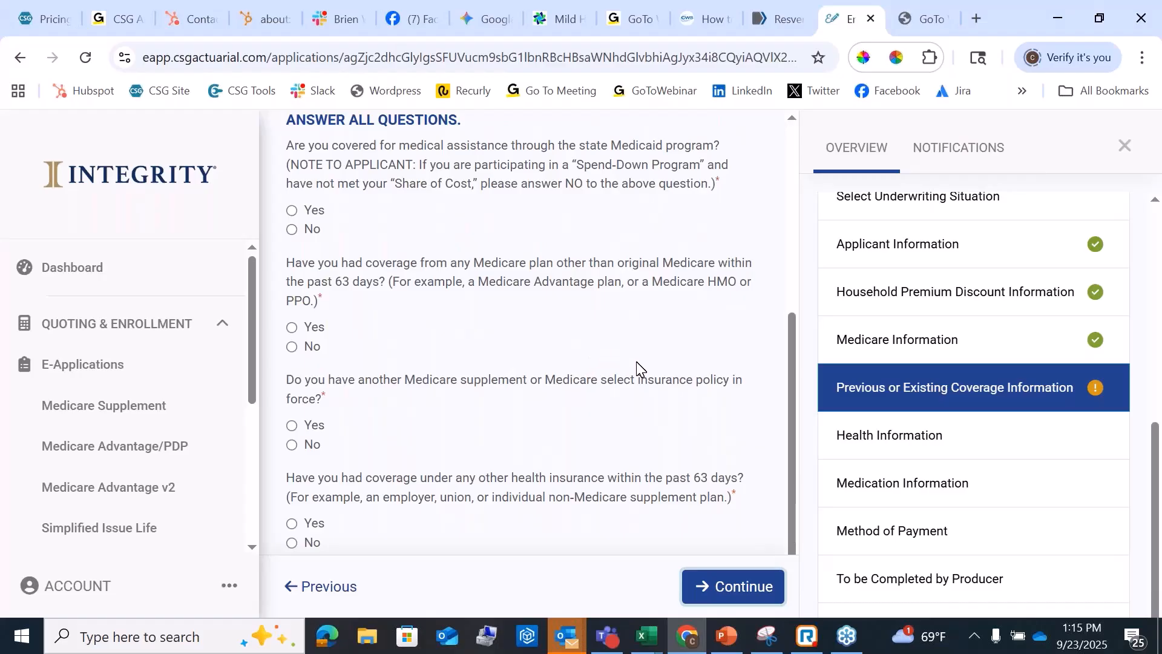
scroll(797, 384, up, 3)
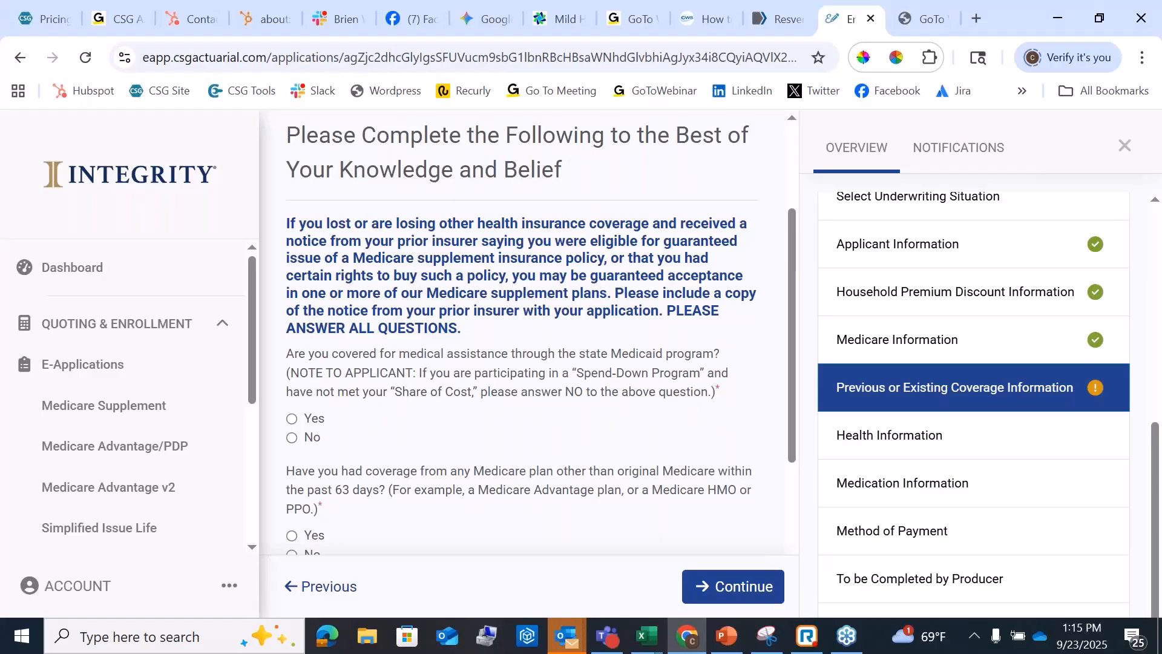
drag(461, 328, 306, 327)
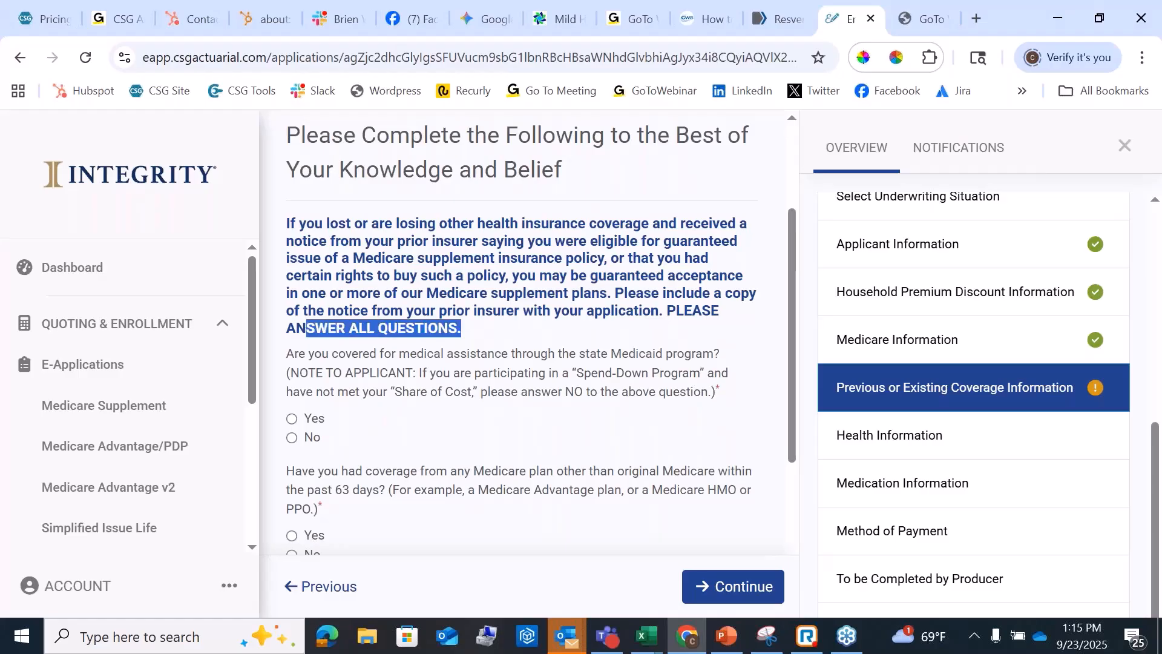
scroll(475, 323, down, 3)
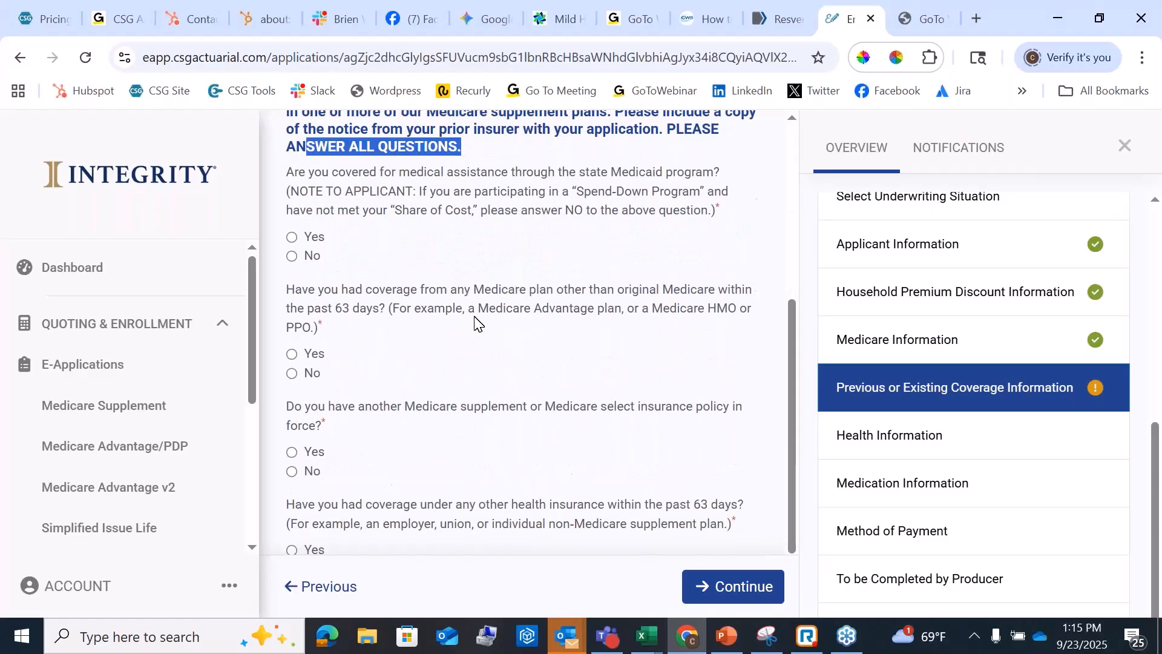
- Answer No to Medicaid and 63-day Medicare plan coverage, and Yes to having another supplement policy
click(294, 257)
scroll(376, 307, down, 2)
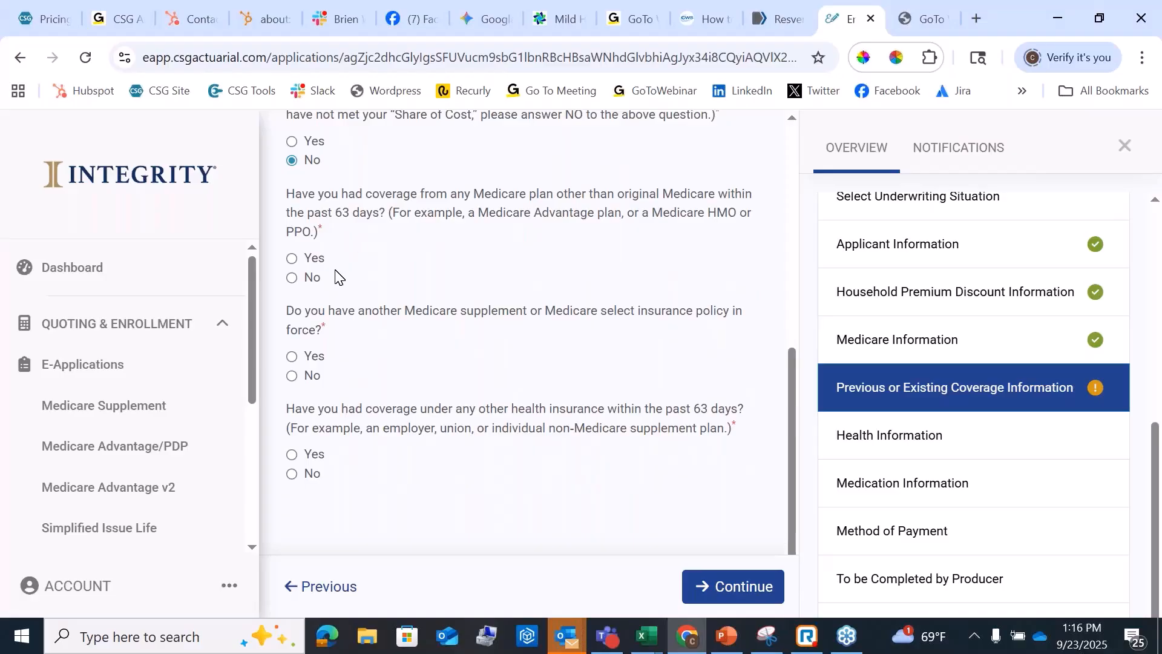
click(300, 279)
click(292, 357)
scroll(423, 351, down, 3)
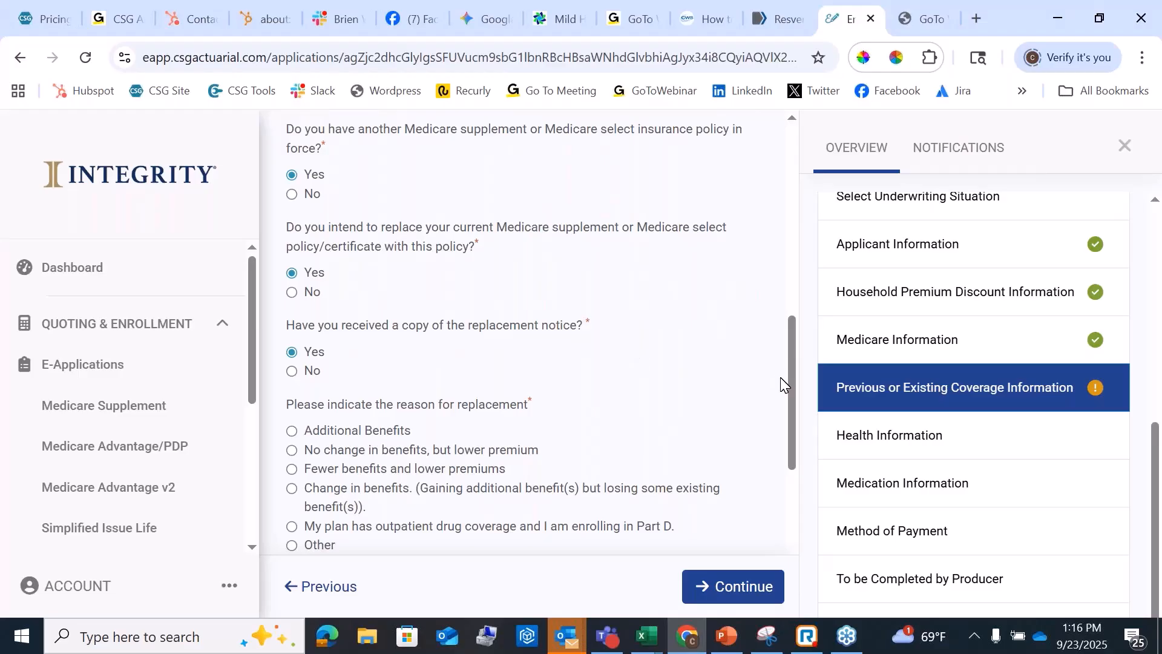
scroll(448, 356, down, 1)
scroll(444, 356, down, 2)
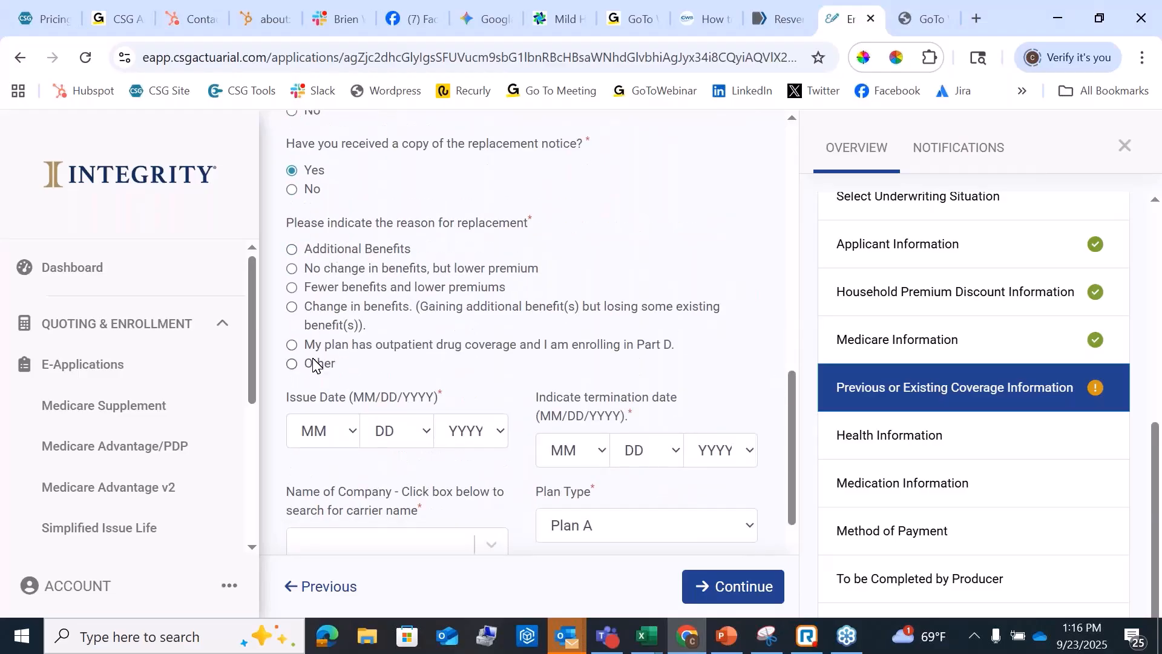
- Choose fewer benefits and lower premiums as the replacement reason and set the issue date to 1/1/2020
click(294, 289)
scroll(423, 303, down, 3)
click(350, 257)
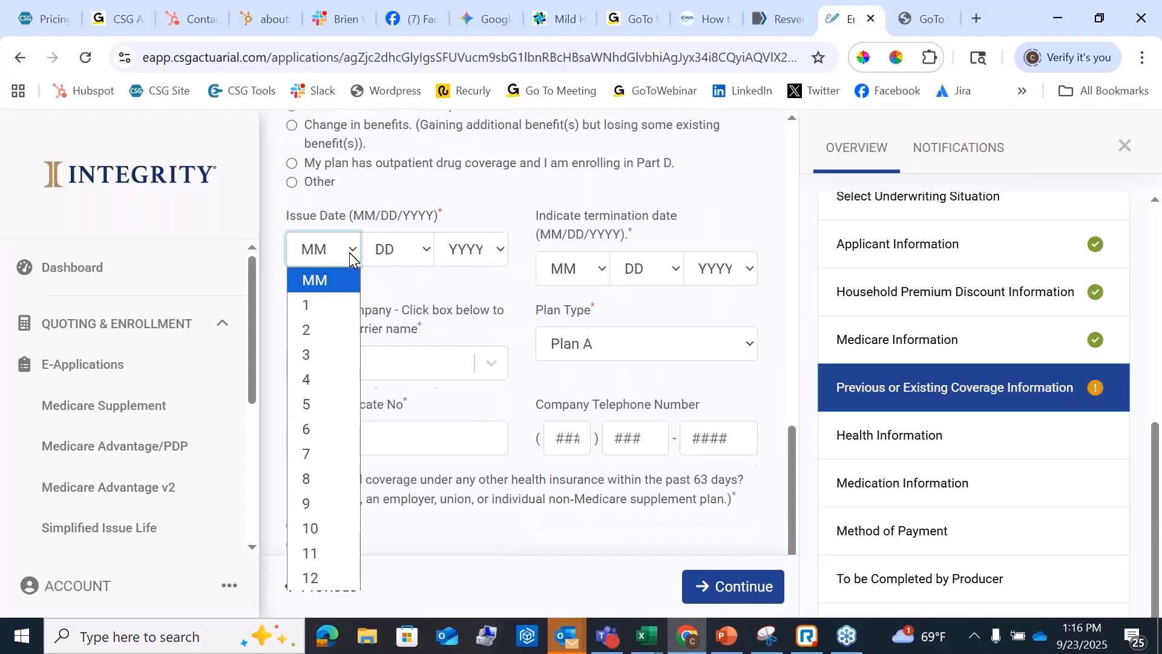
click(328, 330)
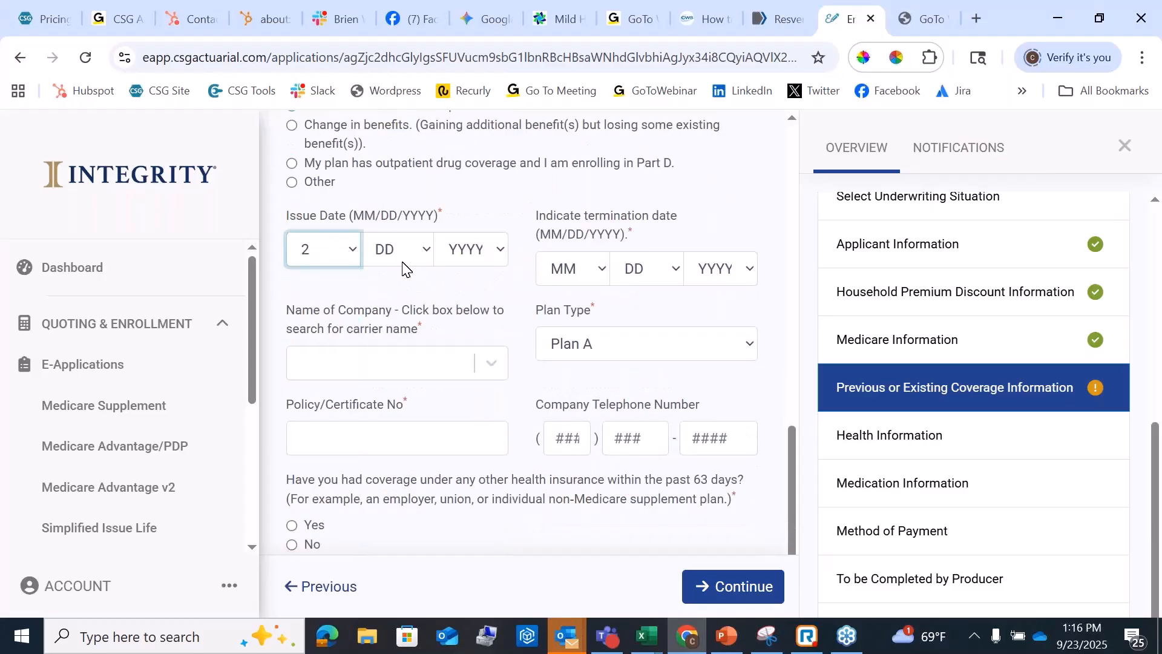
click(424, 264)
- Set the previous policy's termination date to 9/30/2025
click(572, 274)
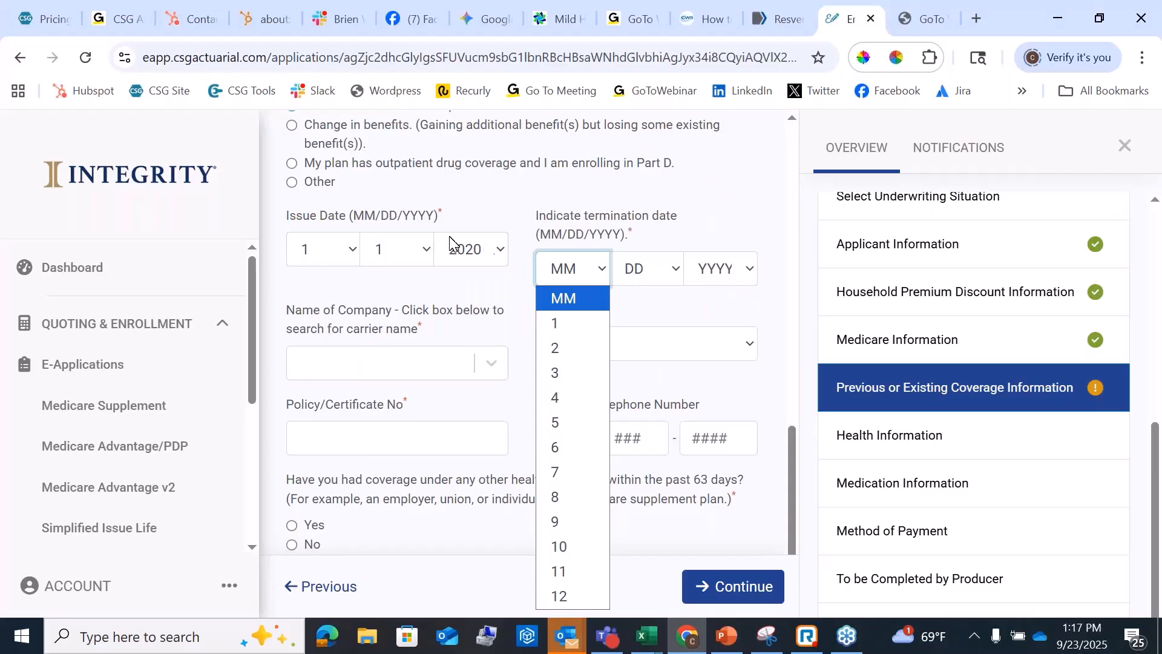
click(567, 599)
click(643, 279)
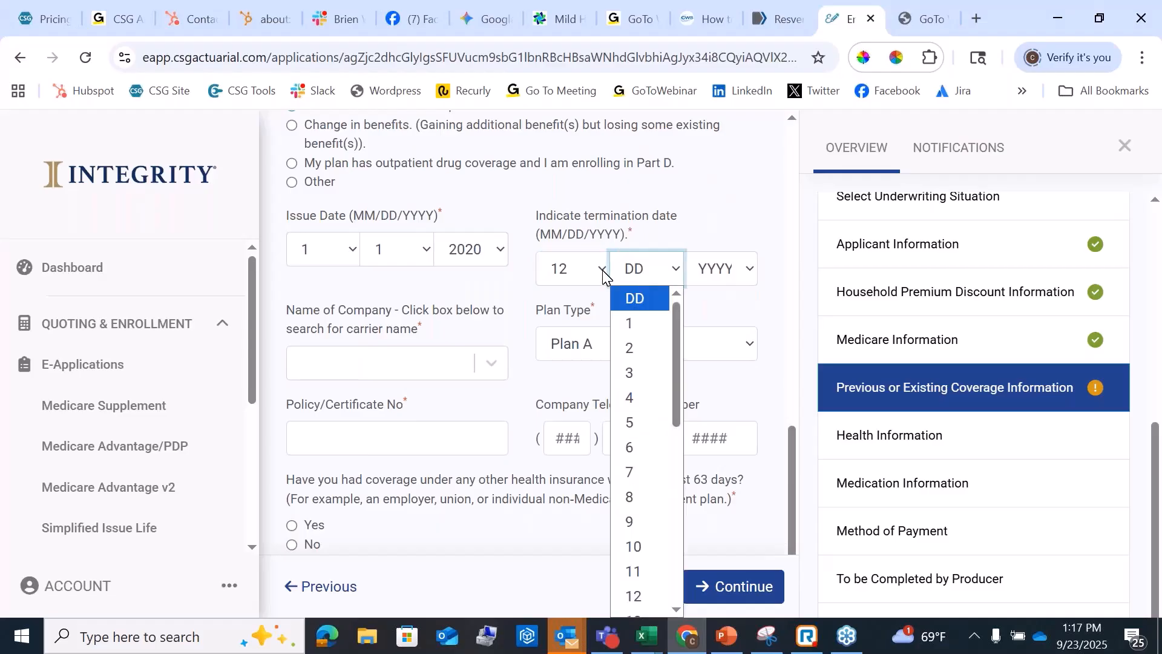
click(566, 280)
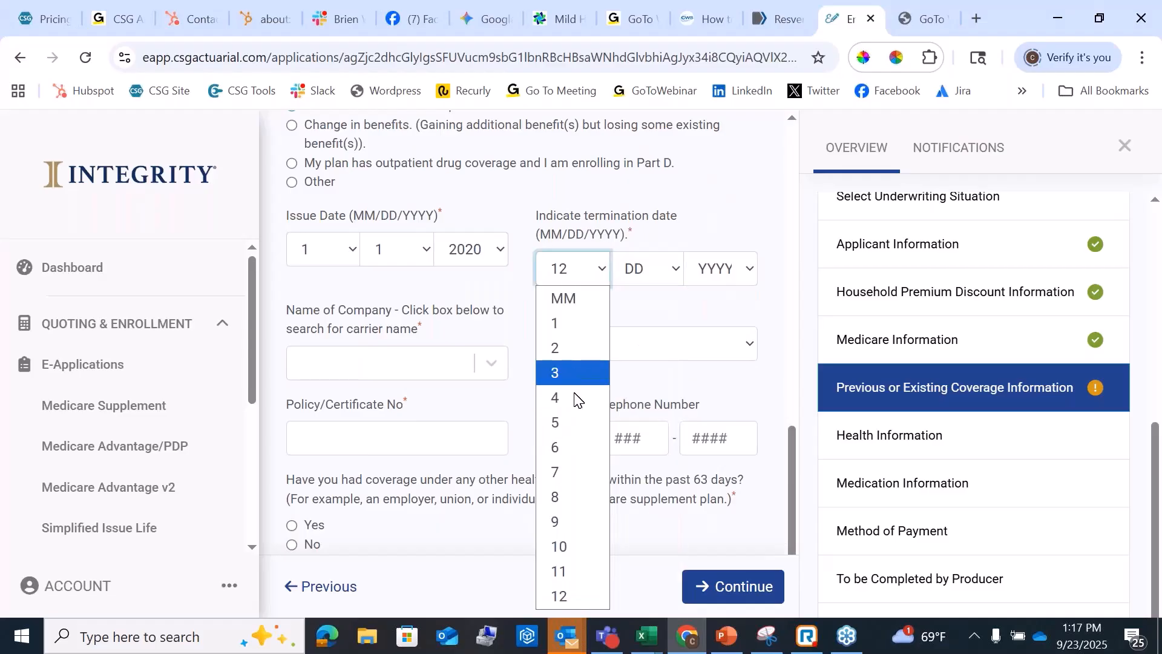
click(552, 529)
click(640, 275)
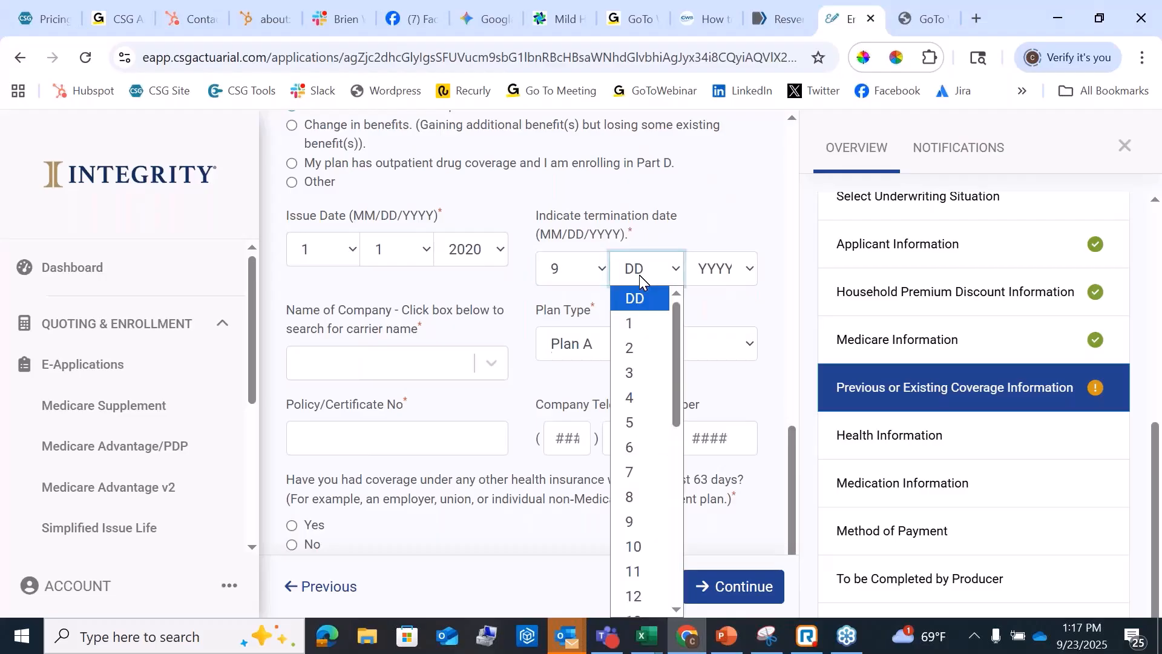
scroll(679, 602, down, 7)
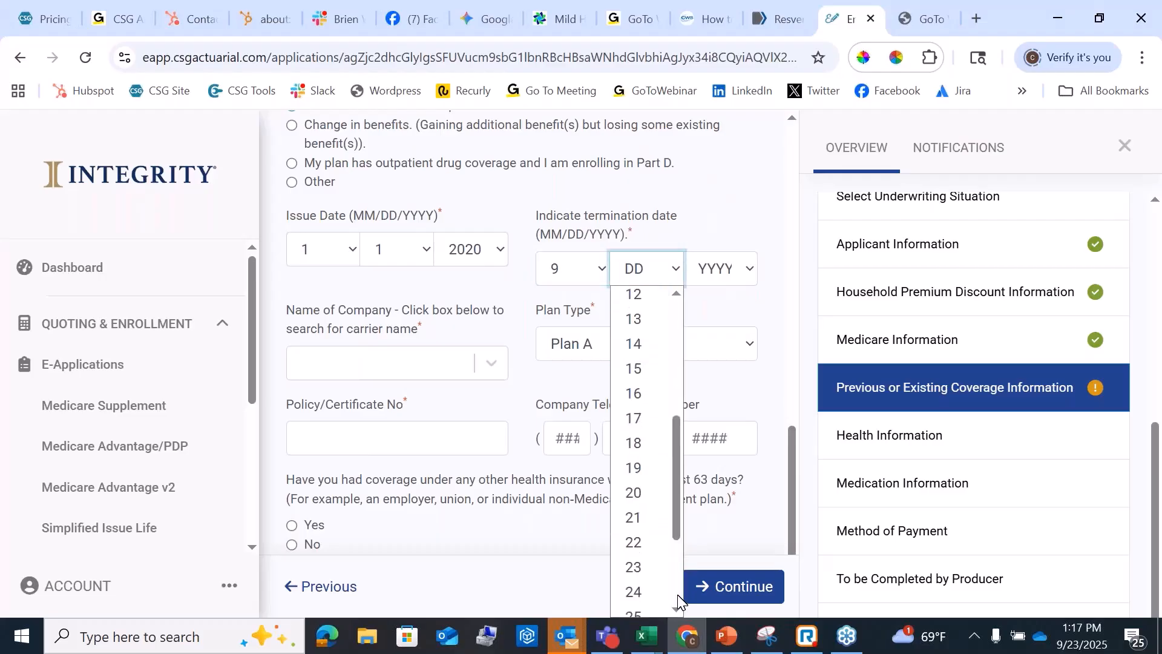
click(666, 580)
click(719, 270)
text(2029)
text(0)
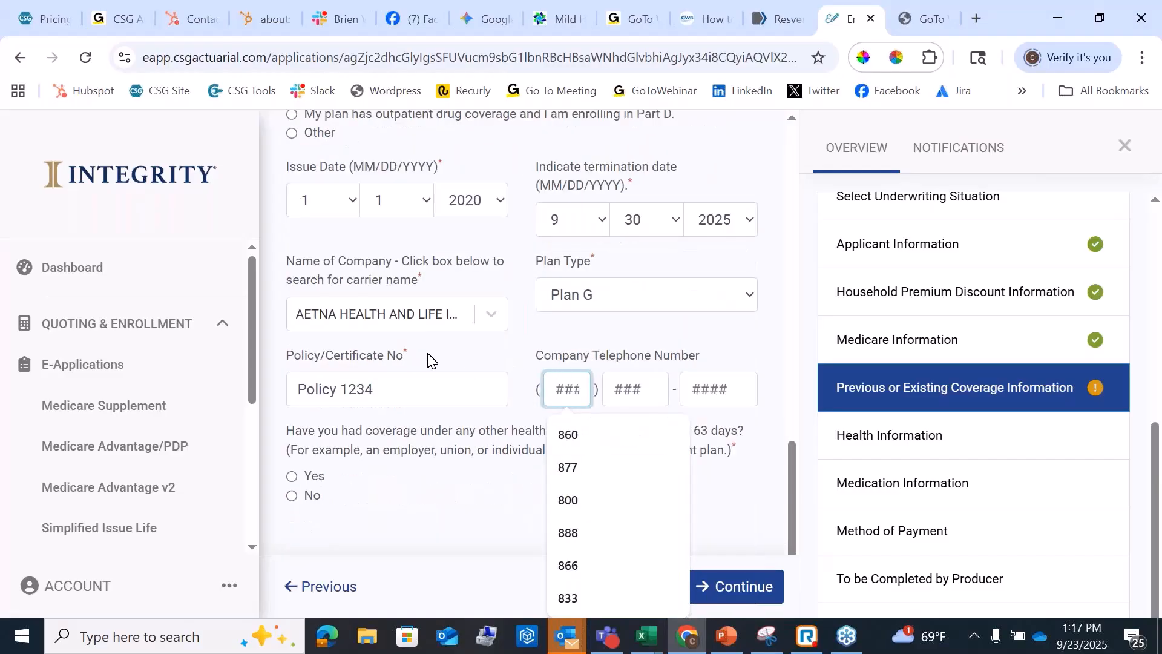
- Check the Plan G policy number, leave the company phone area code blank, and answer No to other coverage in 63 days
click(422, 358)
double_click(405, 355)
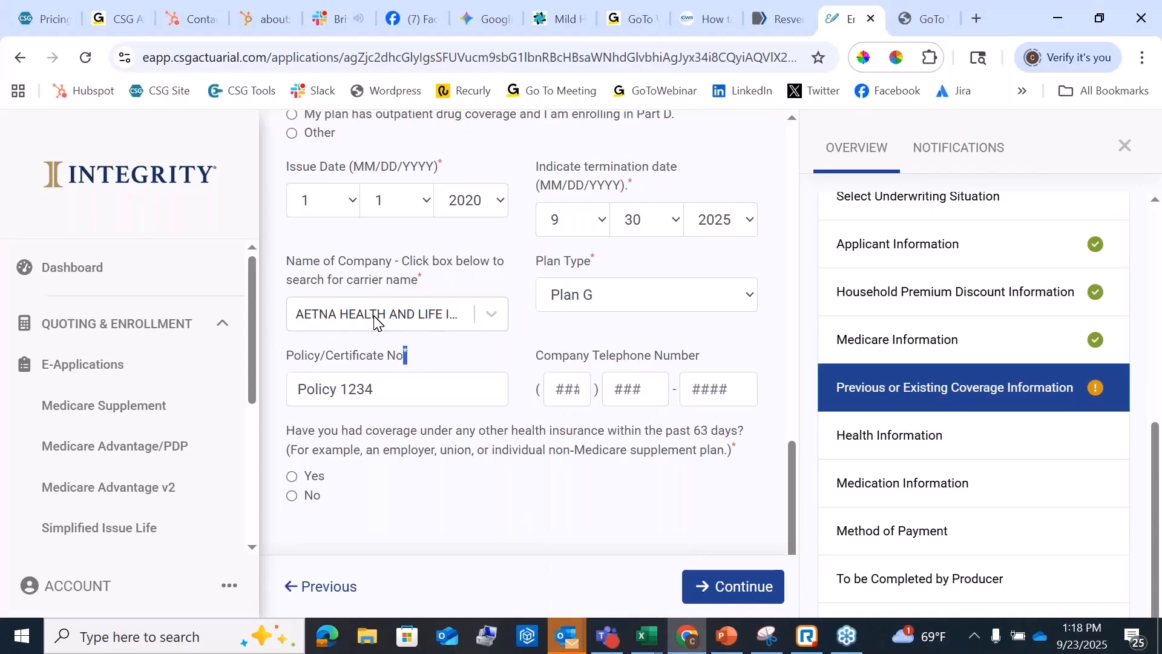
click(404, 356)
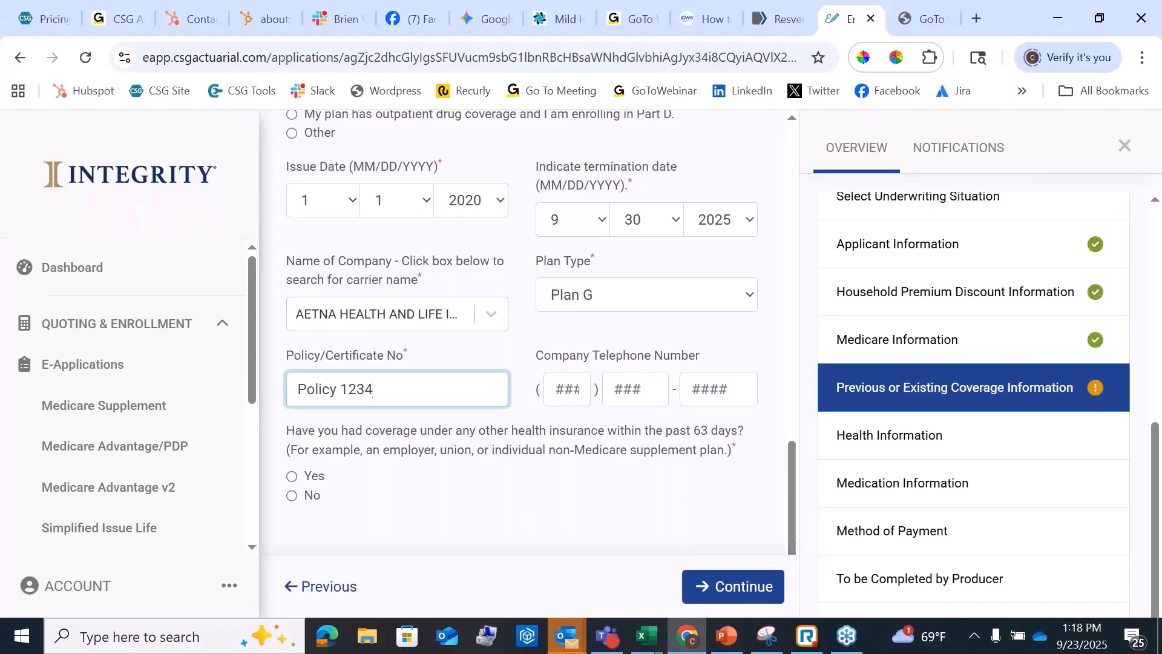
click(558, 391)
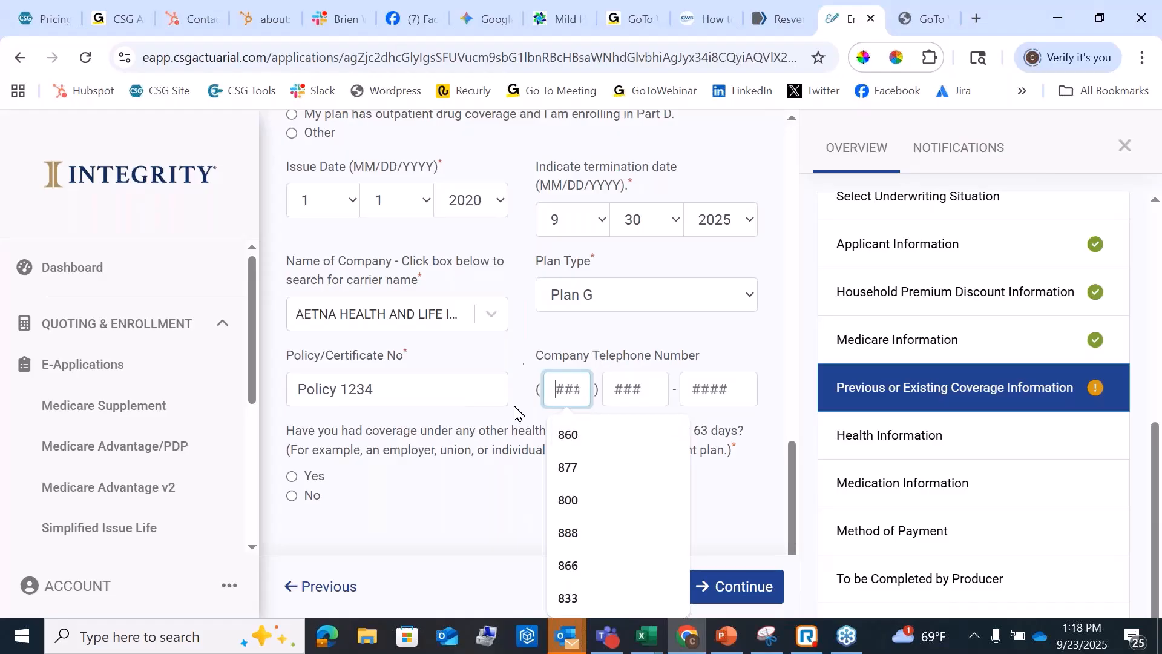
click(531, 356)
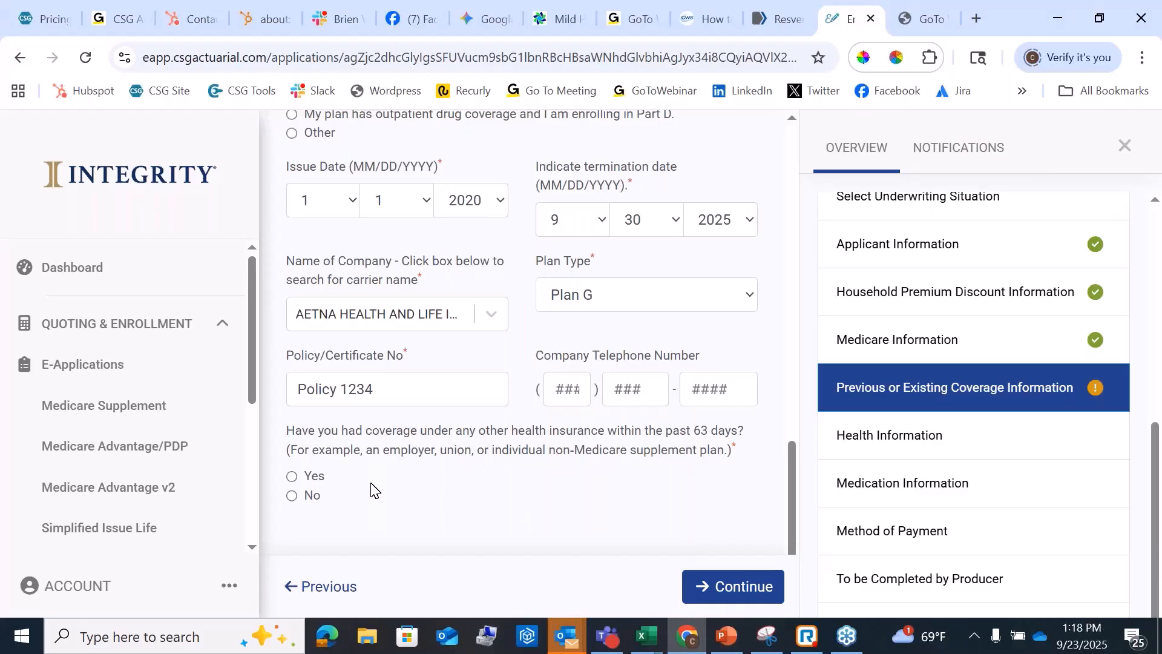
click(293, 496)
- Continue to Health Information and enter a height of 5'5" and a weight of 130 lbs
click(727, 588)
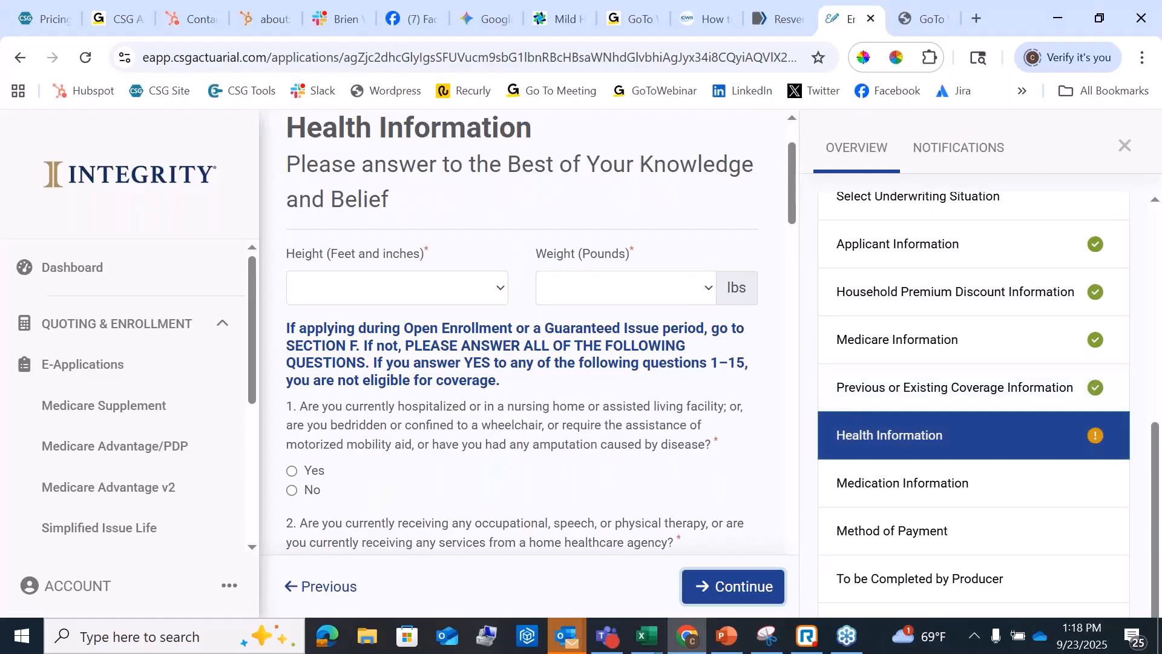
scroll(984, 424, up, 3)
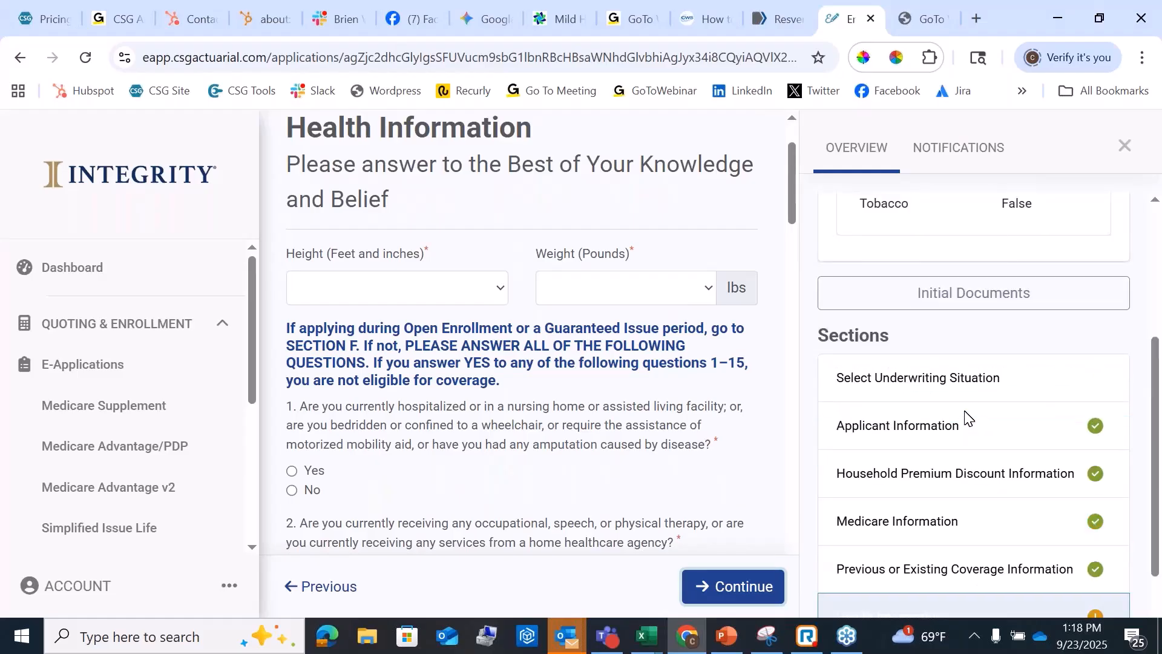
click(355, 291)
scroll(323, 600, down, 1)
click(339, 514)
scroll(902, 254, down, 3)
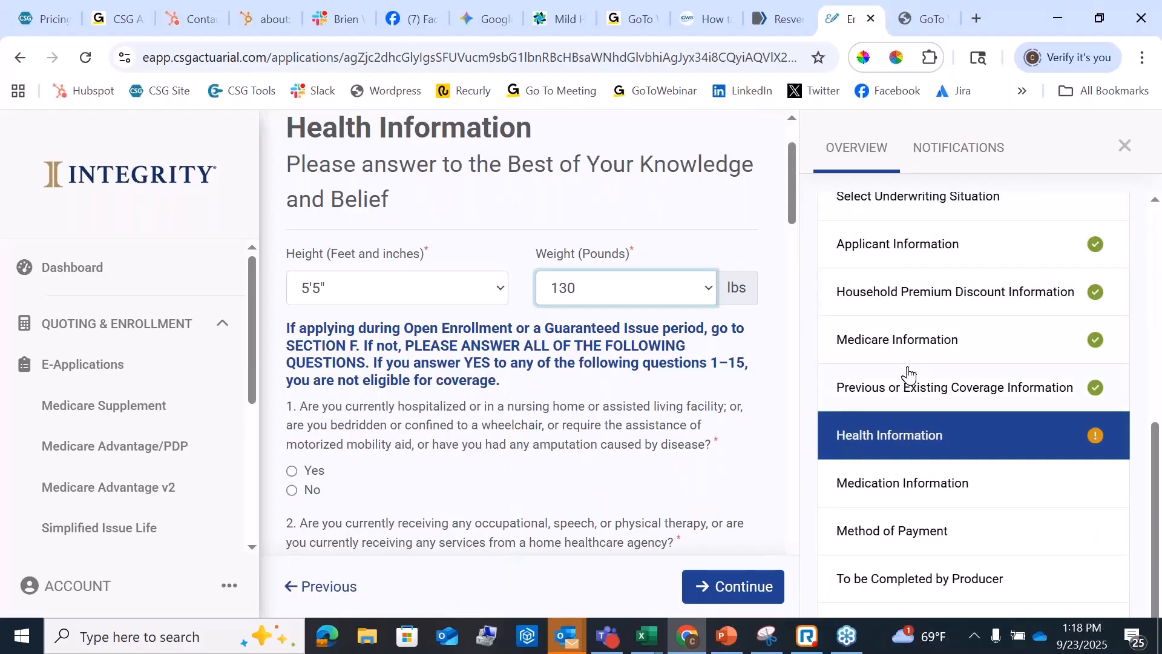
click(885, 433)
scroll(741, 461, down, 1)
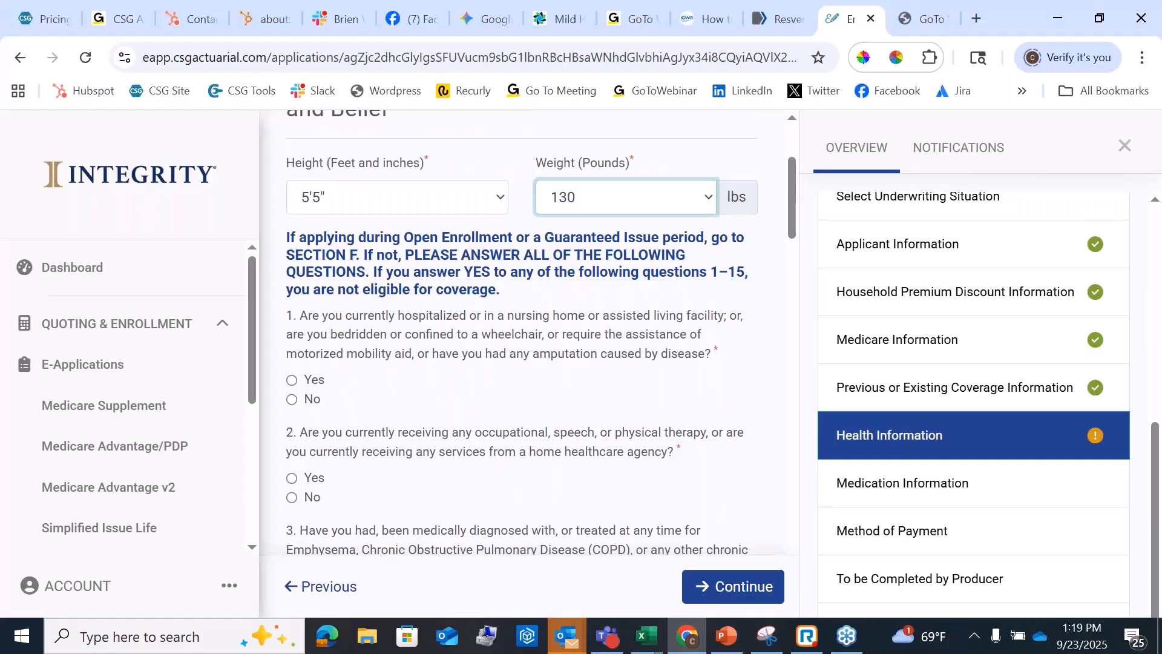
scroll(389, 248, down, 2)
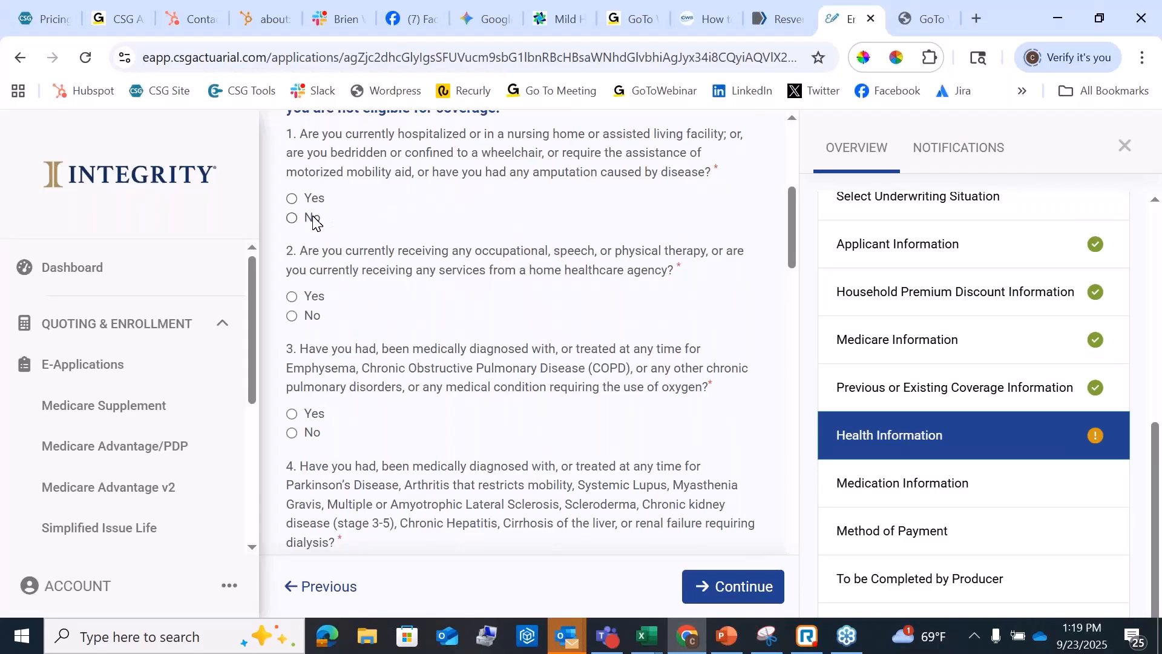
scroll(455, 233, up, 3)
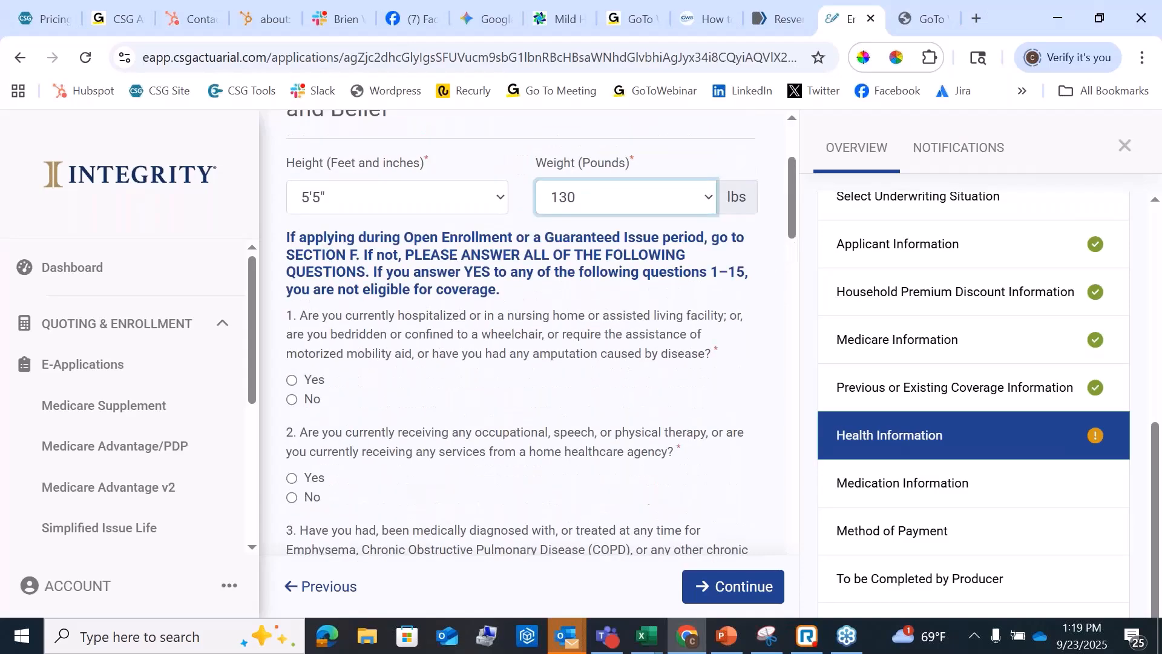
- Review the questions 1–15 ineligibility warning, answer No to question 2 and Yes to heart-condition question 16
drag(373, 271, 754, 291)
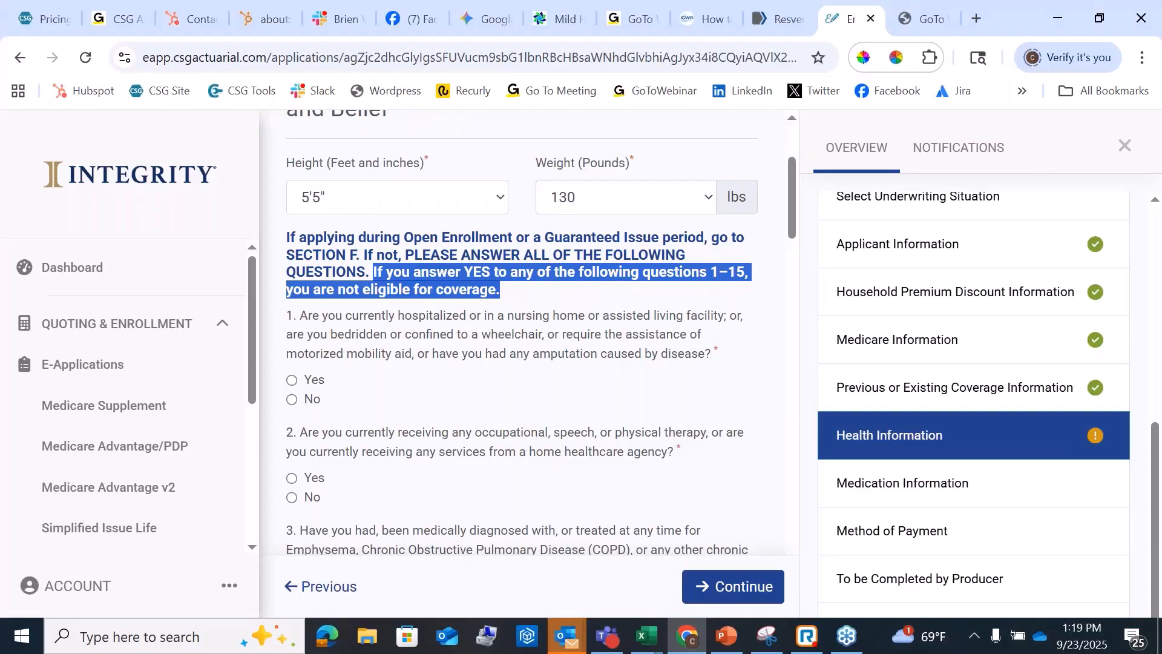
scroll(507, 369, down, 10)
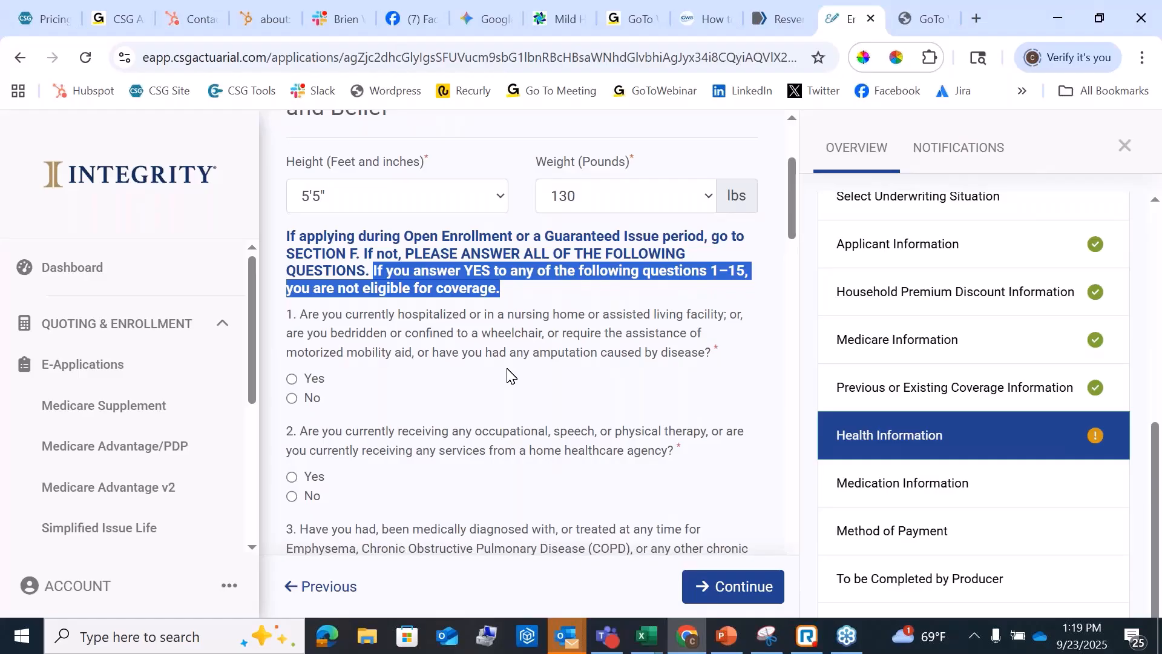
scroll(507, 369, down, 15)
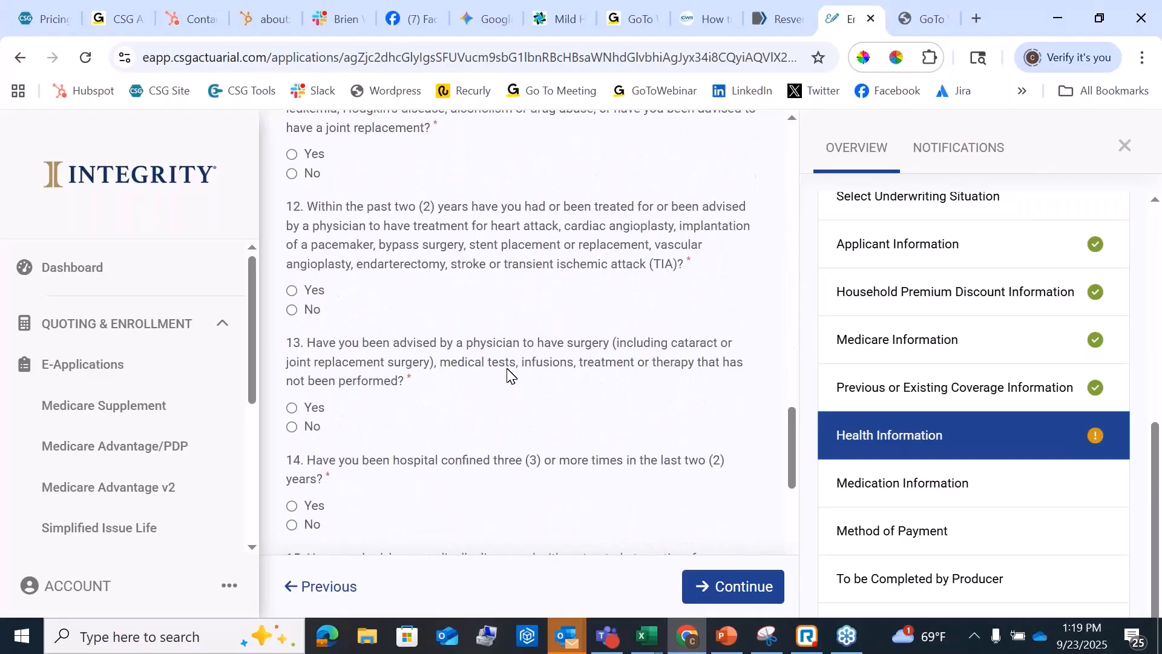
scroll(507, 372, up, 3)
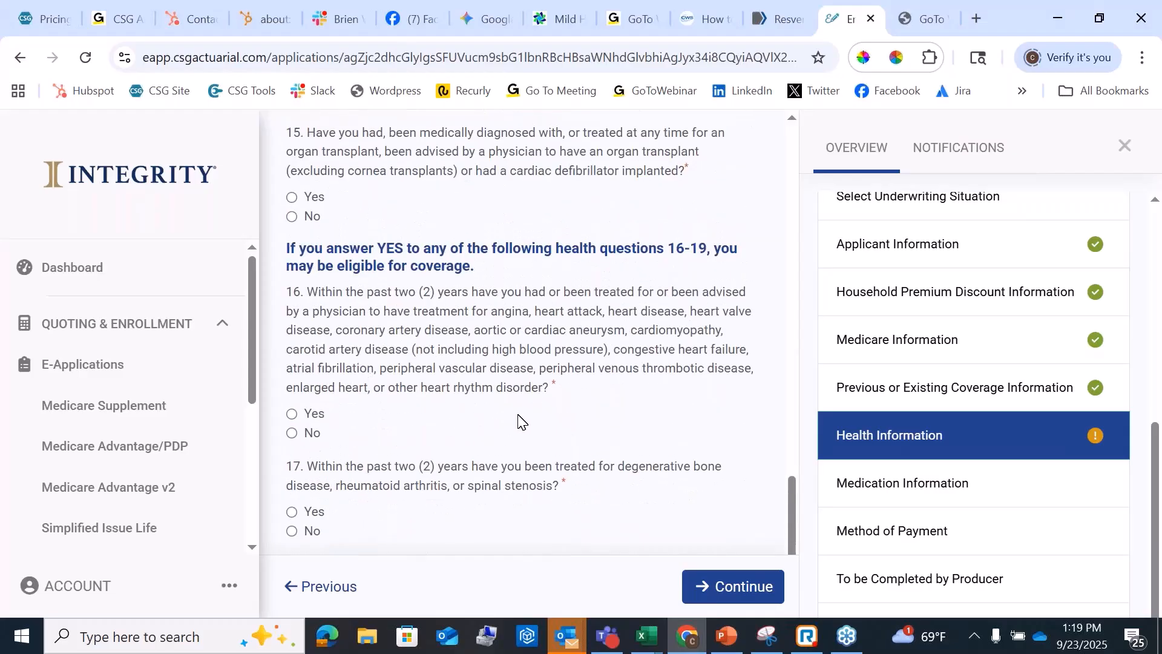
scroll(518, 424, up, 8)
scroll(518, 424, up, 20)
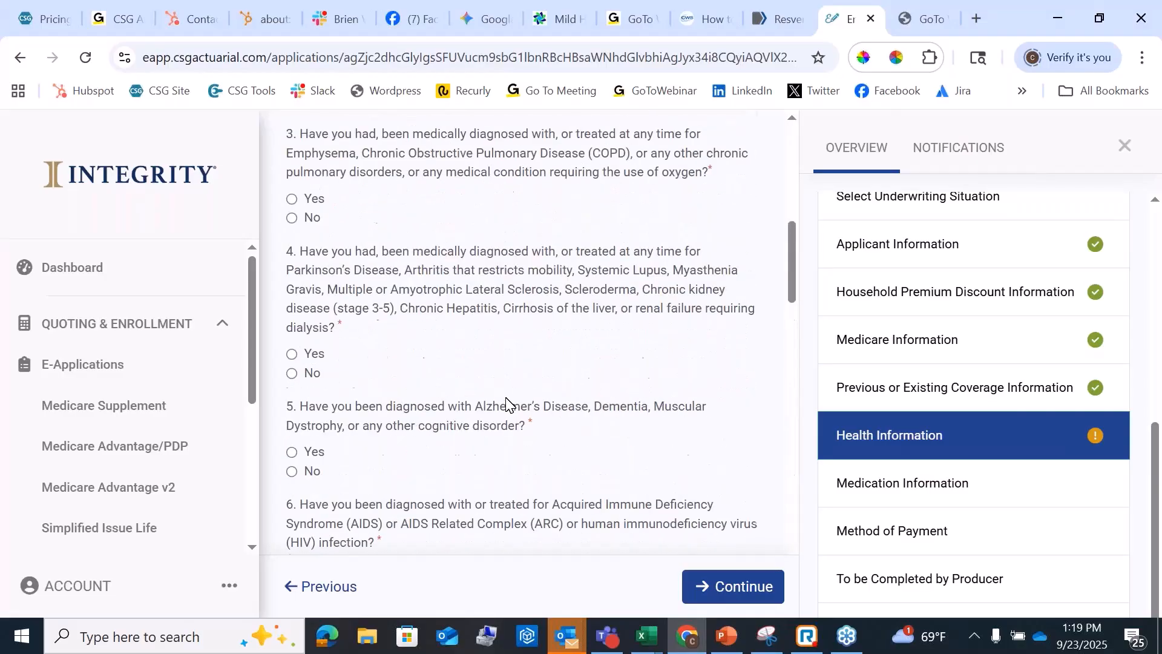
scroll(311, 298, down, 4)
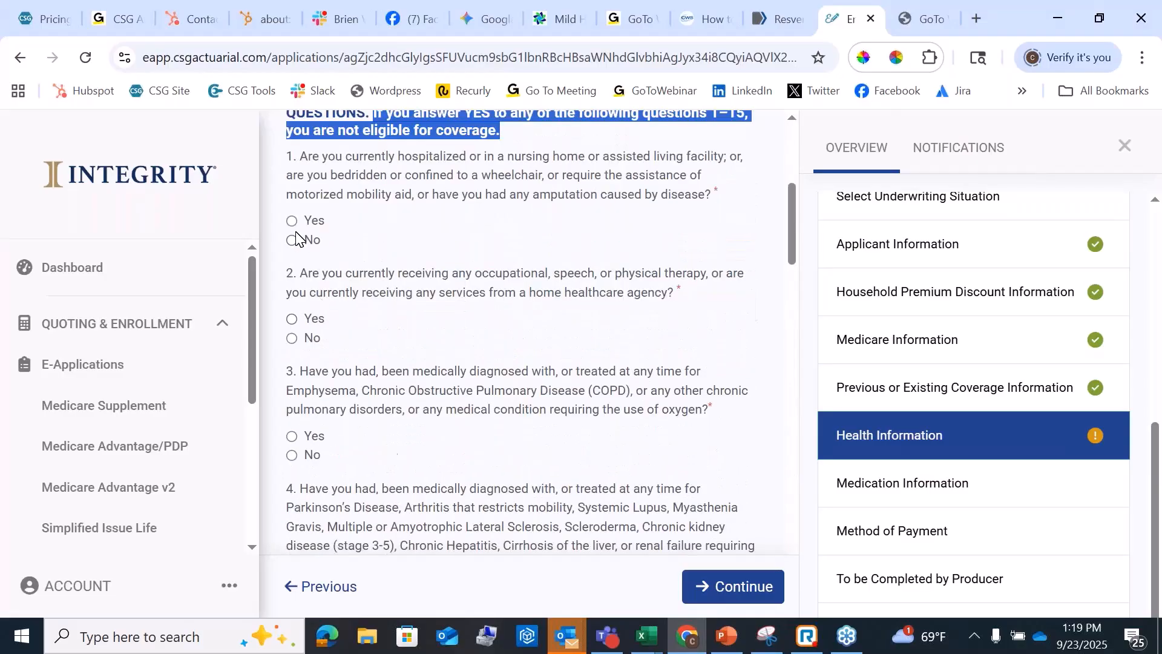
click(292, 340)
scroll(439, 246, down, 20)
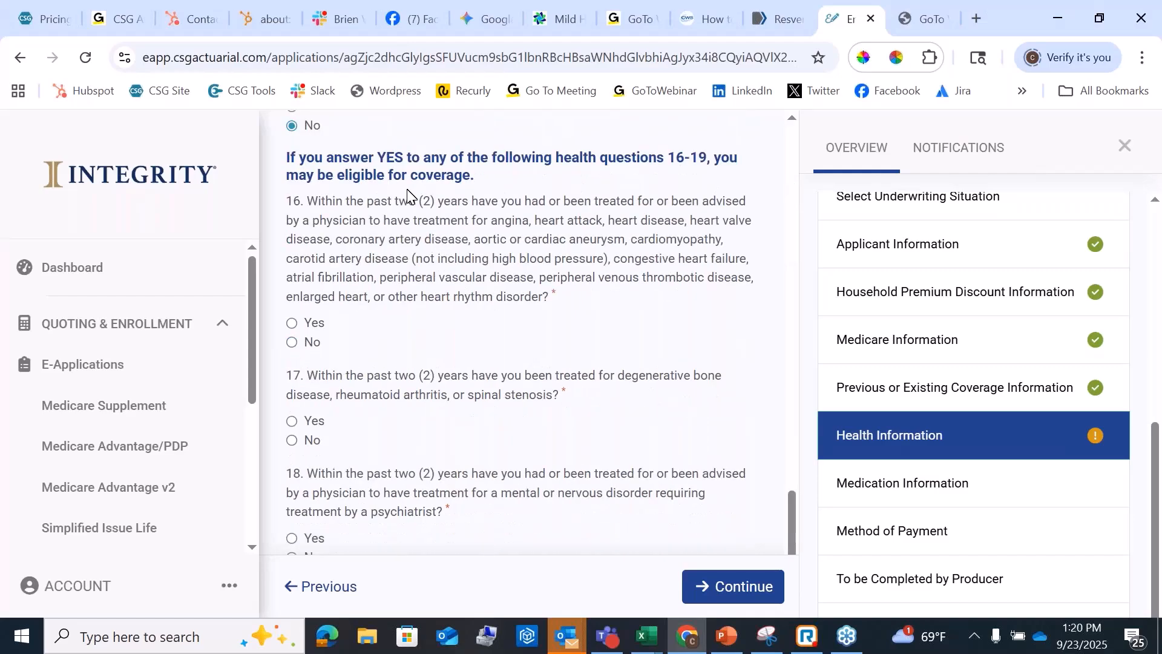
click(293, 327)
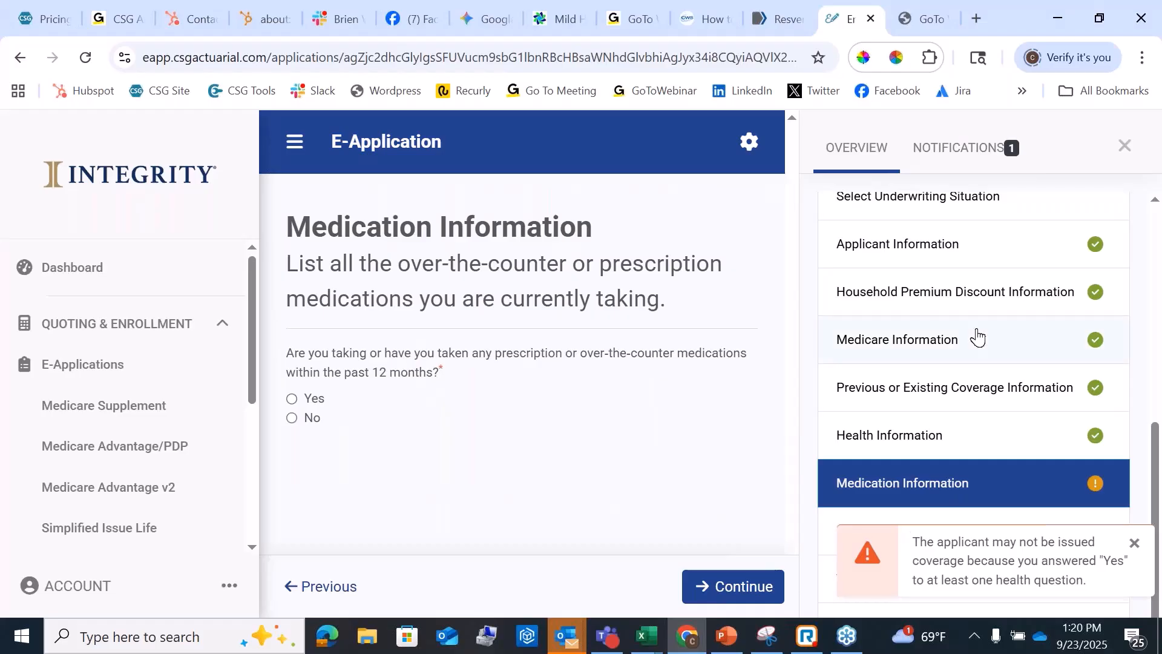
- Answer Yes to taking medications in the past 12 months and highlight the generic medication name notice
scroll(932, 370, down, 1)
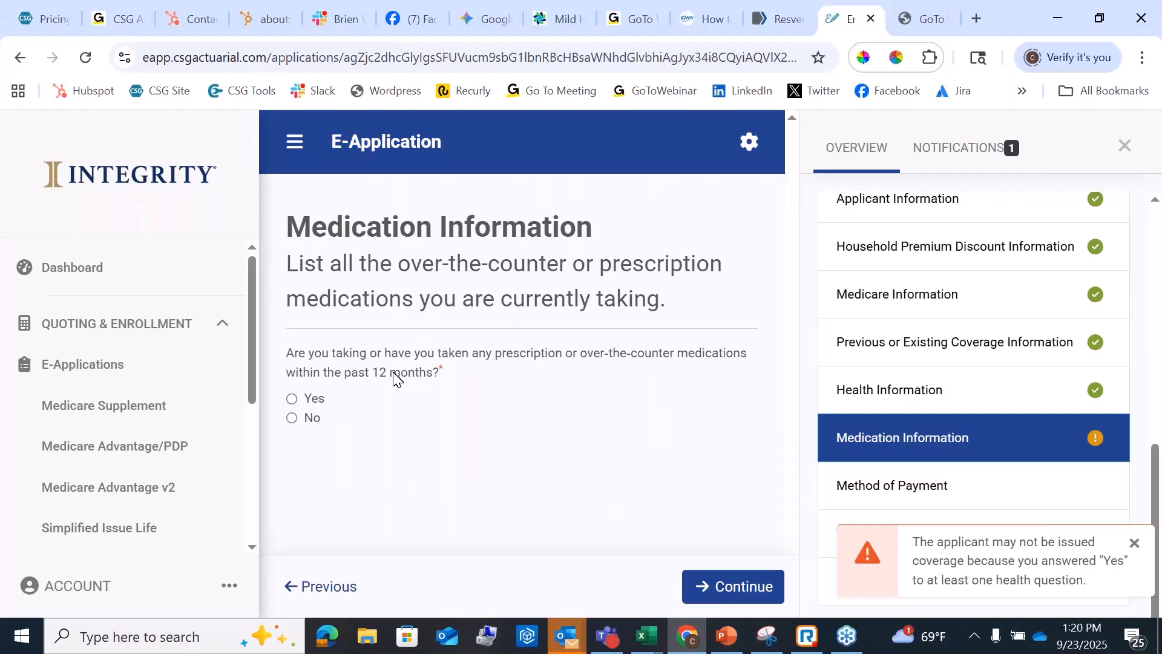
click(292, 399)
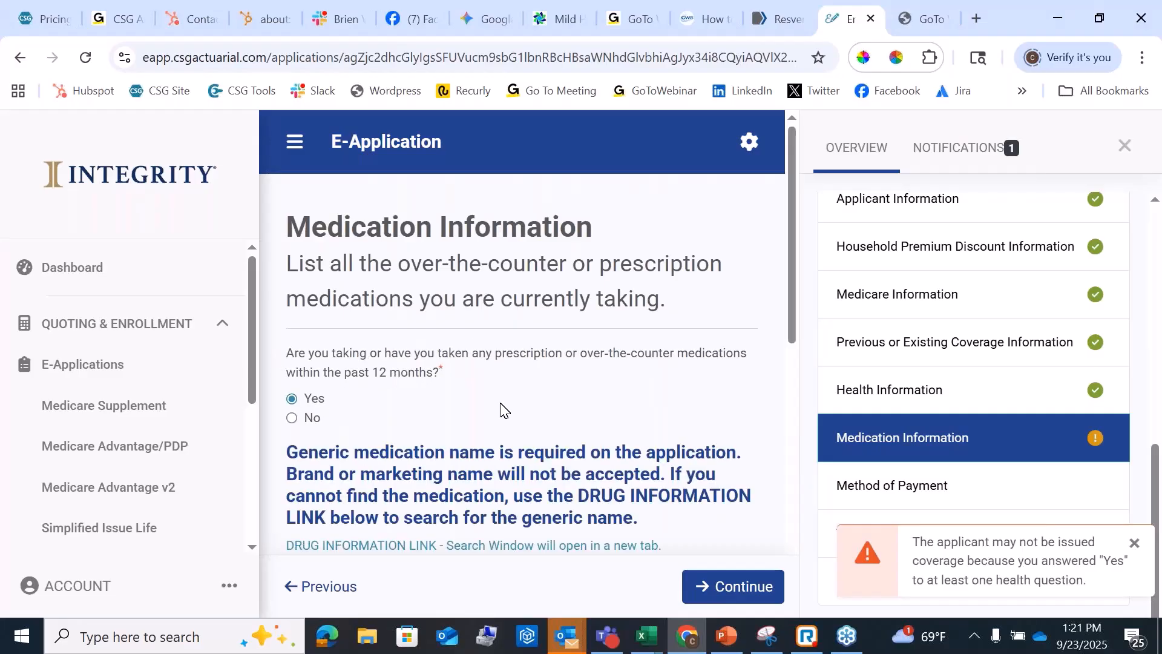
scroll(502, 406, down, 3)
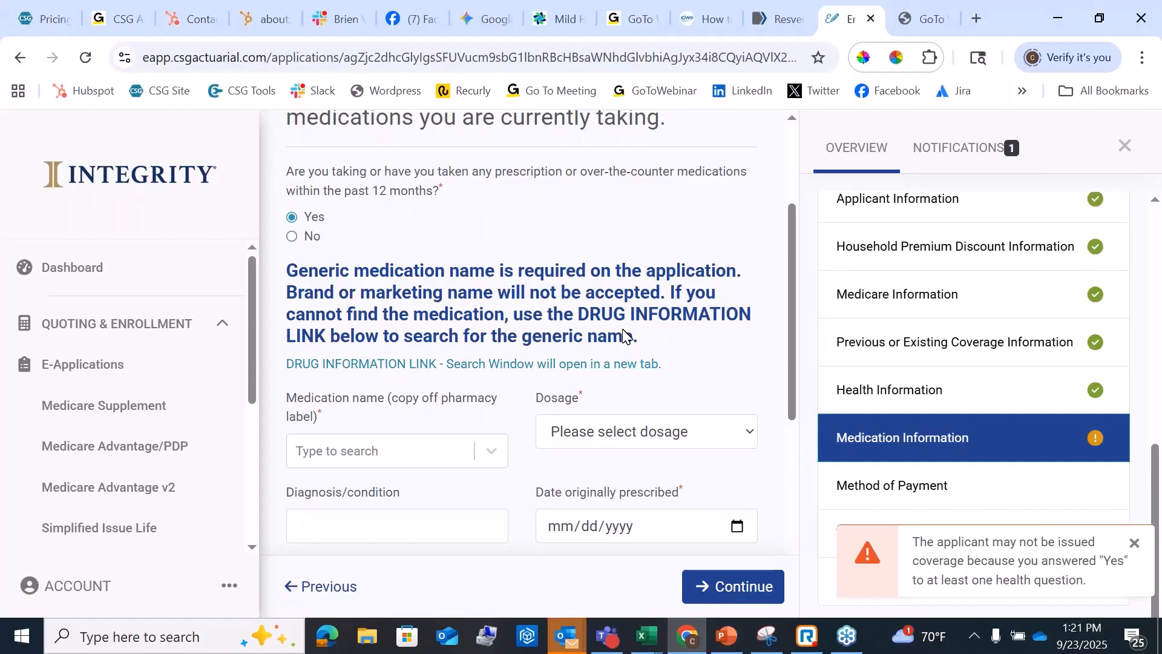
drag(623, 337, 285, 272)
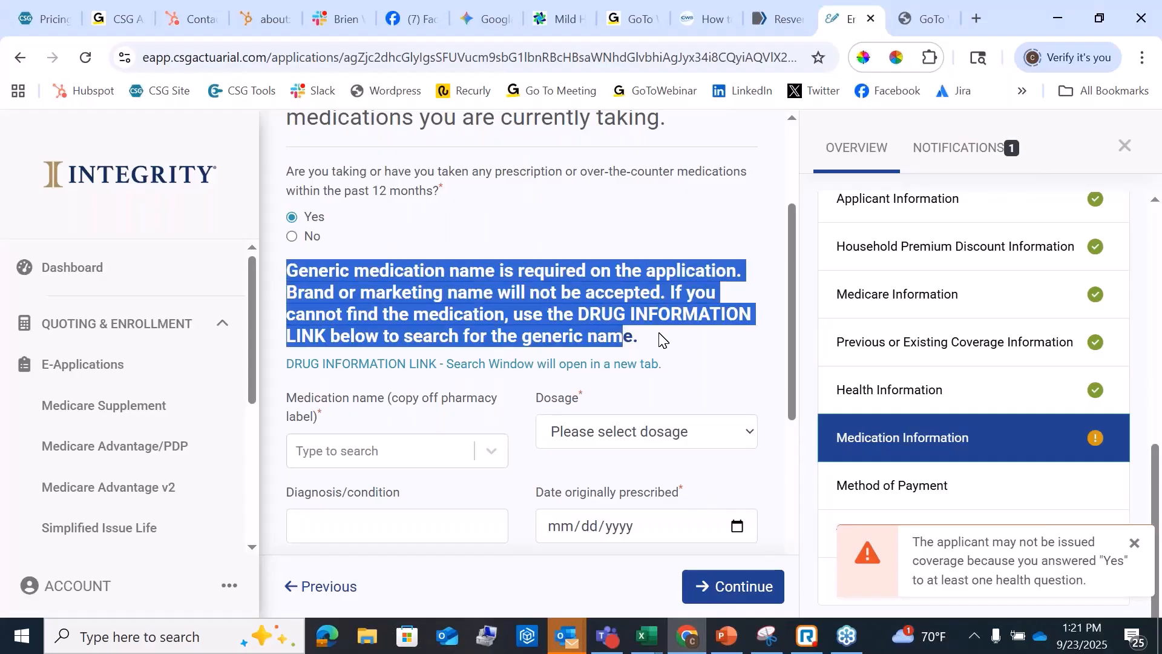
scroll(662, 339, down, 1)
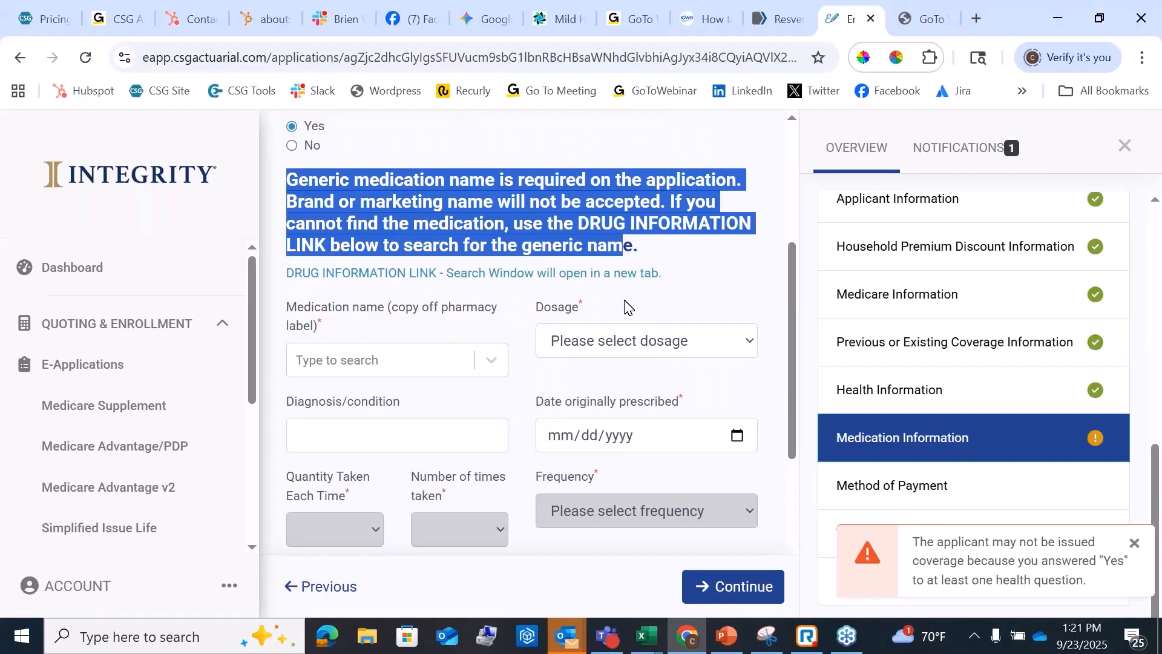
click(645, 243)
drag(653, 249, 267, 172)
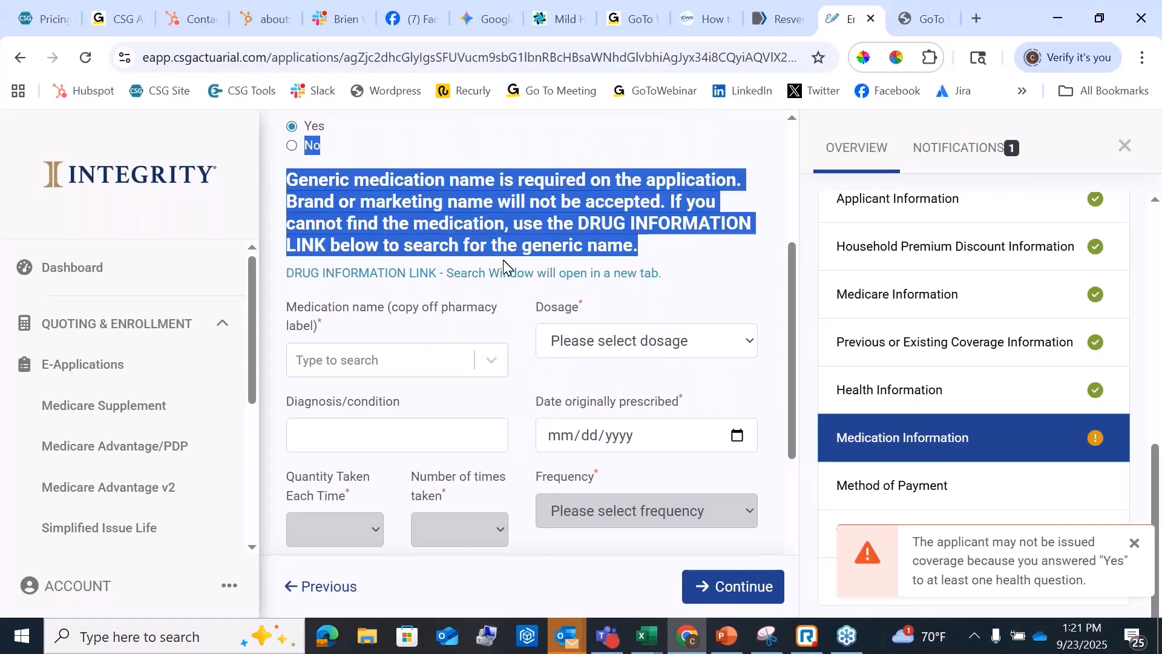
- Add Gabapentin (Once-Daily) Tab 300 MG as TABS to the medication list, then continue to Method of Payment
click(333, 357)
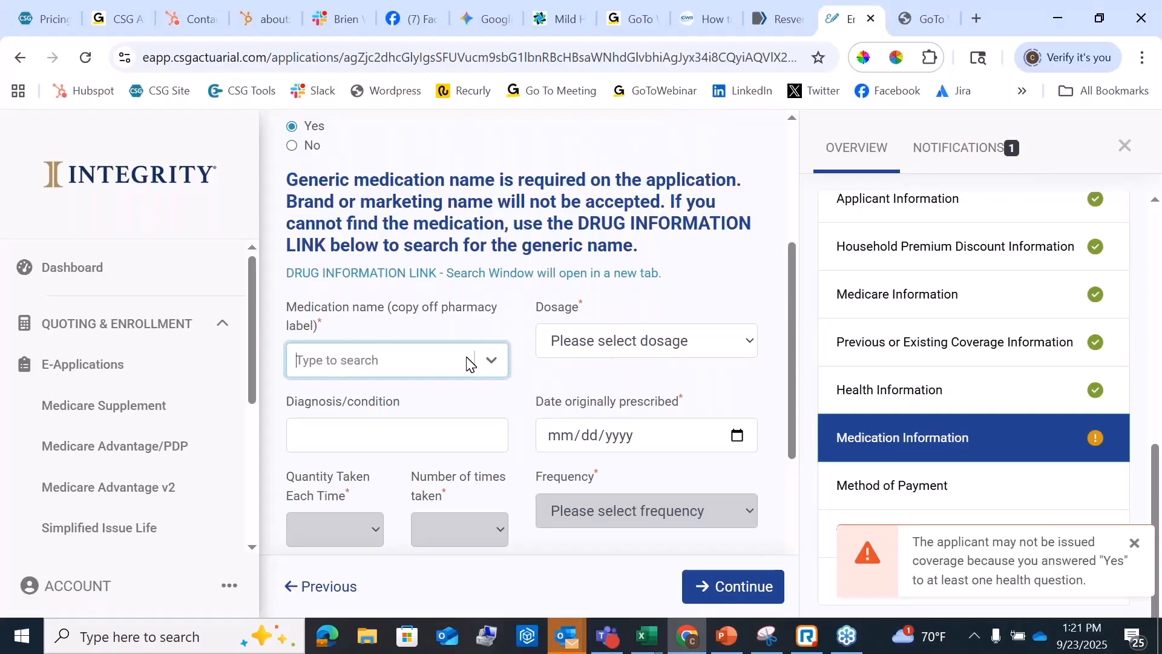
text(gab)
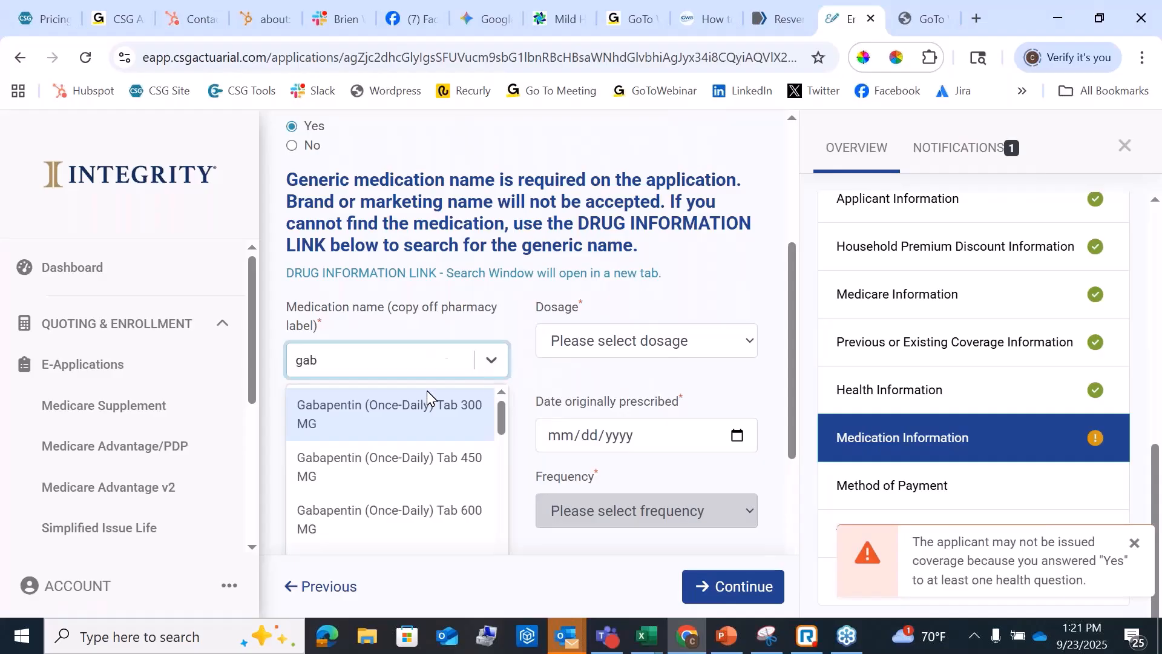
click(373, 416)
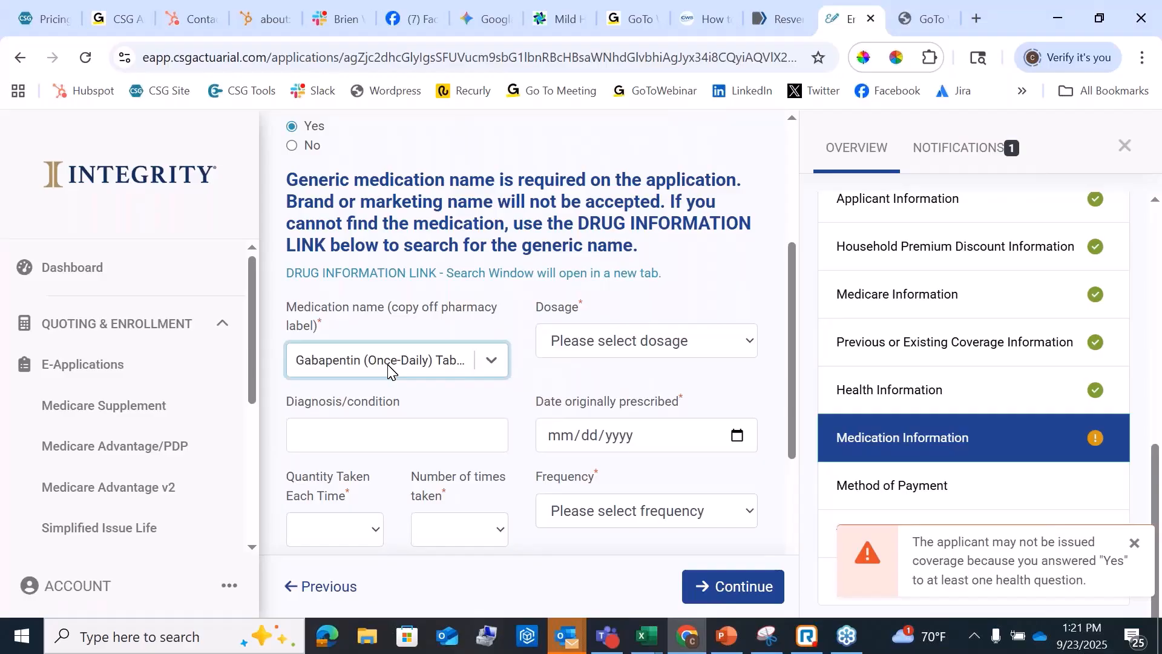
click(714, 335)
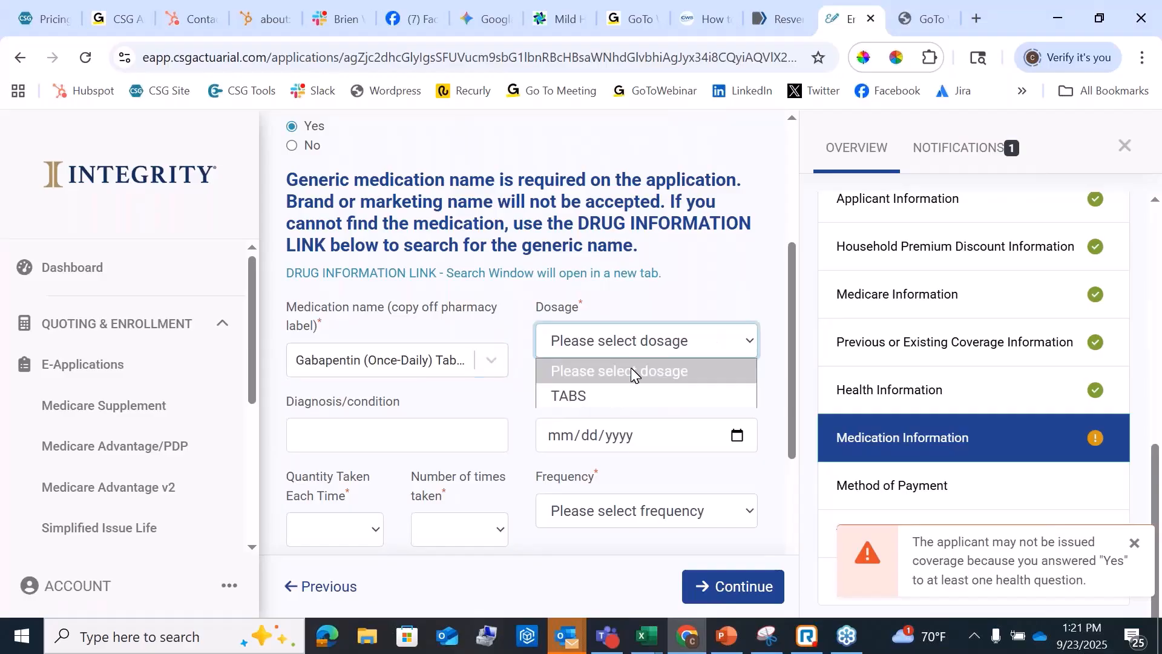
click(594, 395)
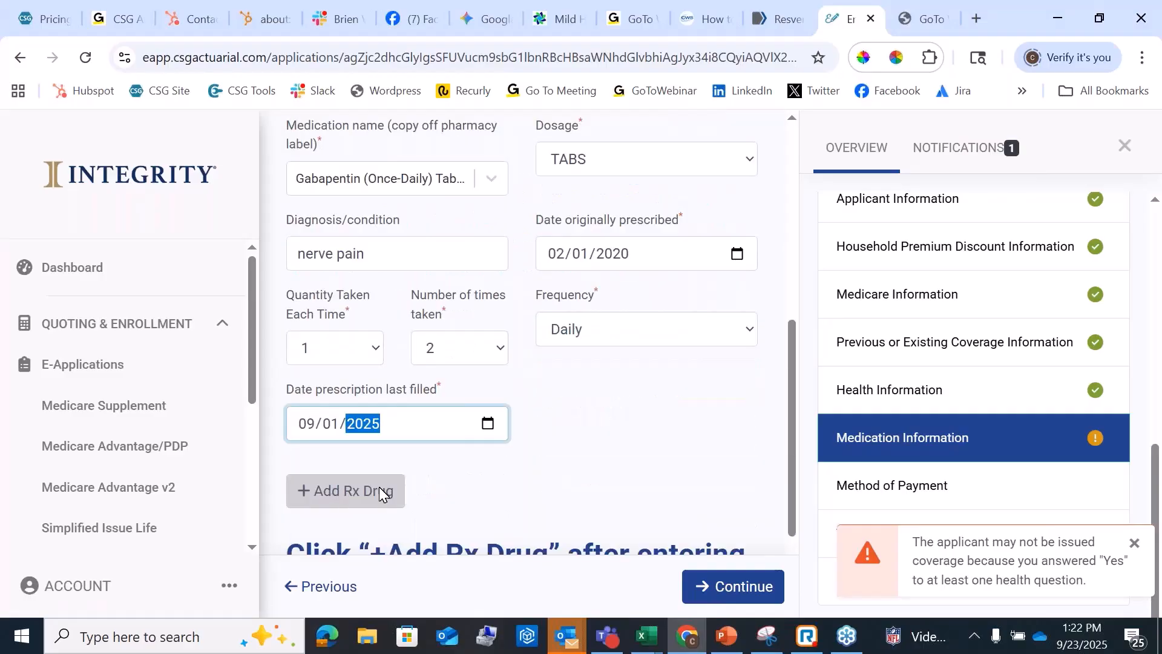
scroll(495, 488, down, 2)
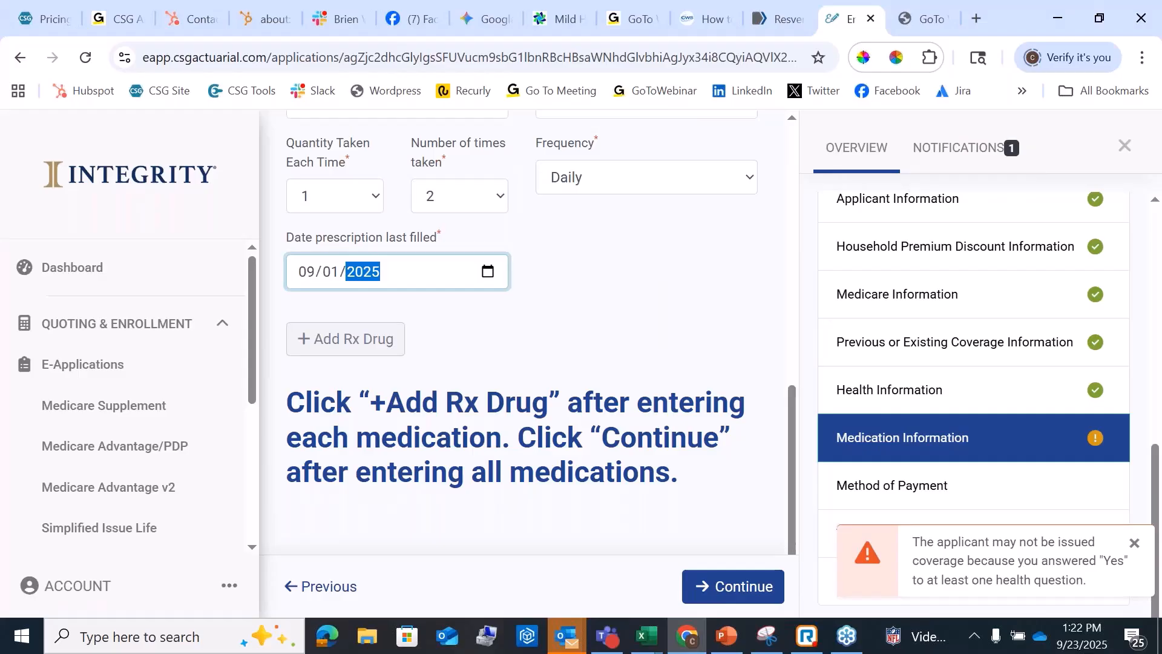
click(339, 337)
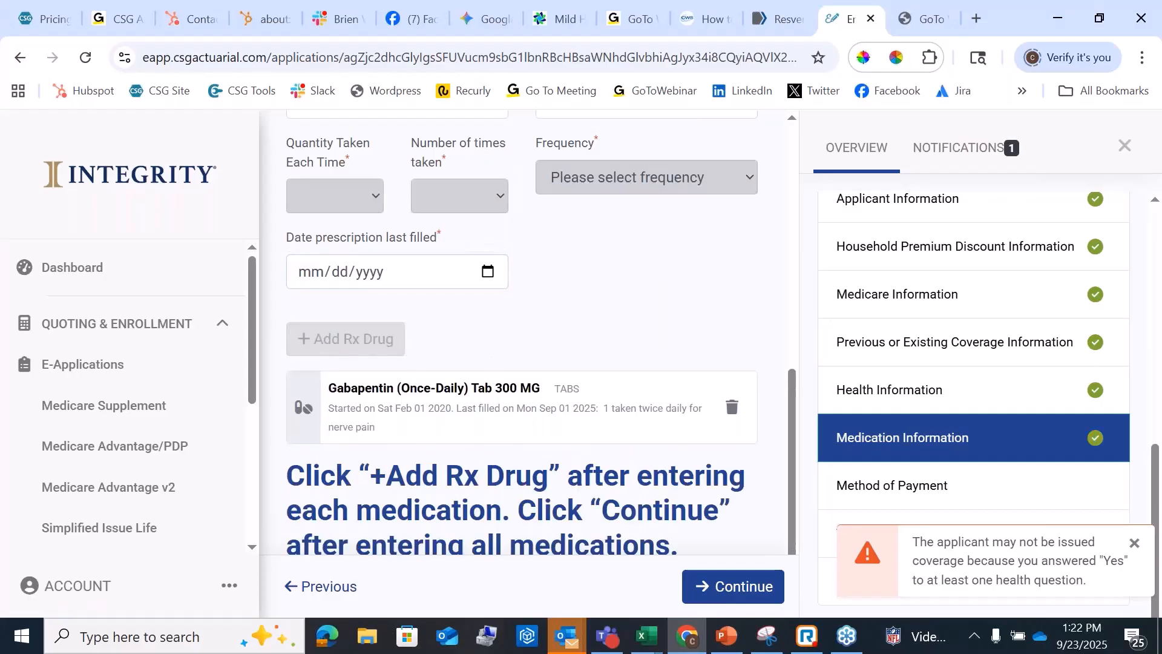
scroll(533, 427, down, 1)
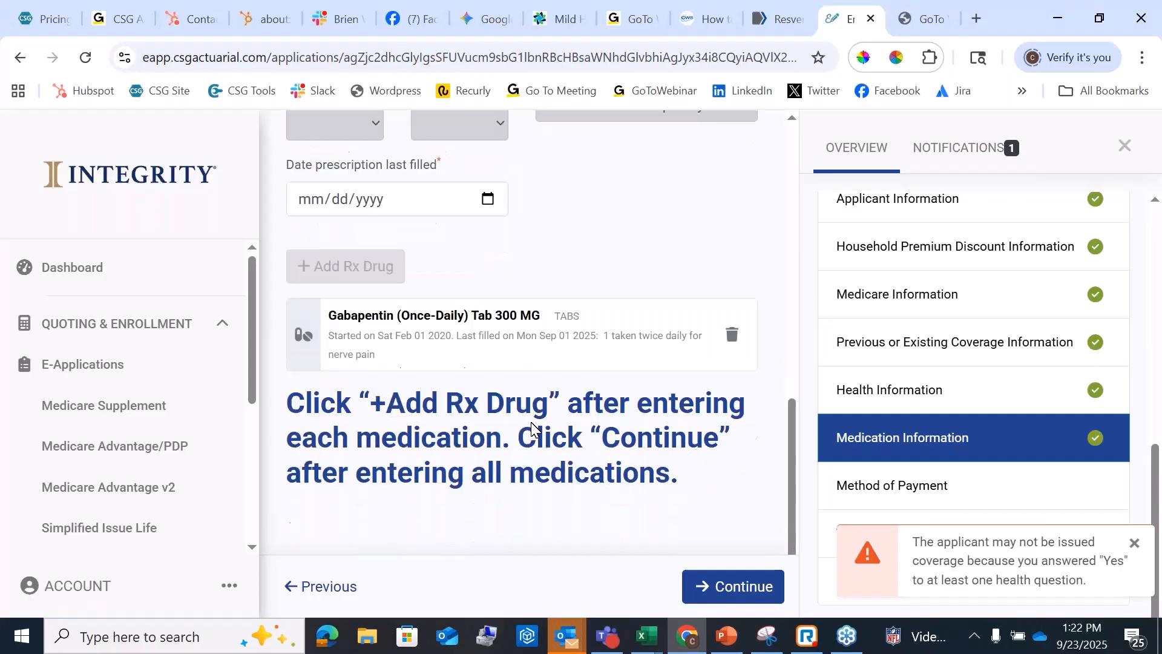
scroll(564, 307, up, 8)
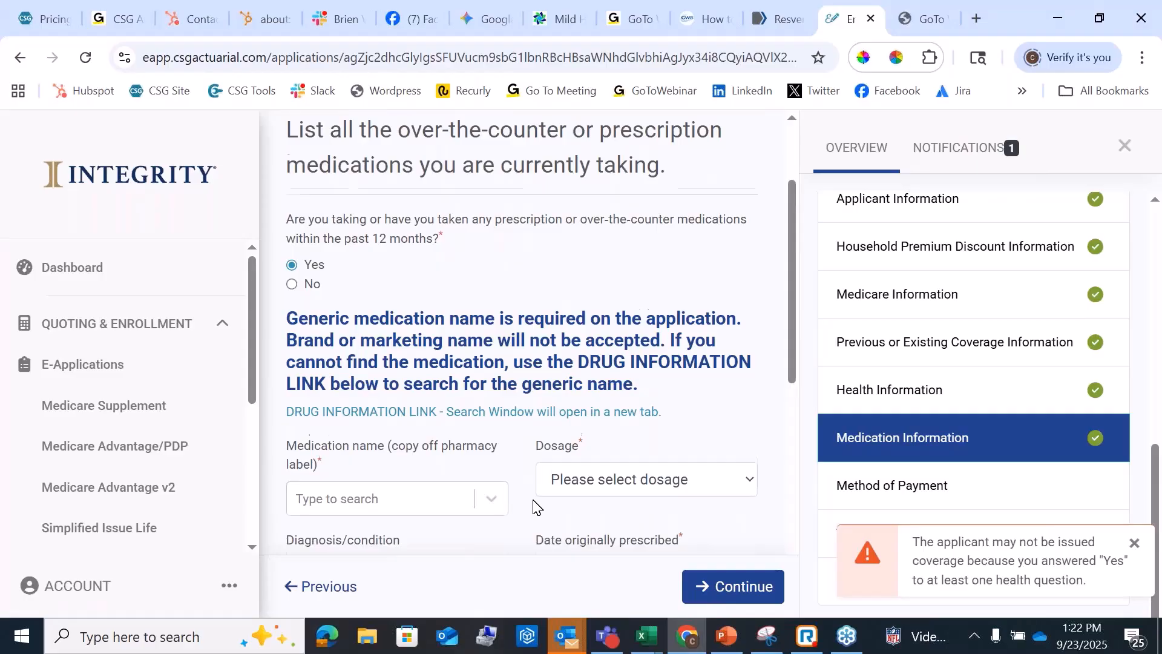
scroll(521, 508, down, 8)
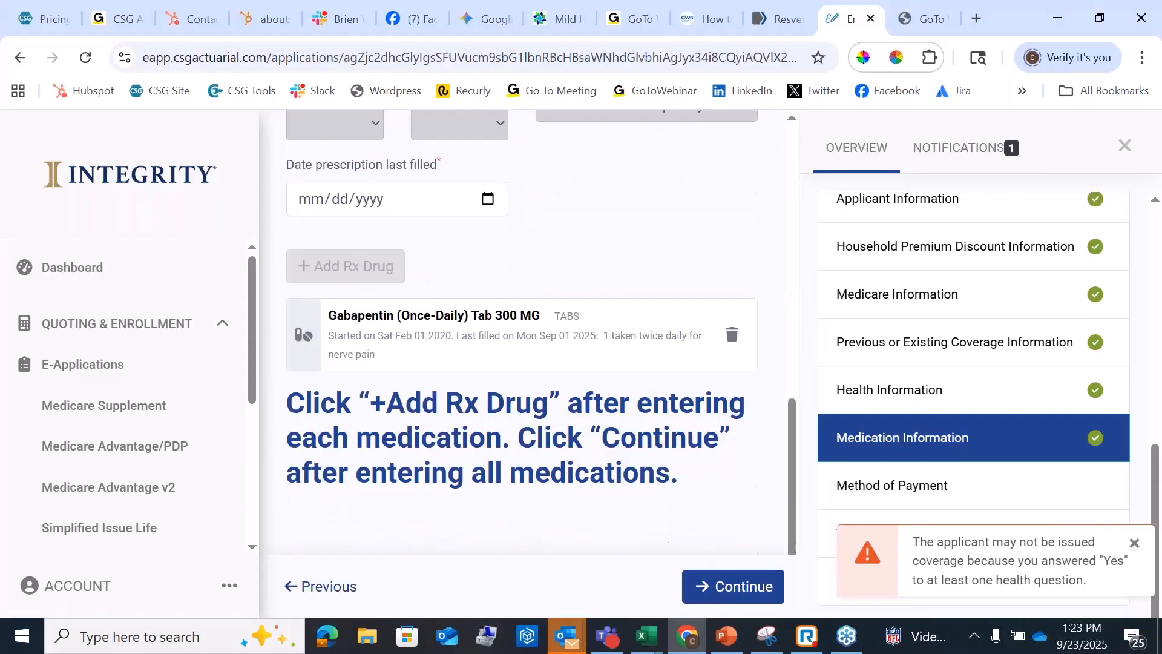
click(735, 592)
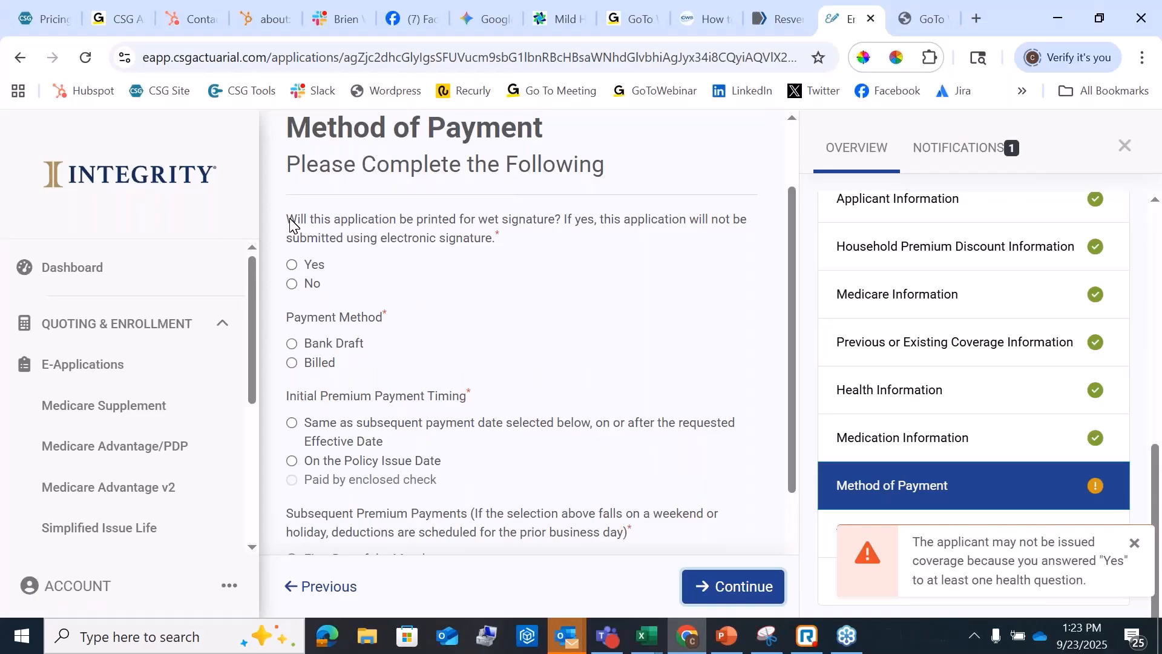
- Answer No to printing the application for wet signature, keeping electronic signature
drag(288, 221, 513, 253)
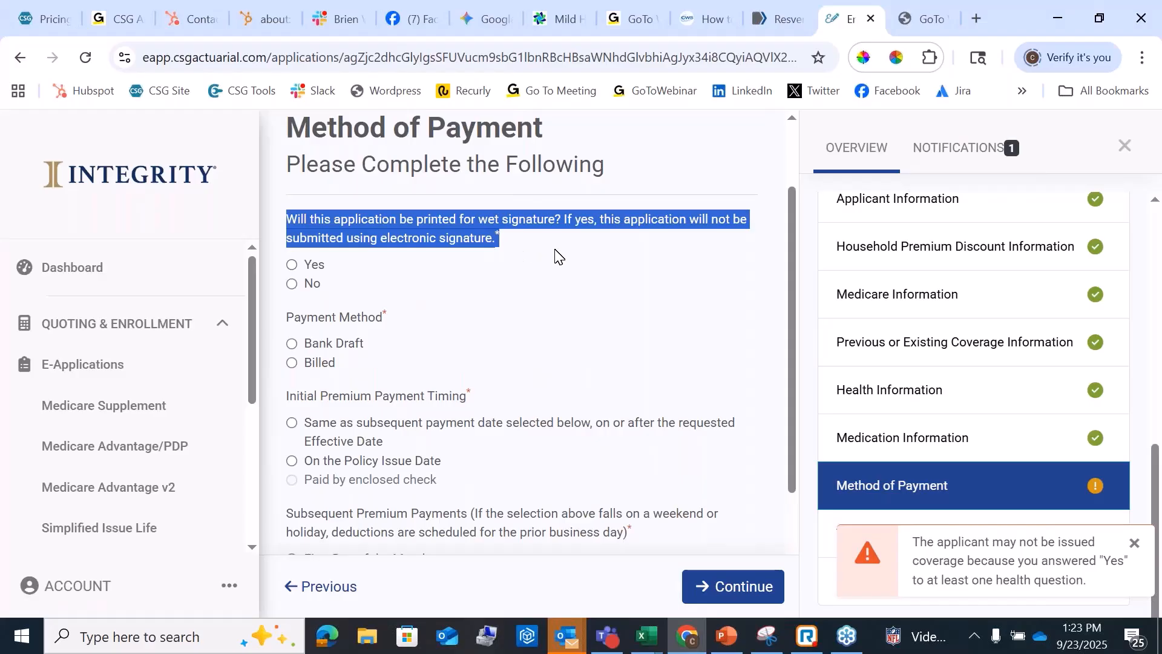
click(293, 284)
click(479, 307)
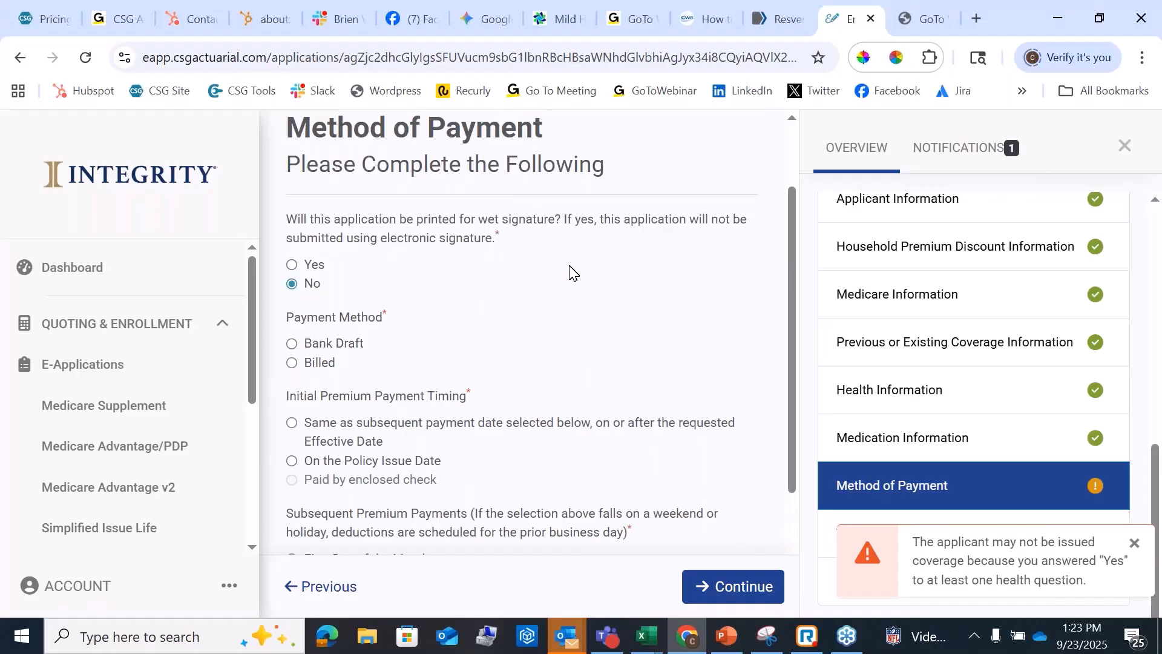
scroll(566, 270, down, 3)
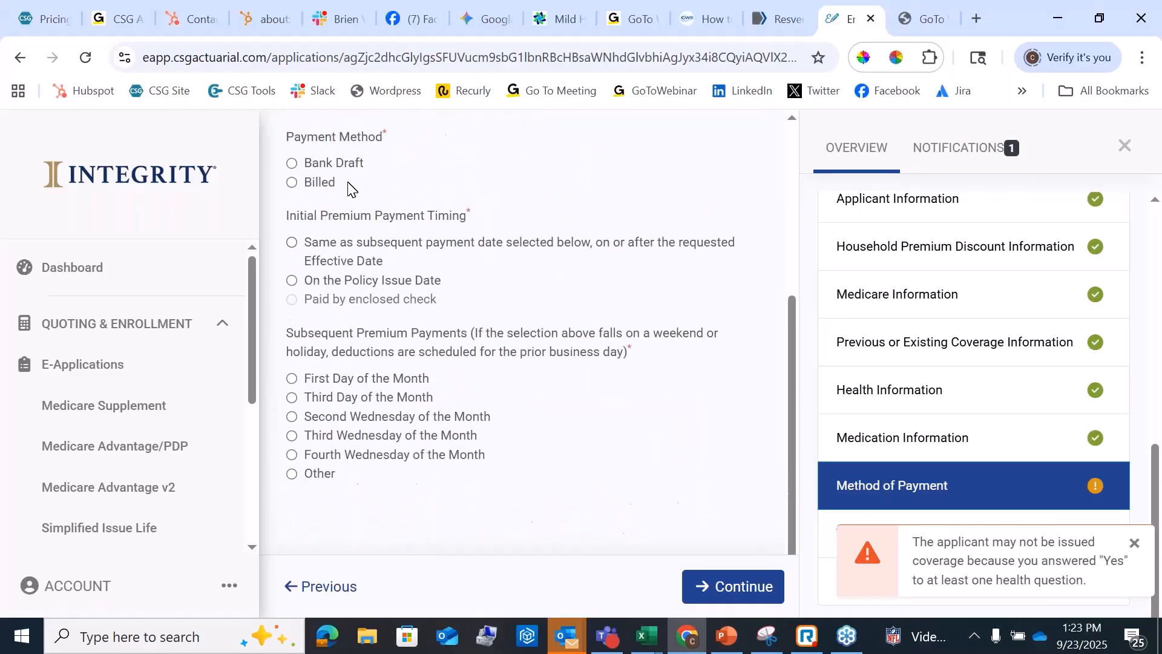
scroll(339, 187, up, 2)
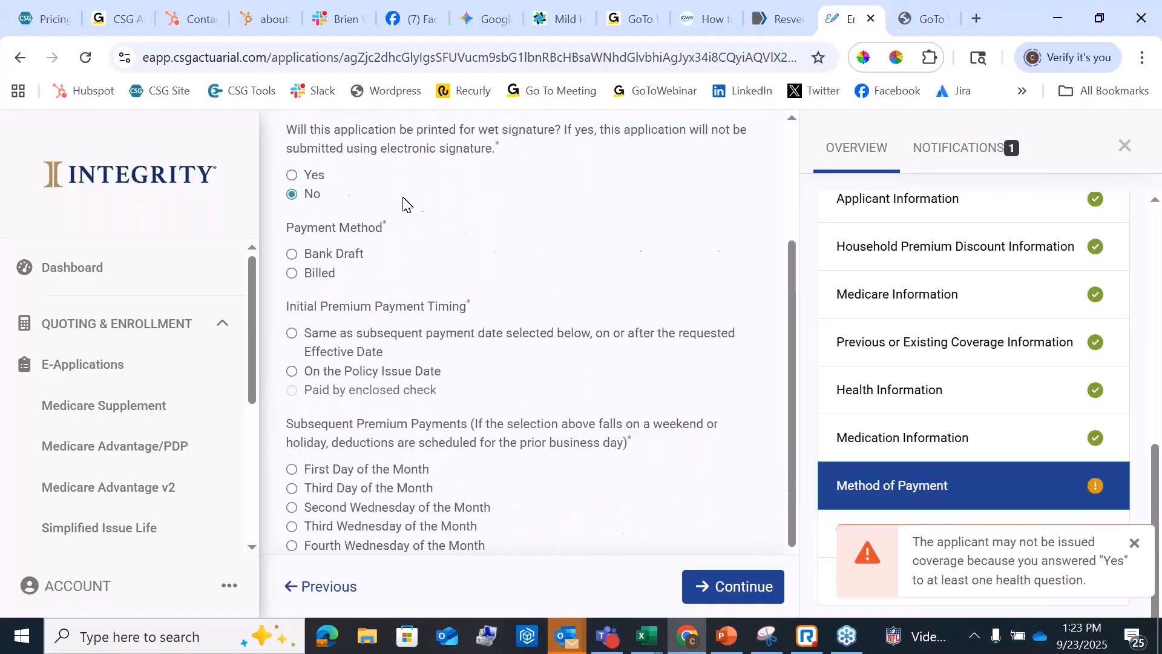
- Pay by monthly Bank Draft from checking, first premium on issue date, then the first of each month
click(293, 256)
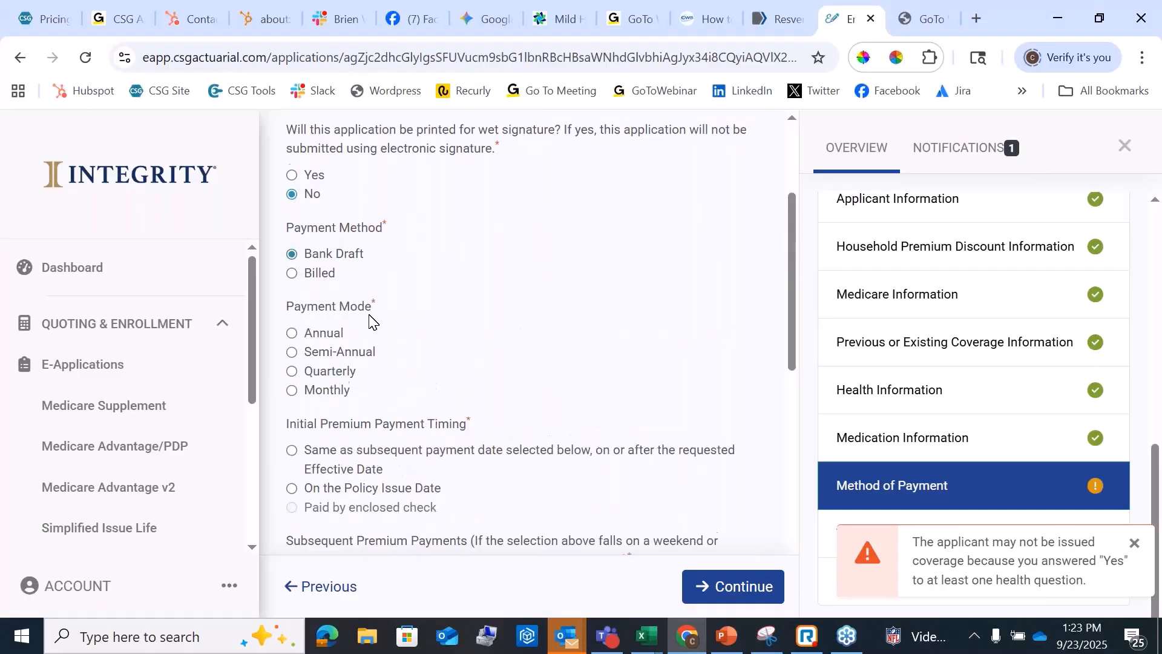
scroll(370, 321, down, 1)
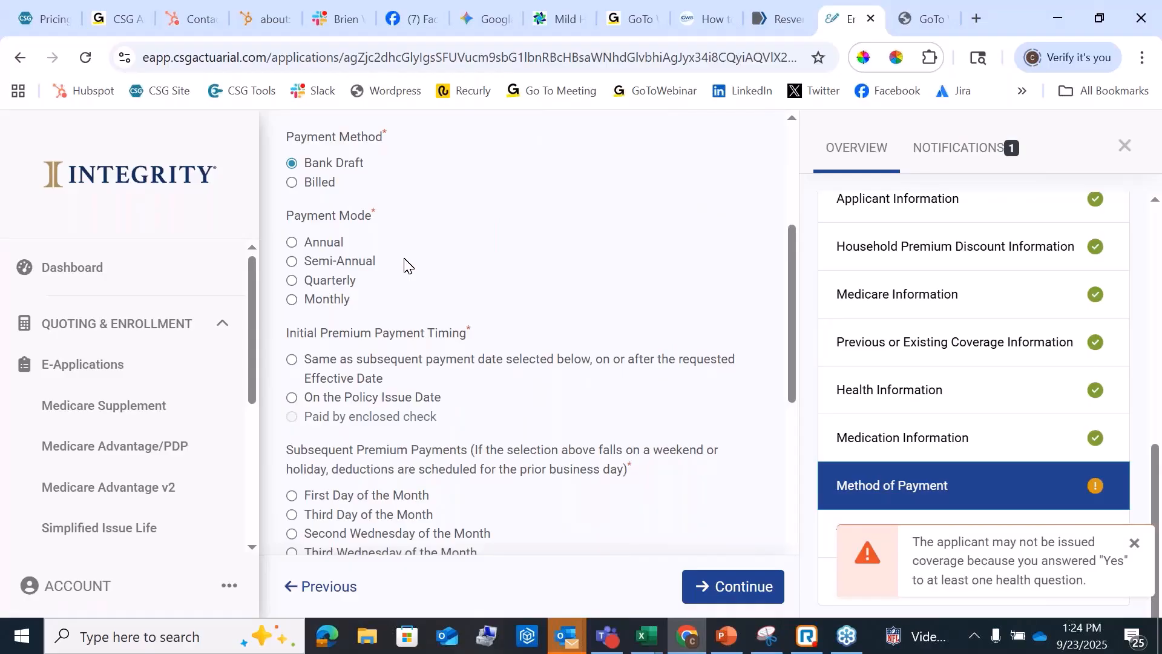
click(293, 300)
scroll(454, 312, down, 2)
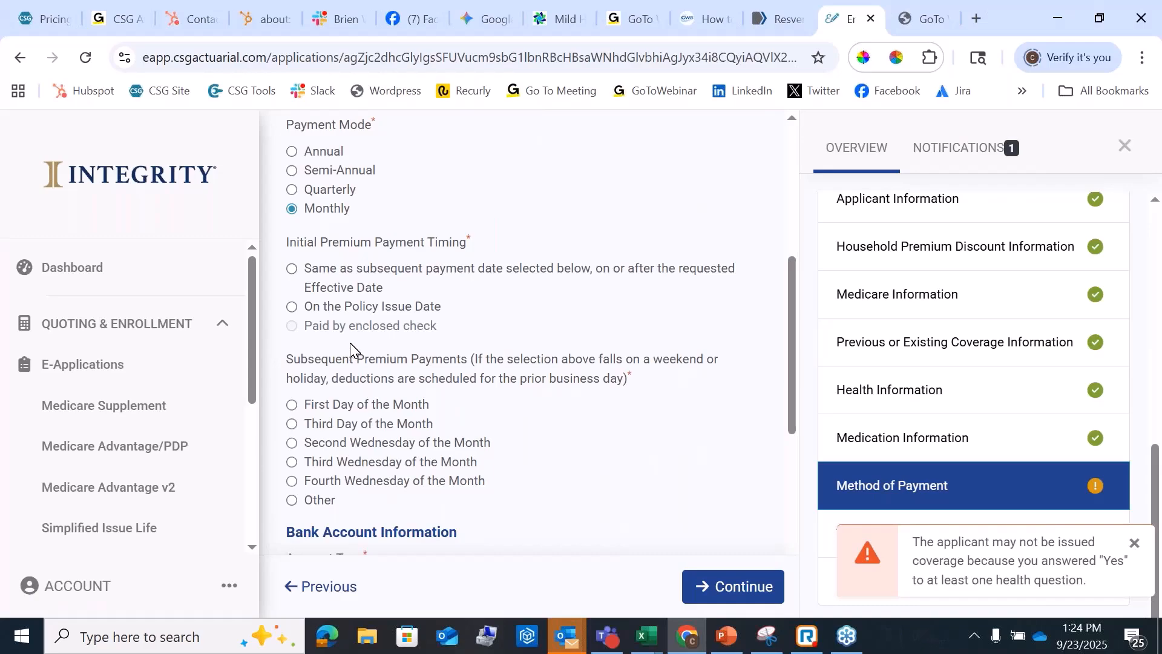
click(292, 307)
click(293, 405)
scroll(606, 463, down, 2)
scroll(605, 463, down, 2)
click(292, 312)
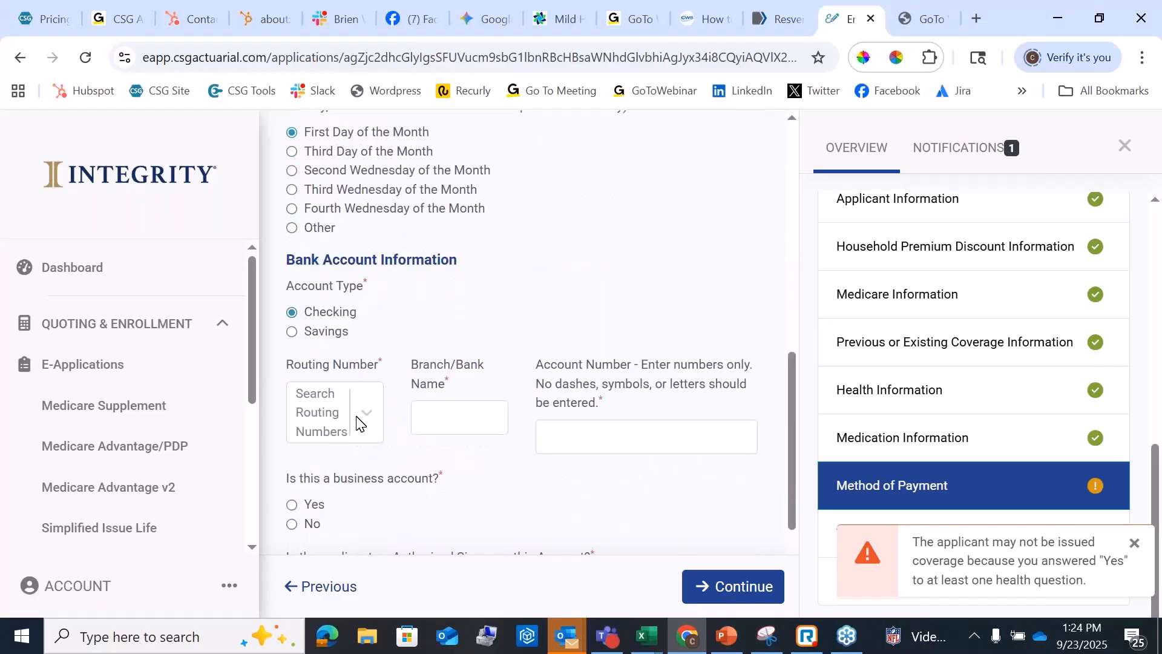
- Look up and select the PNC BANK routing number
click(316, 423)
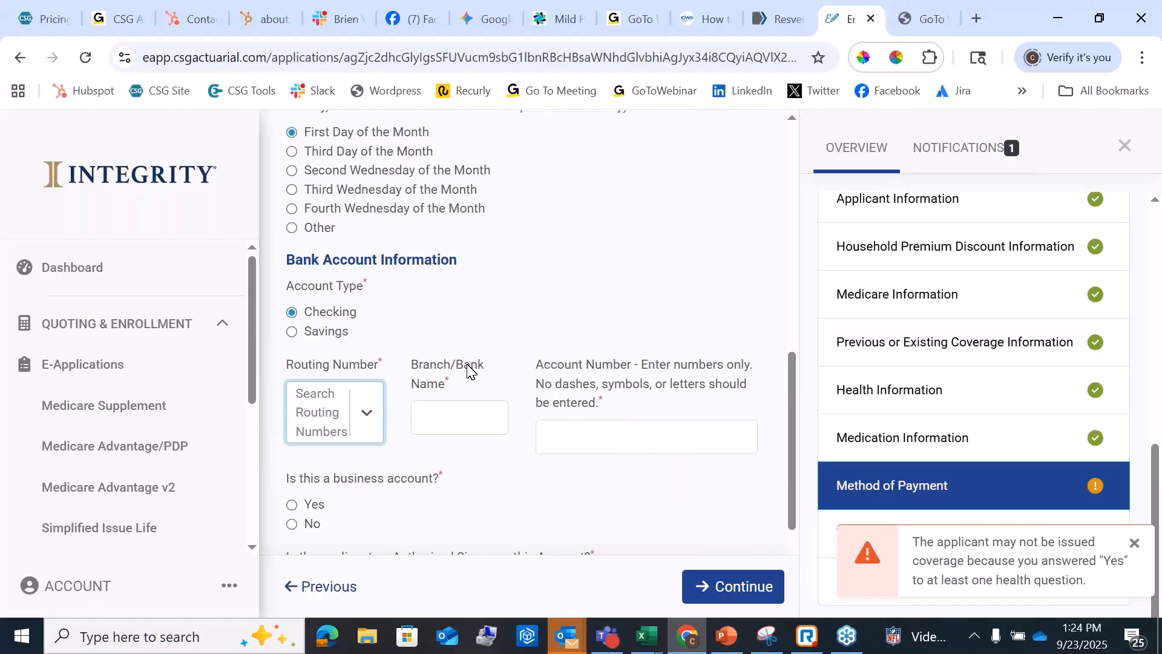
text(09)
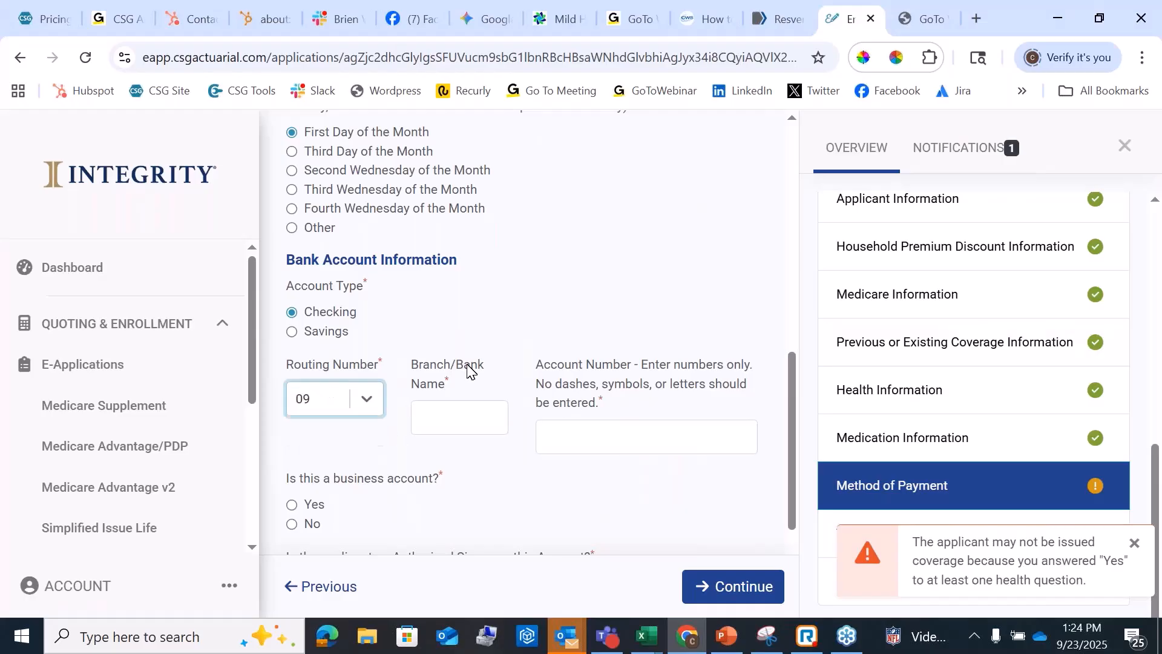
text(8)
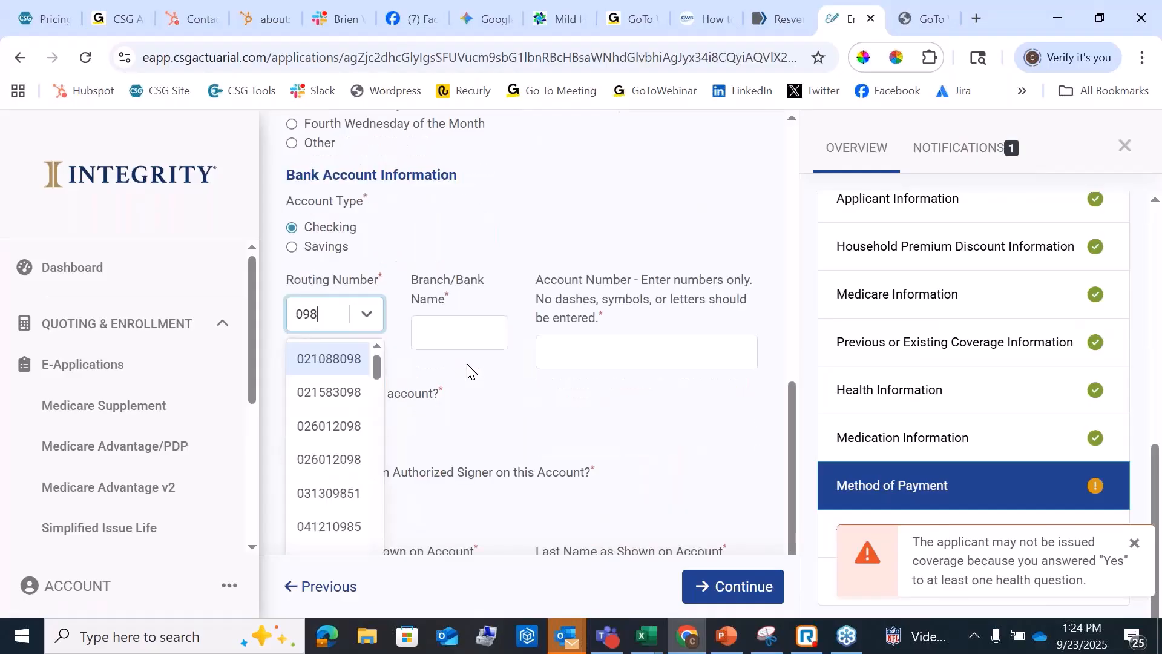
click(1125, 146)
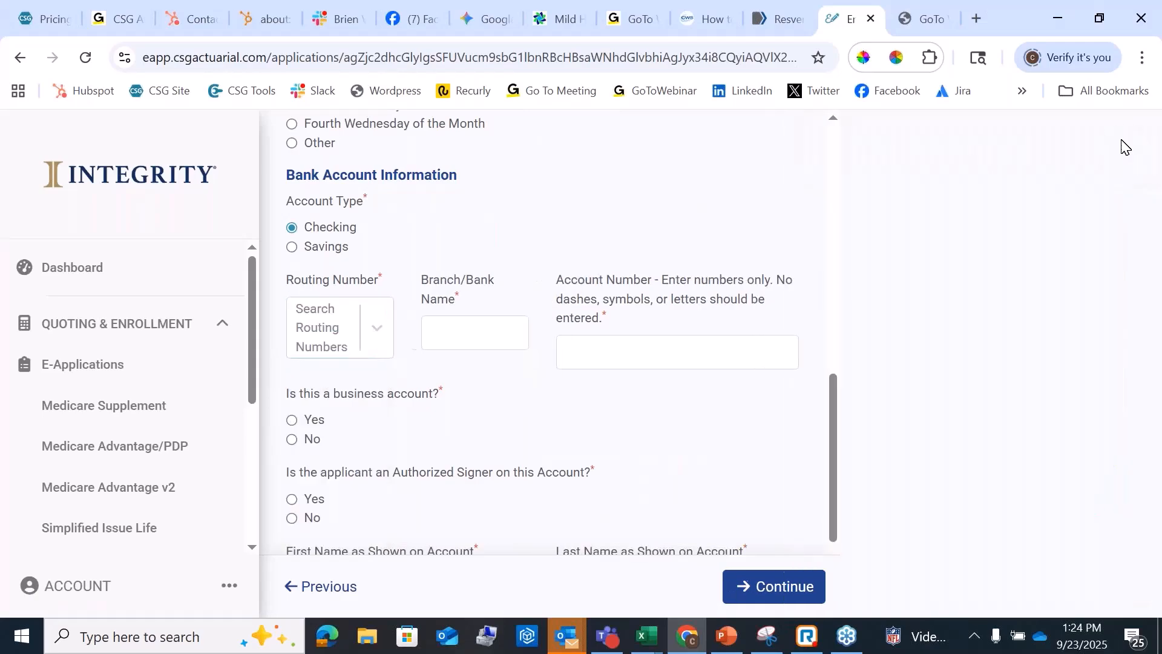
click(357, 262)
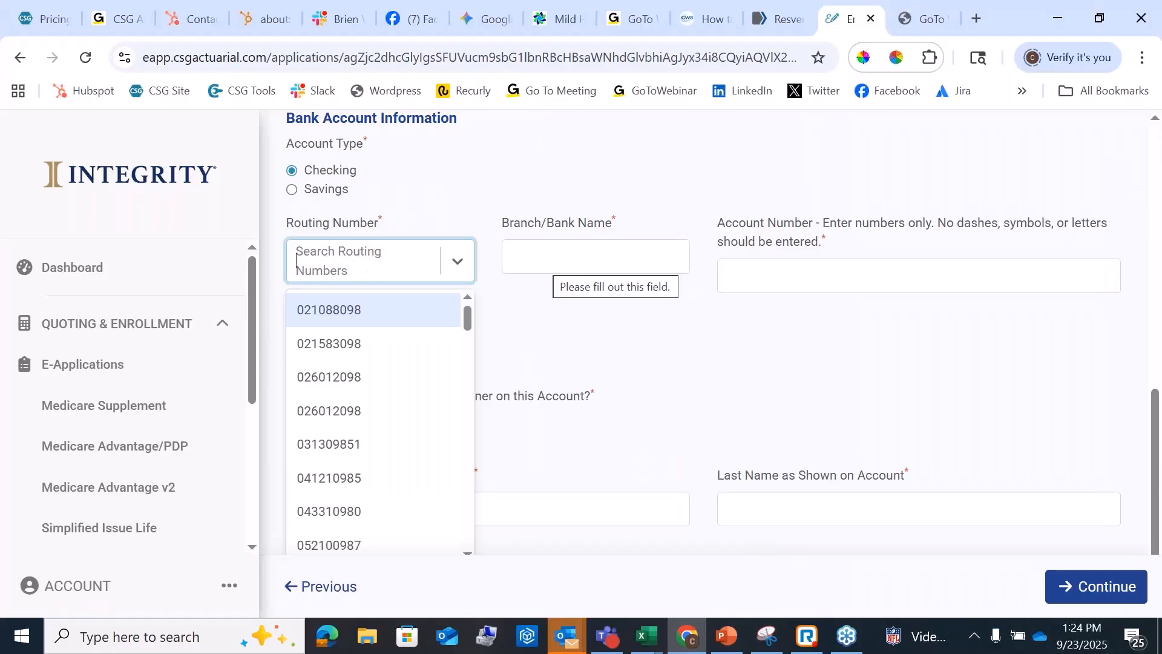
text(02)
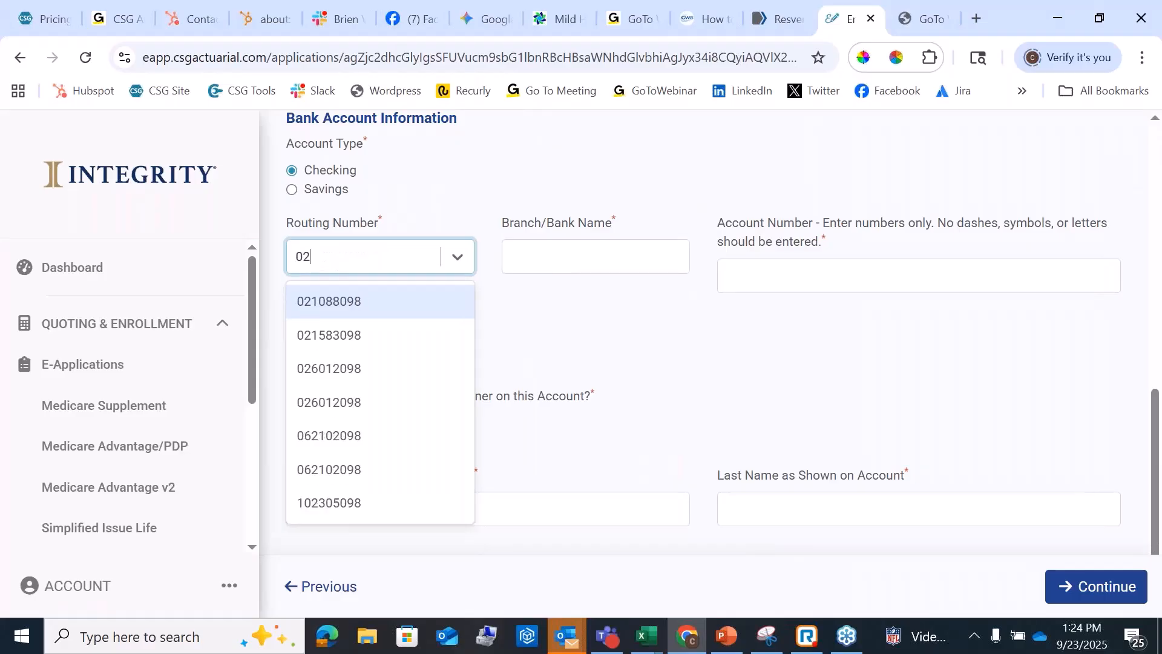
text(1)
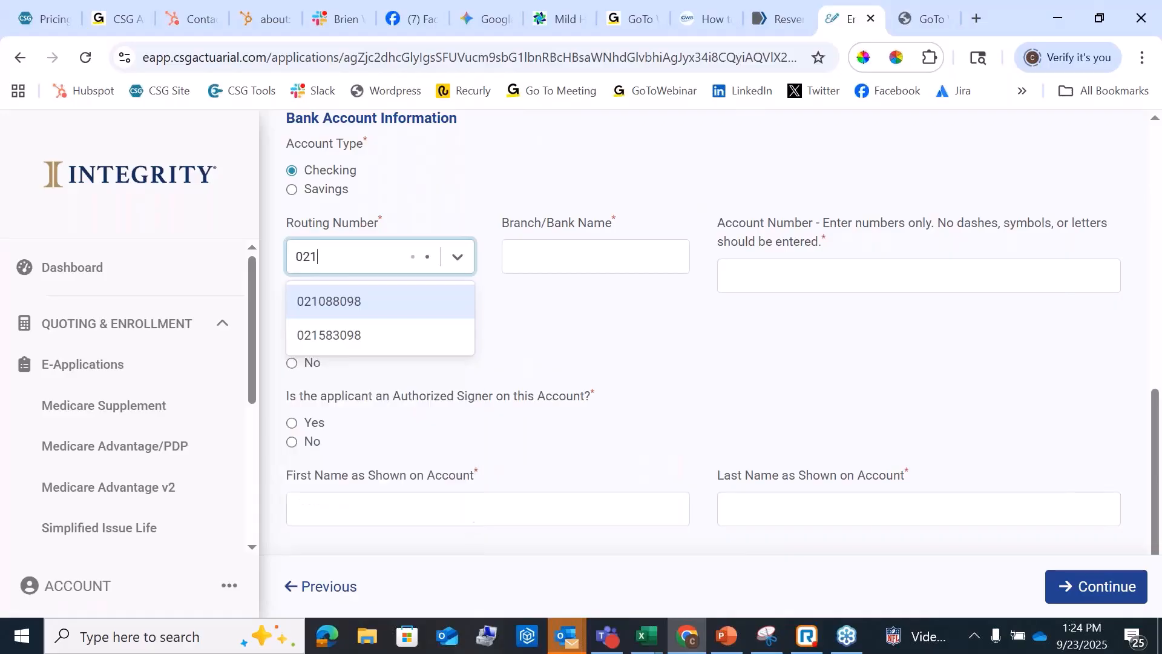
text(9)
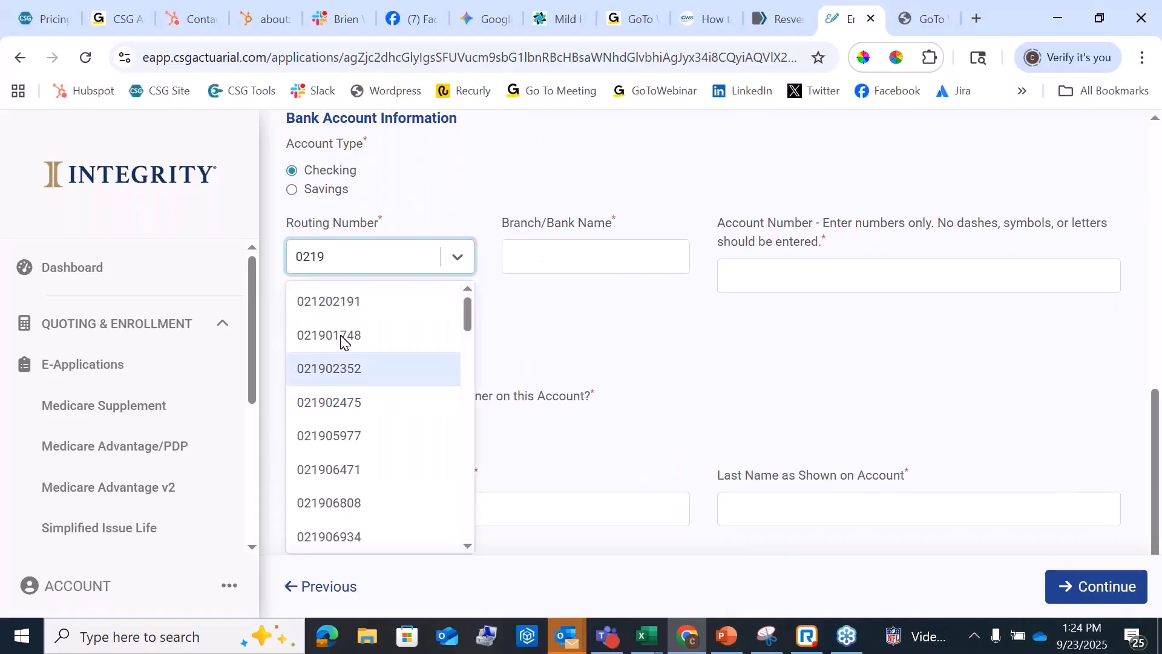
click(303, 302)
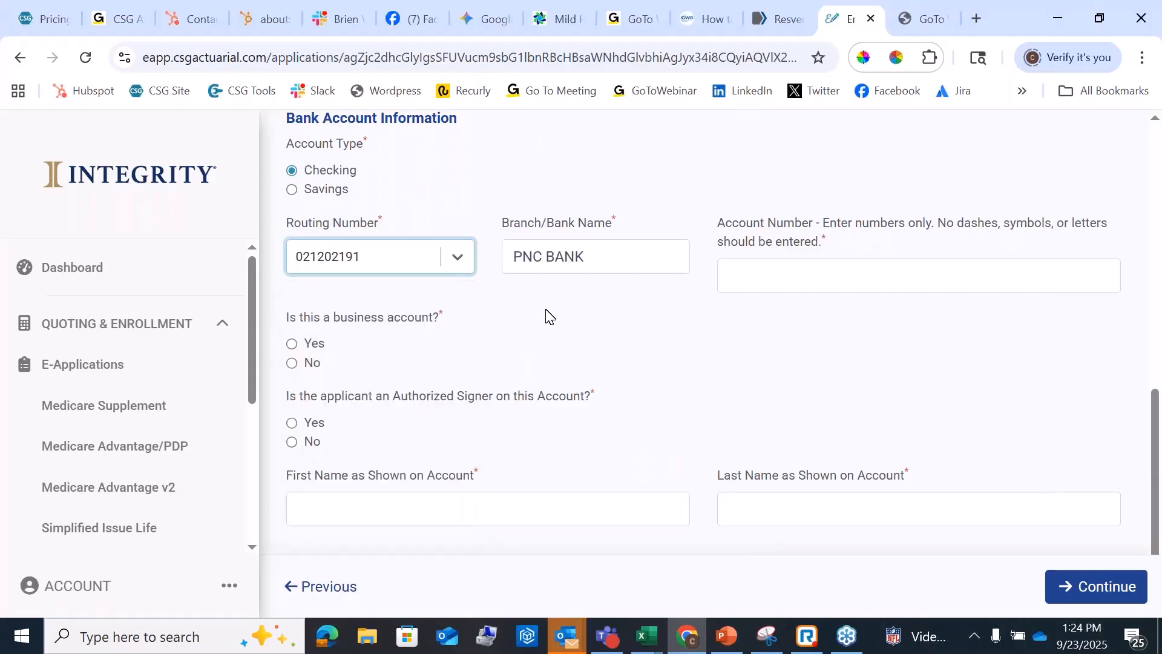
- Enter the bank account number, mark it non-business, and confirm the applicant is an authorized signer
click(759, 277)
text(123456)
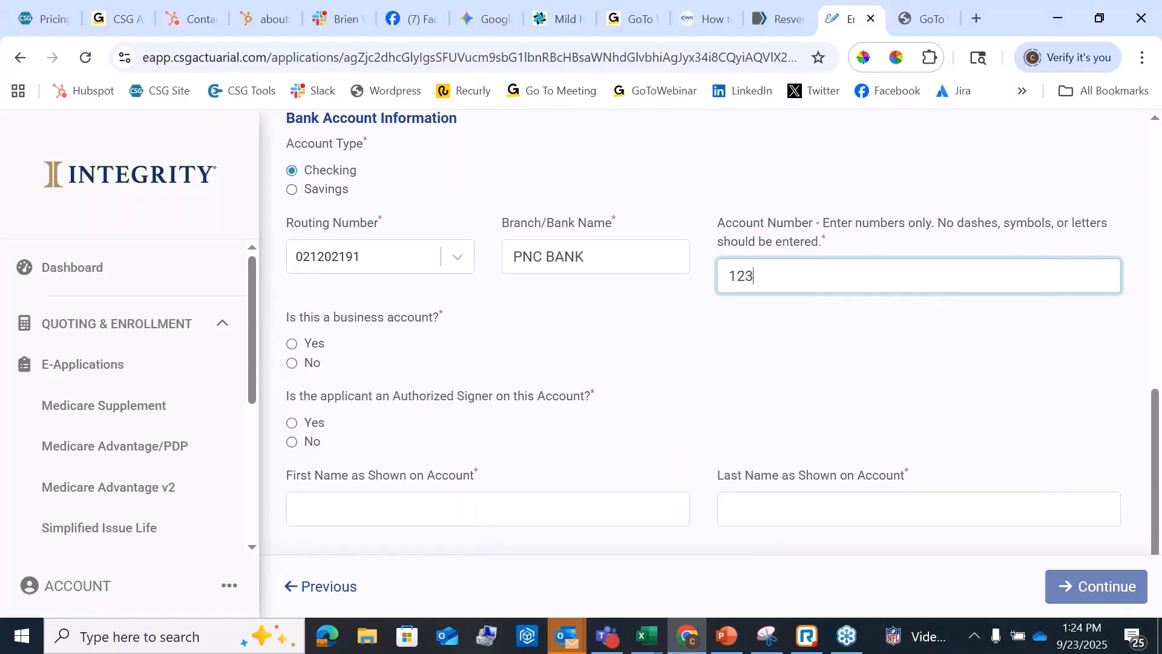
click(293, 364)
click(293, 364)
scroll(387, 371, down, 1)
click(318, 366)
- Fill in the account holder's first and last name and continue to the producer section
click(368, 460)
text(Susan)
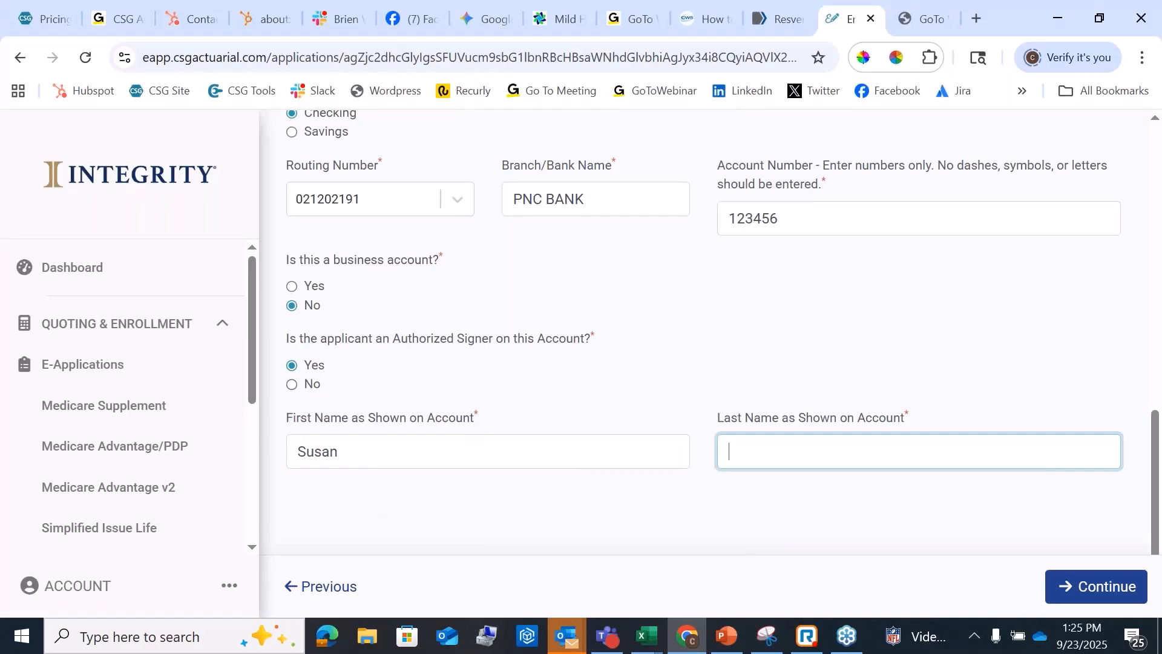
click(860, 452)
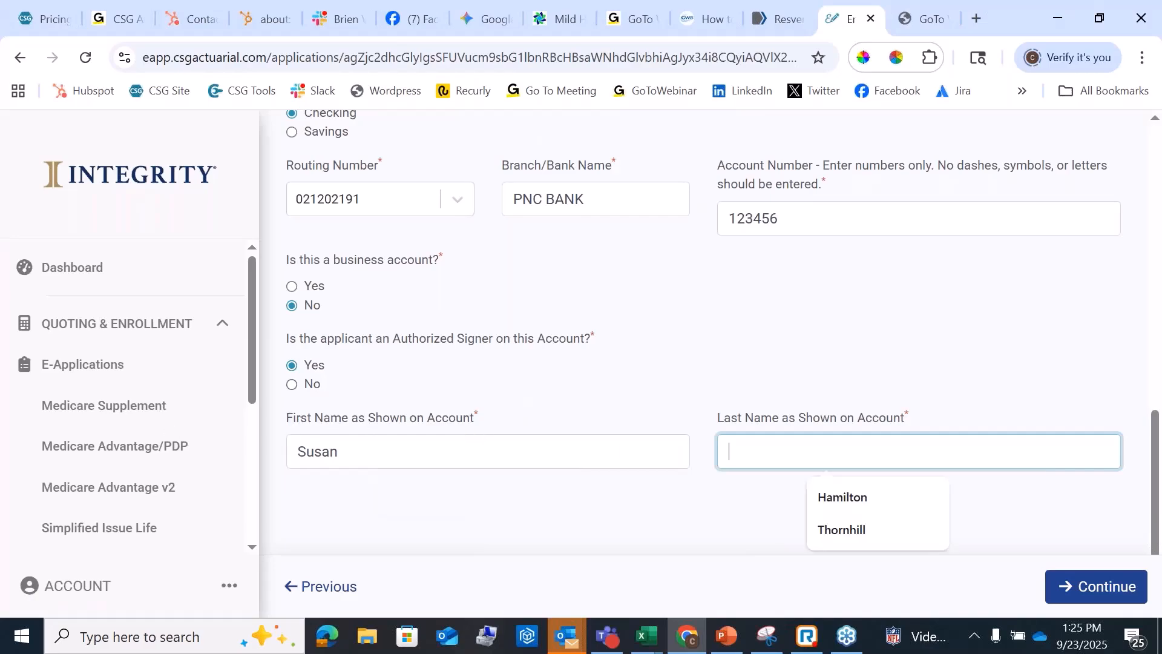
text(Smith)
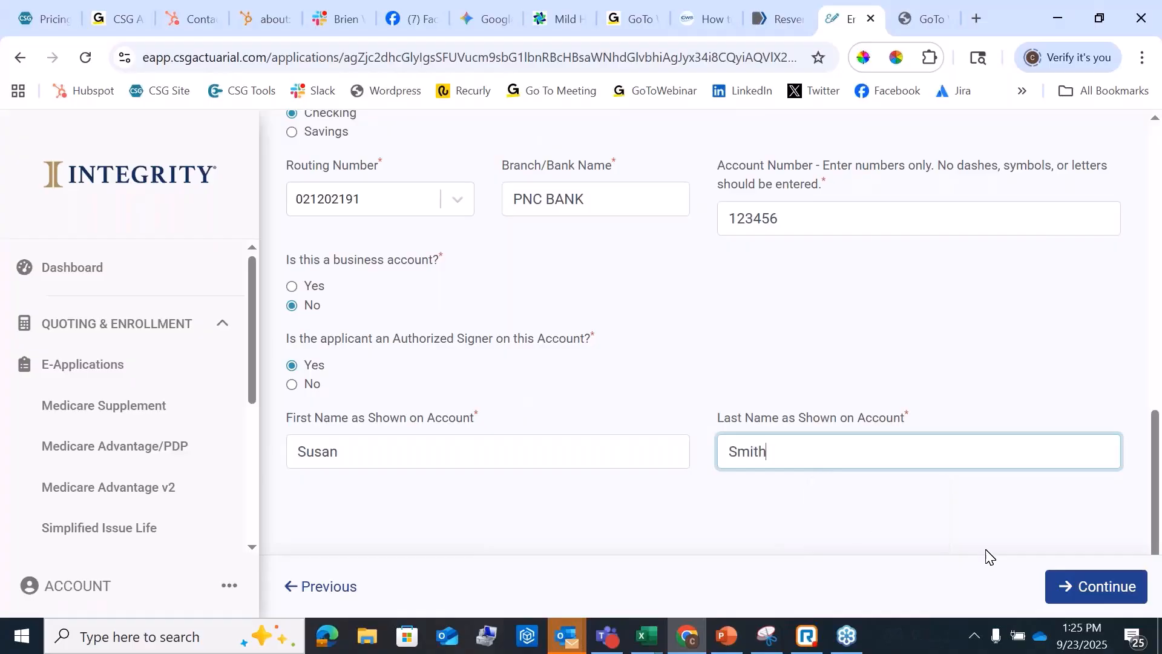
click(1079, 588)
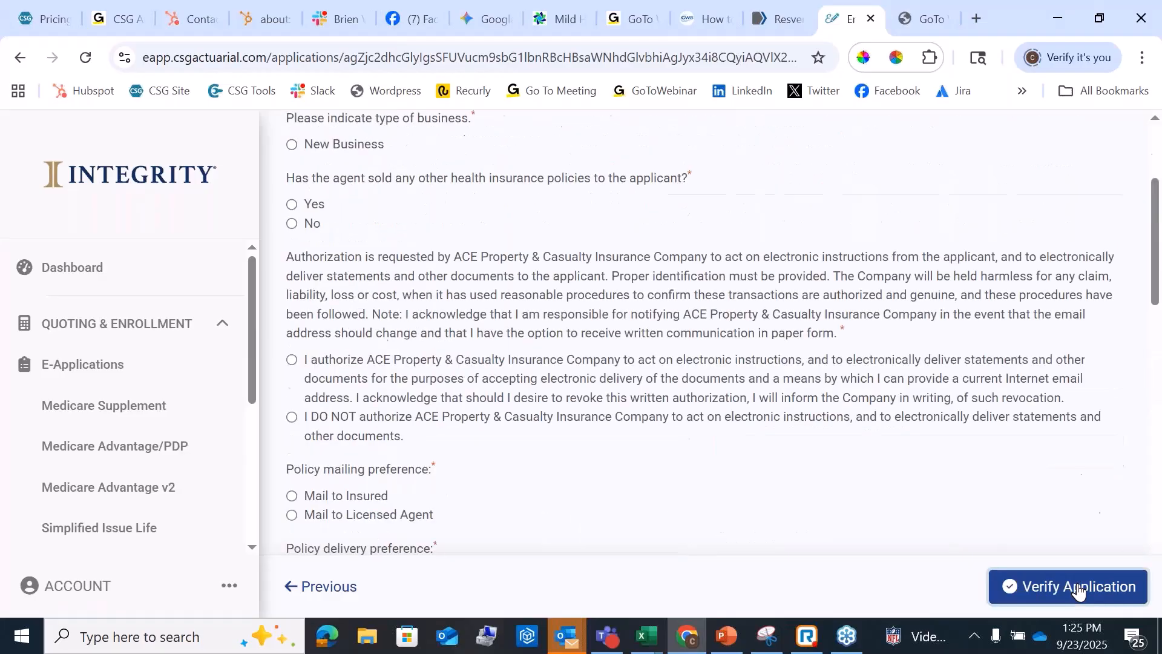
- Open the application overview side panel and dismiss the health-answer coverage warning
scroll(1158, 159, up, 2)
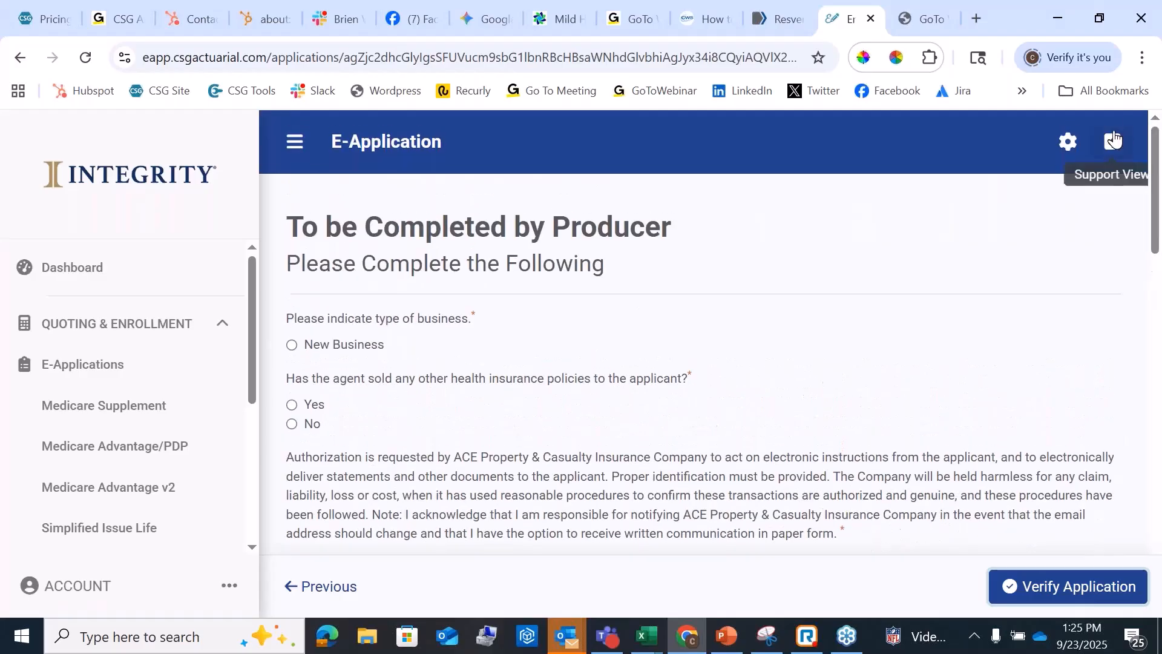
click(1113, 143)
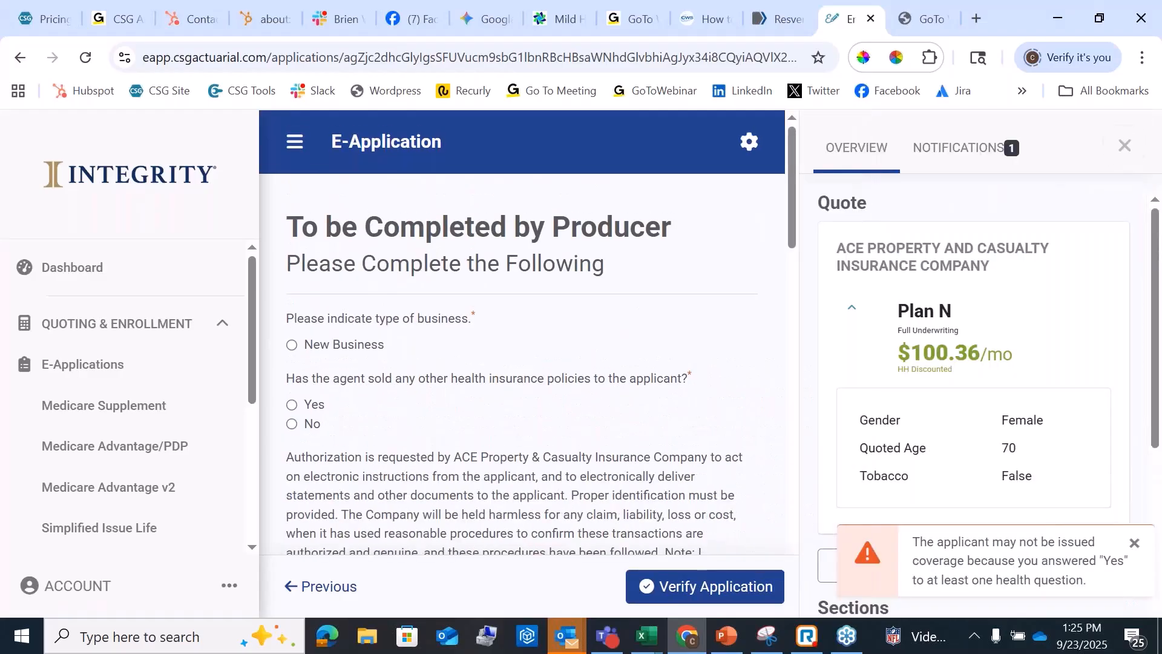
scroll(890, 348, down, 8)
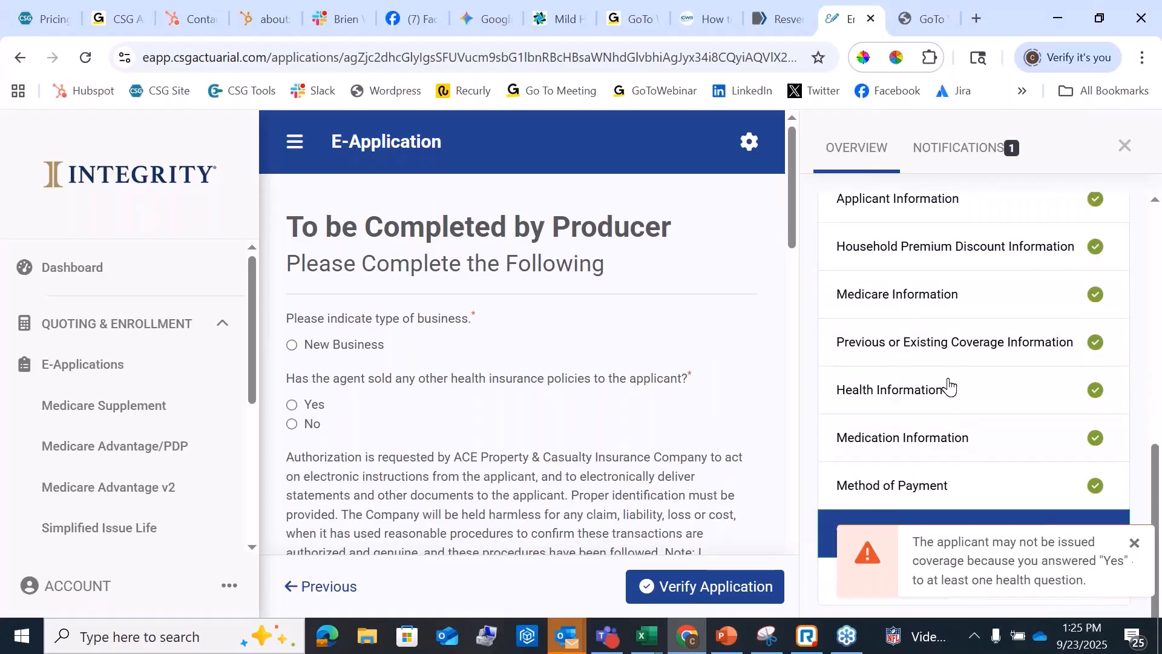
click(1134, 543)
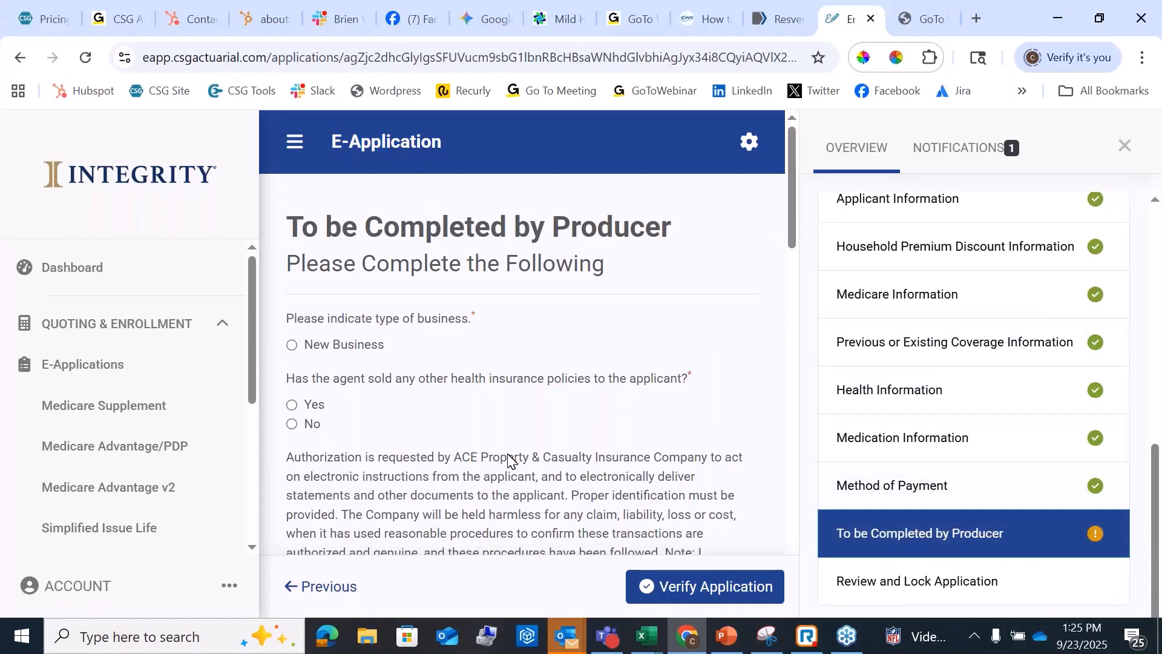
- Mark the application as New Business and answer No to the agent selling other health policies
click(292, 345)
scroll(297, 321, down, 1)
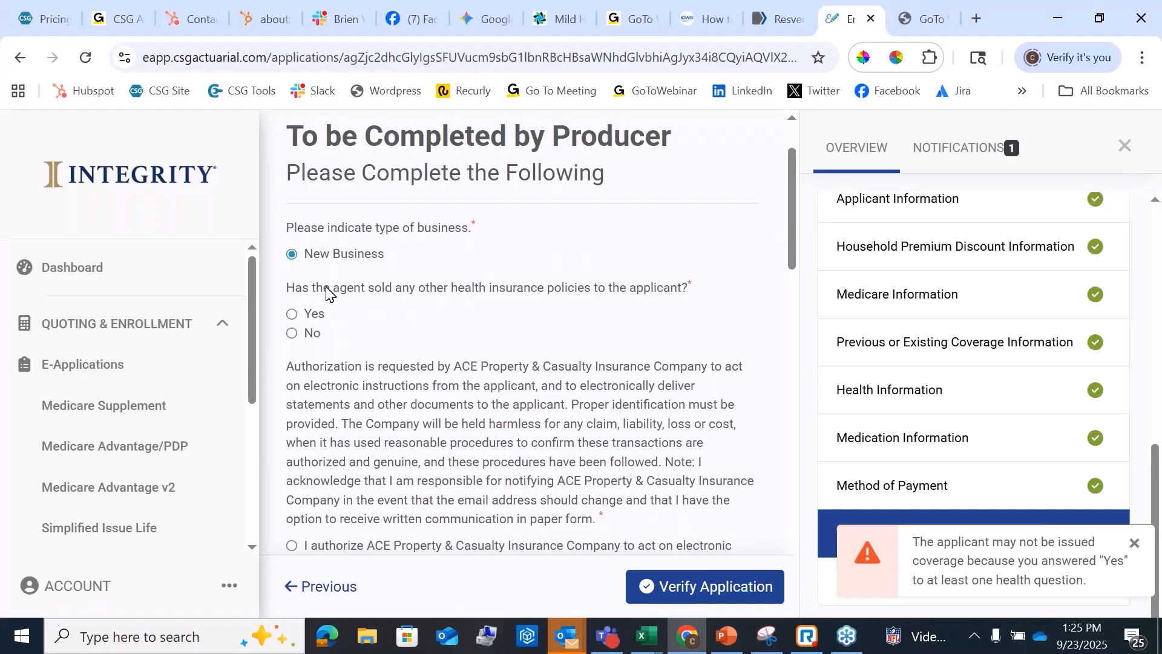
click(293, 314)
scroll(407, 357, down, 8)
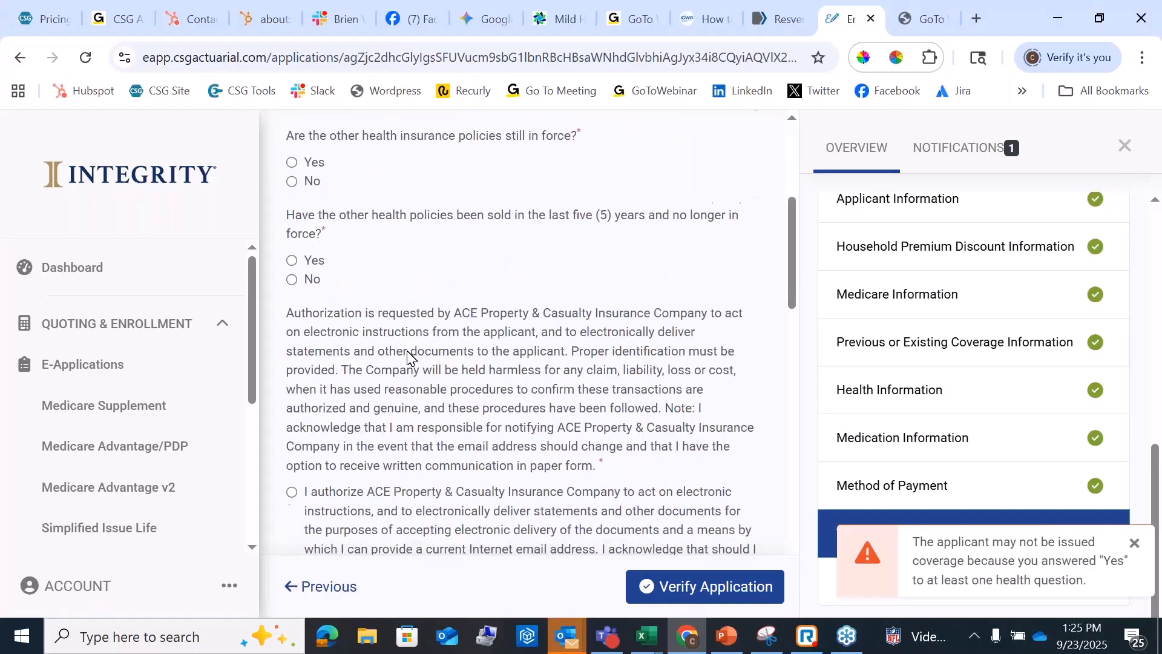
scroll(406, 357, down, 3)
scroll(406, 356, up, 9)
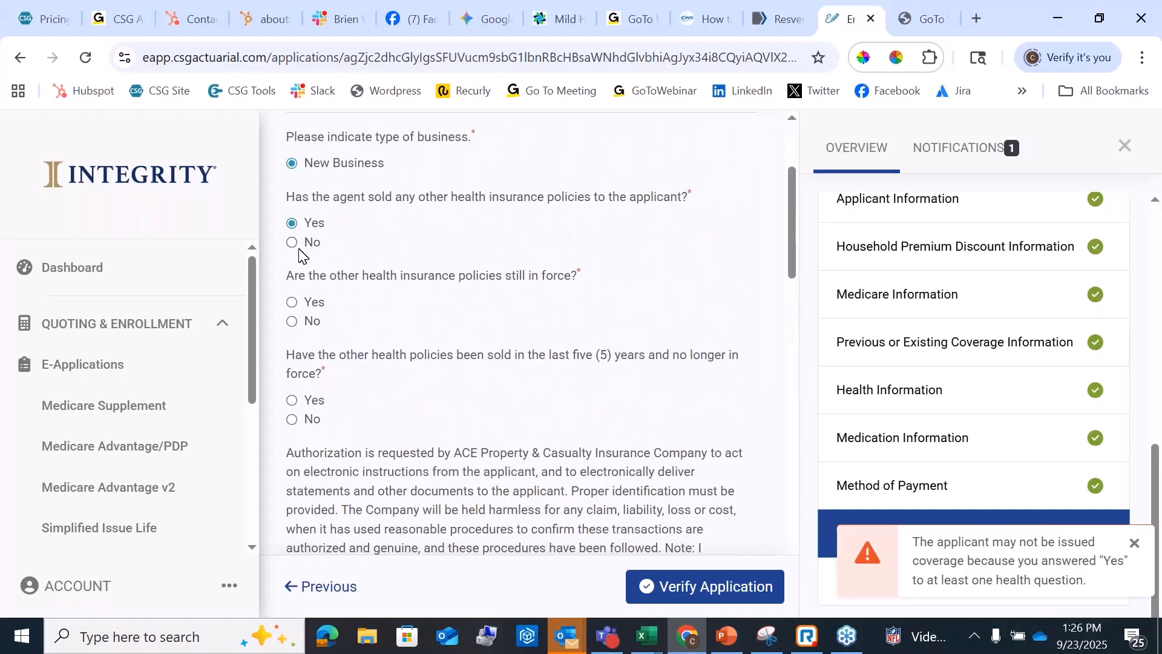
click(291, 242)
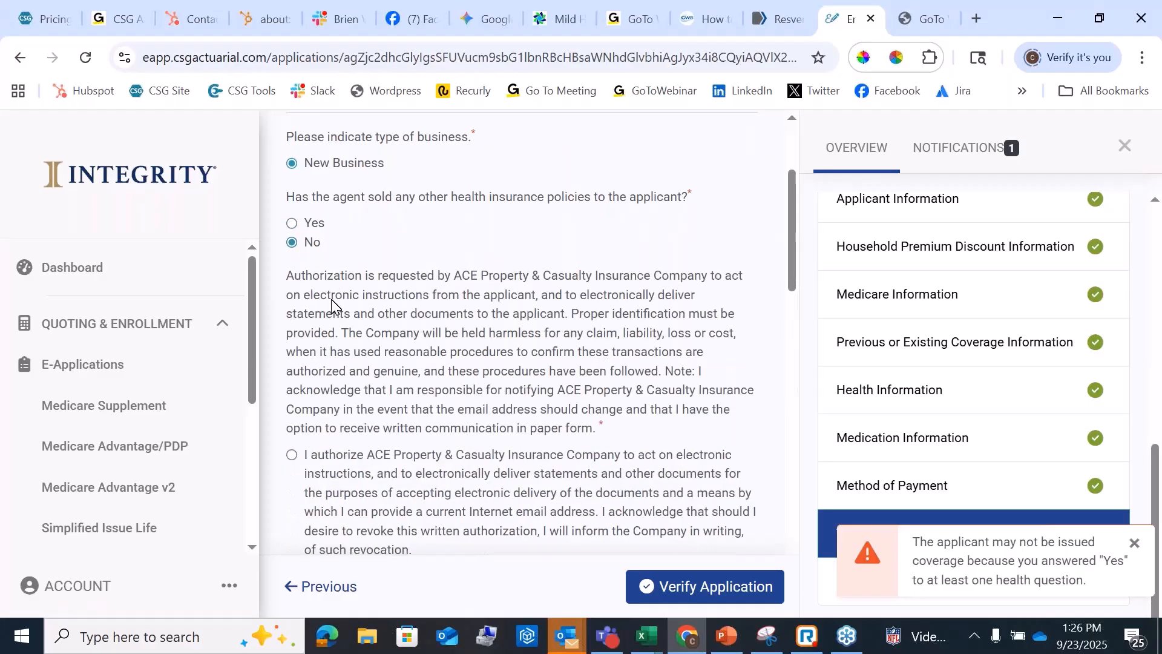
scroll(339, 307, down, 3)
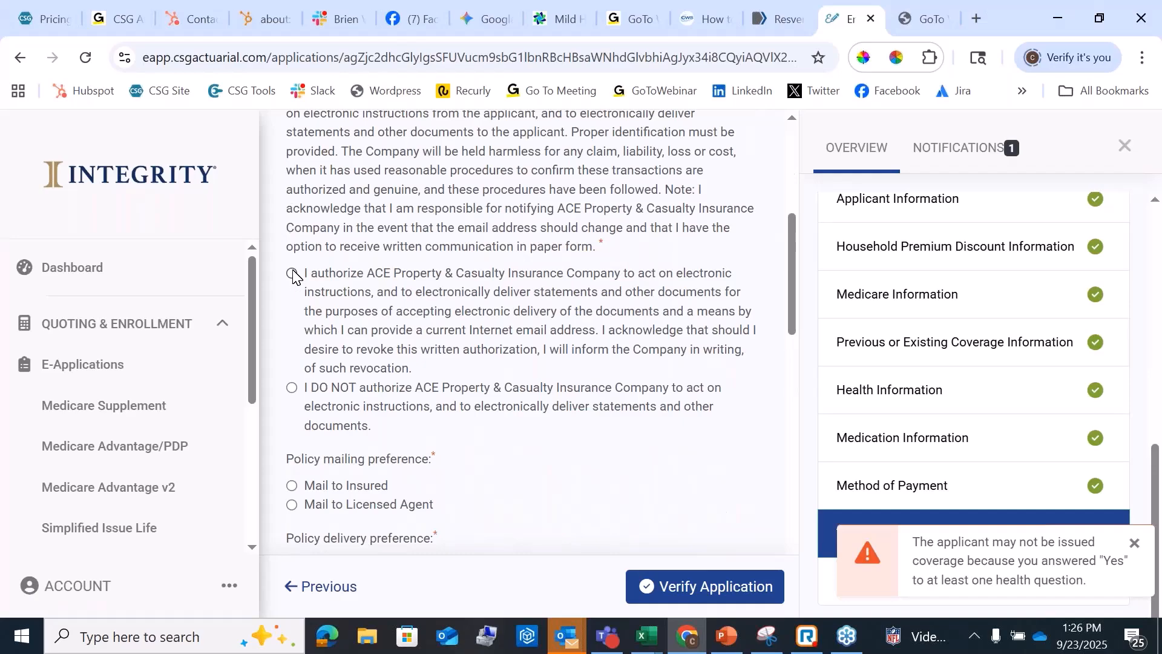
scroll(383, 248, up, 1)
scroll(383, 248, up, 1)
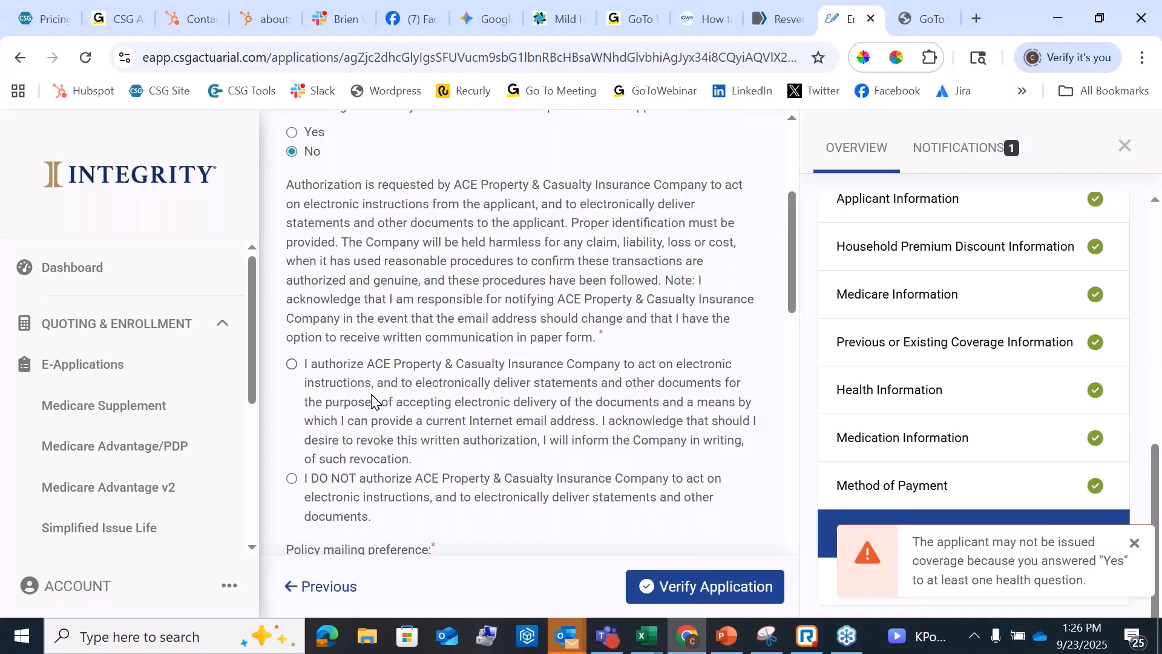
scroll(680, 371, down, 12)
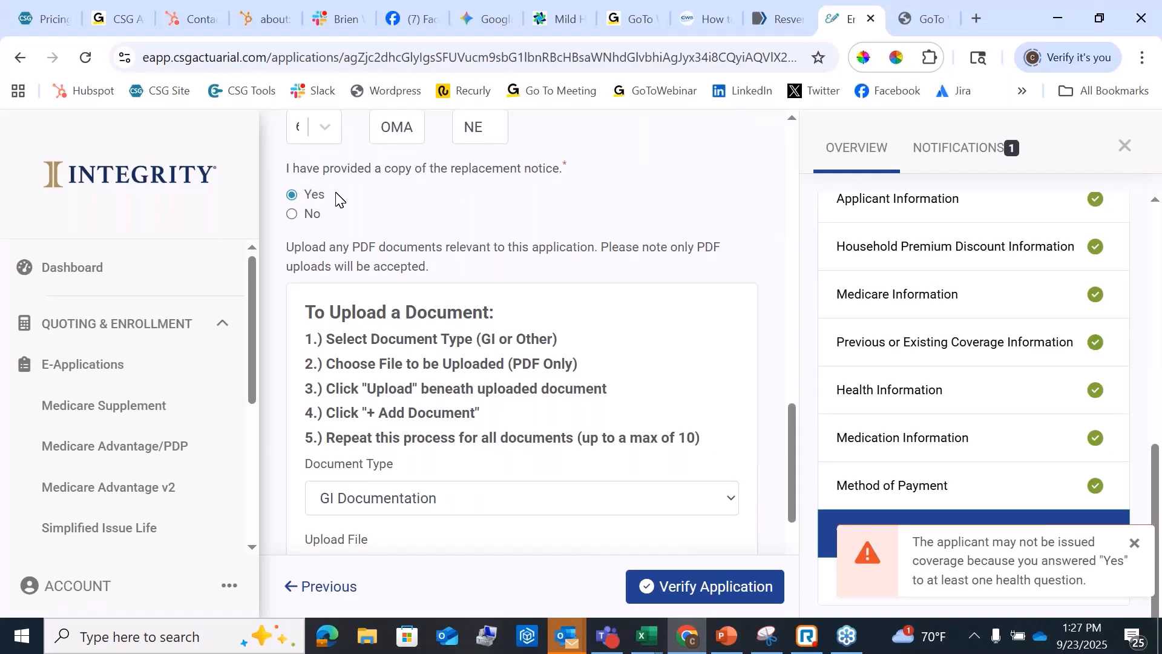
scroll(389, 207, down, 1)
scroll(388, 208, down, 3)
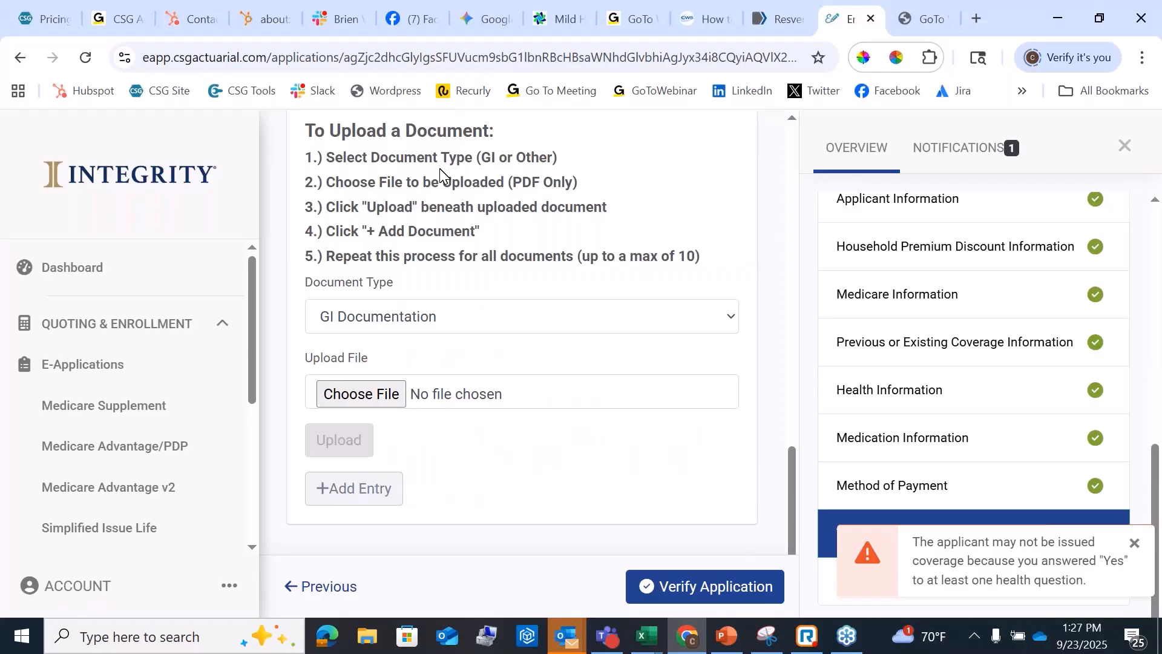
scroll(440, 175, up, 2)
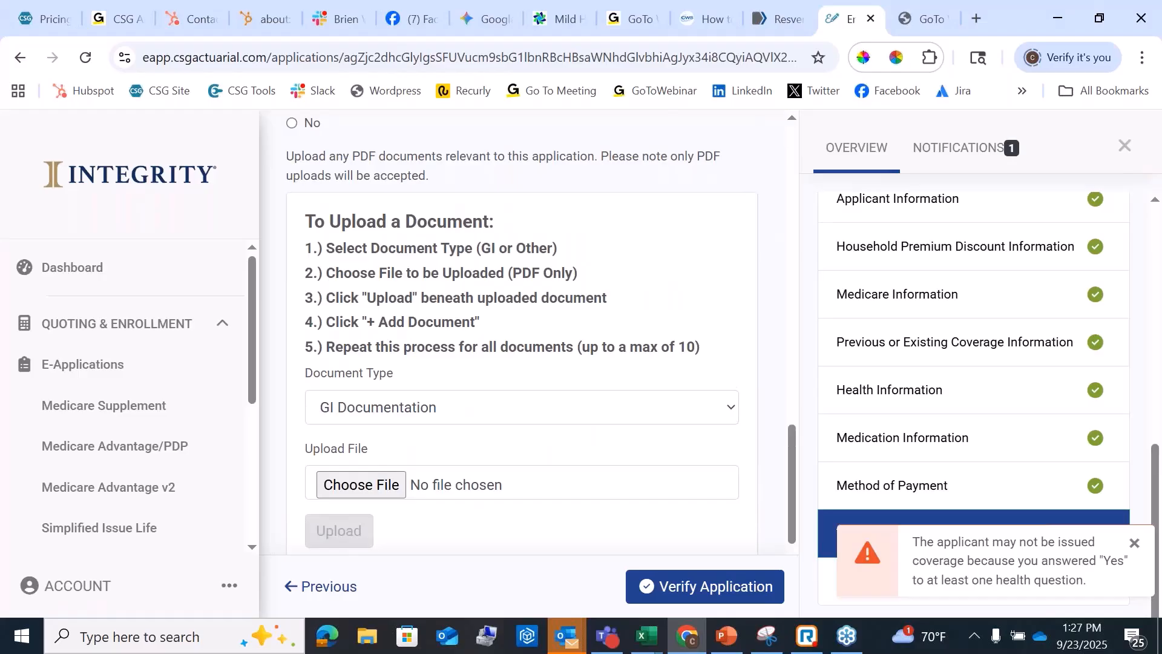
drag(482, 248, 552, 248)
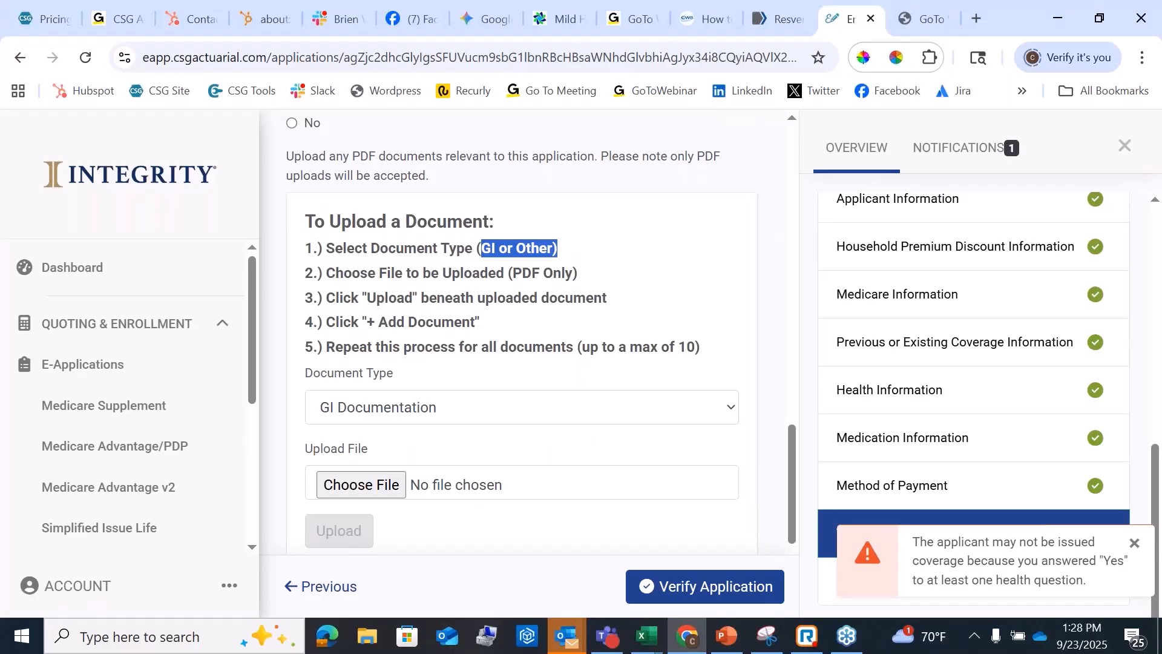
drag(578, 274, 505, 273)
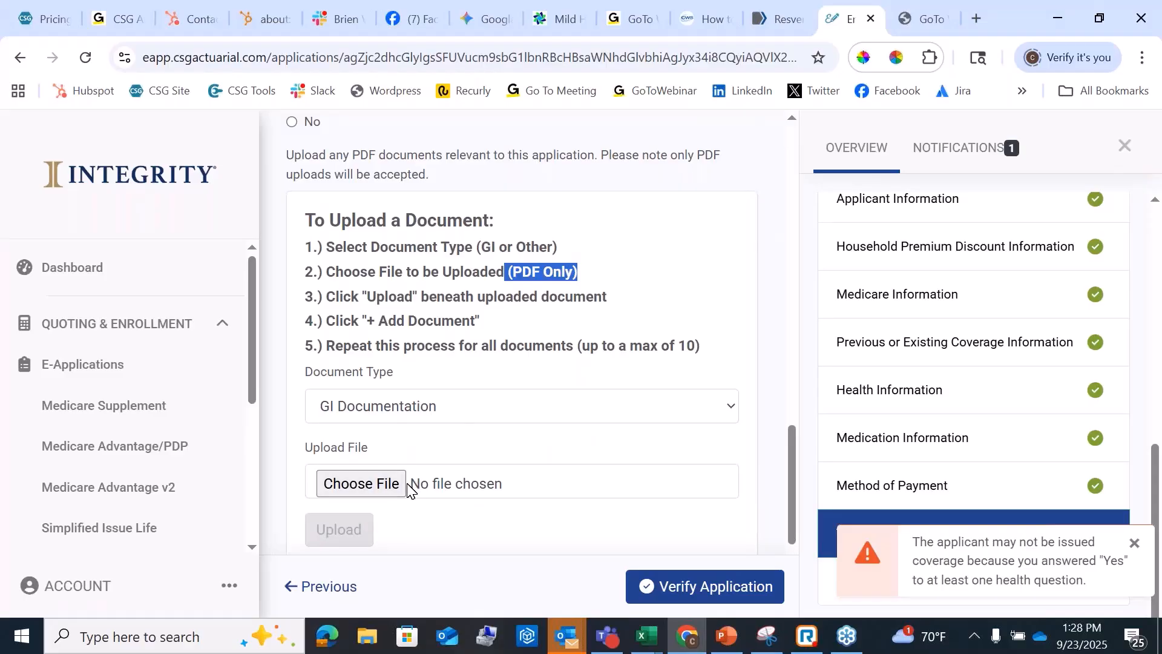
scroll(407, 484, down, 1)
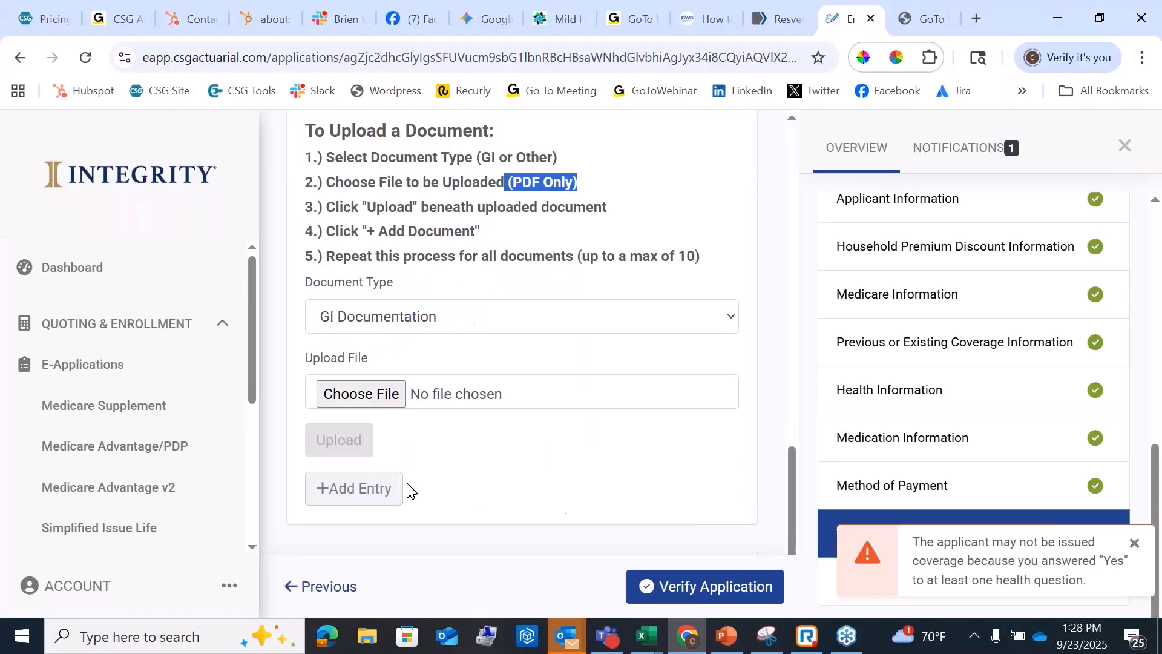
- Run Verify Application, dismiss the coverage warning, and answer No to splitting commissions with another agent
click(698, 587)
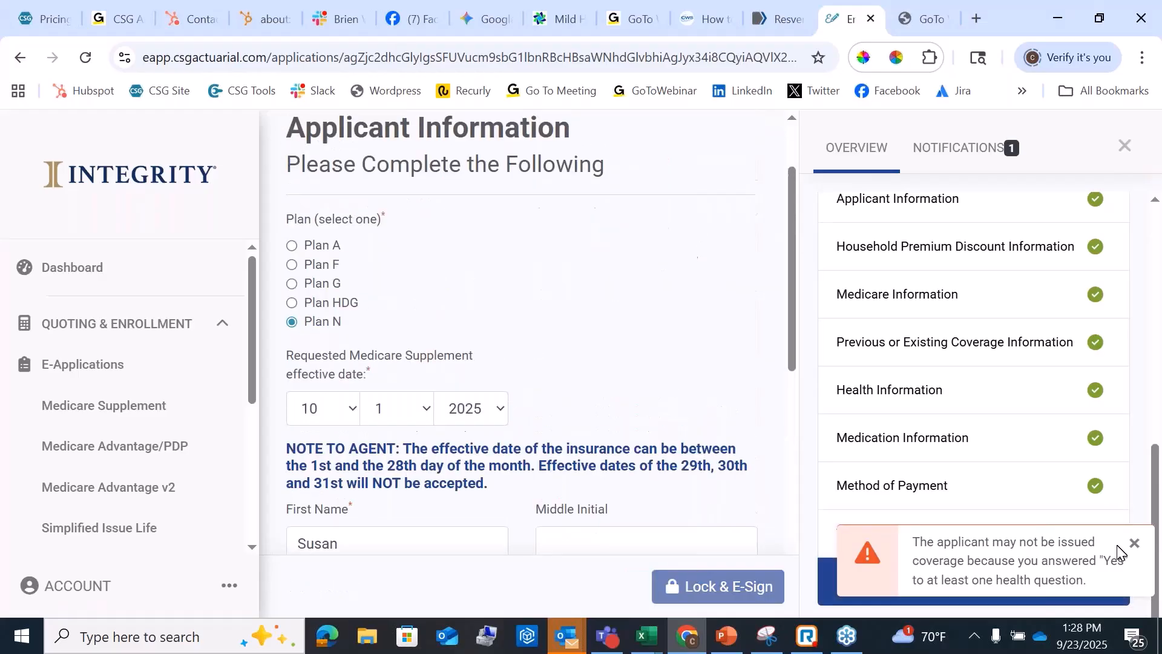
click(1135, 543)
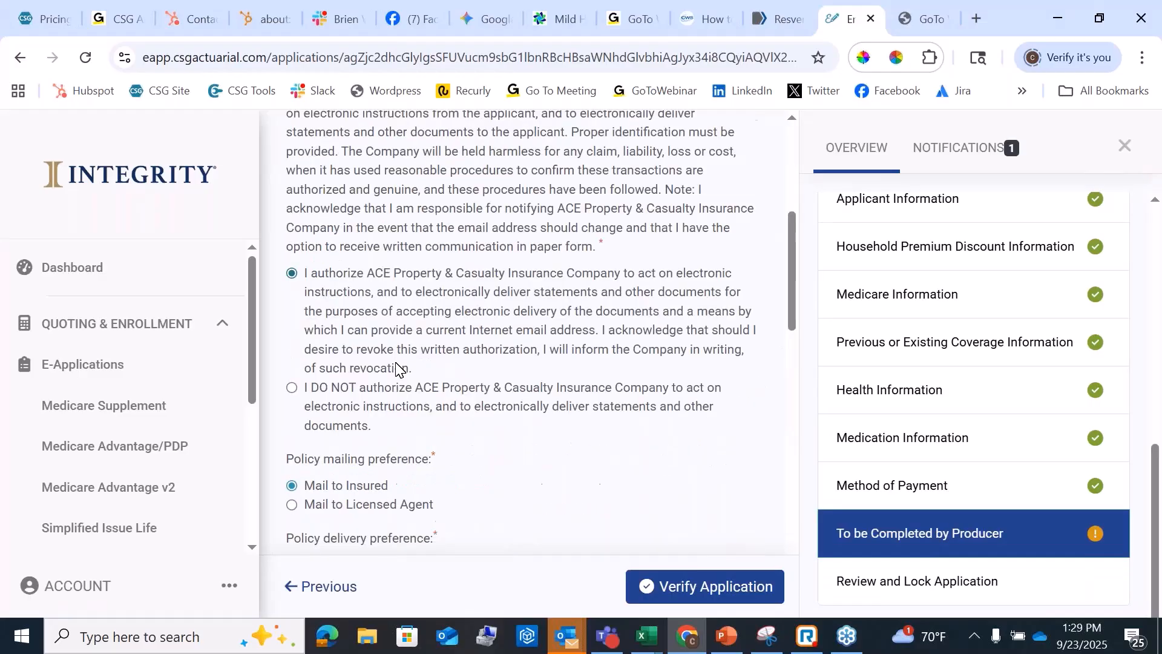
scroll(397, 365, down, 3)
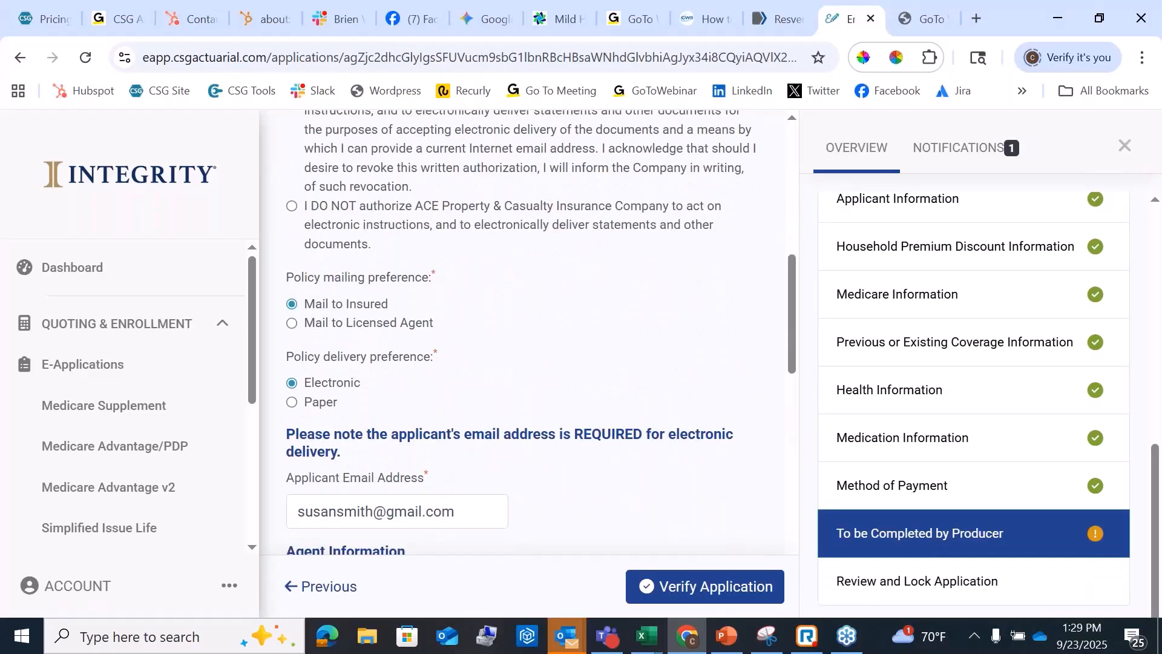
scroll(525, 451, down, 3)
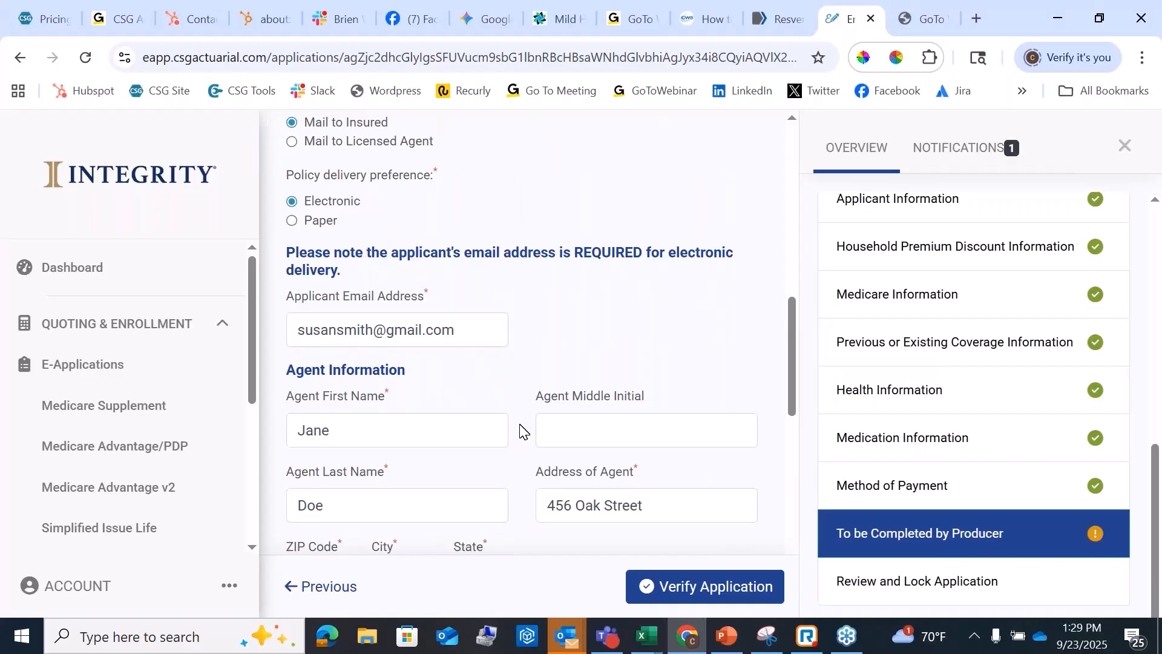
scroll(521, 431, down, 5)
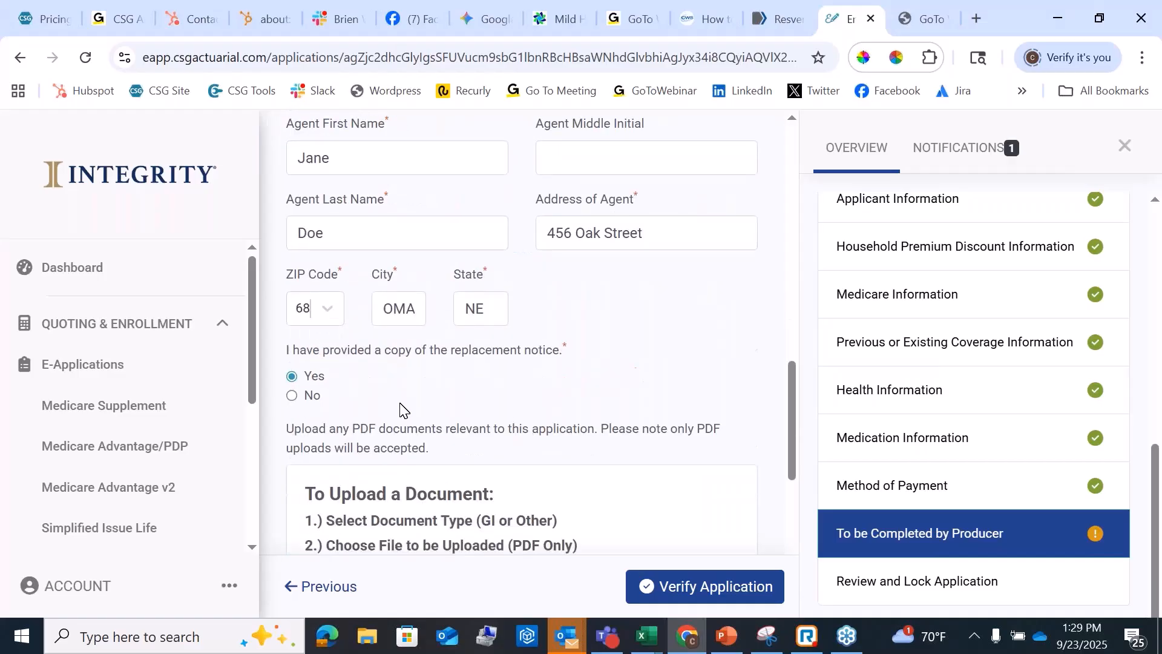
scroll(494, 398, down, 5)
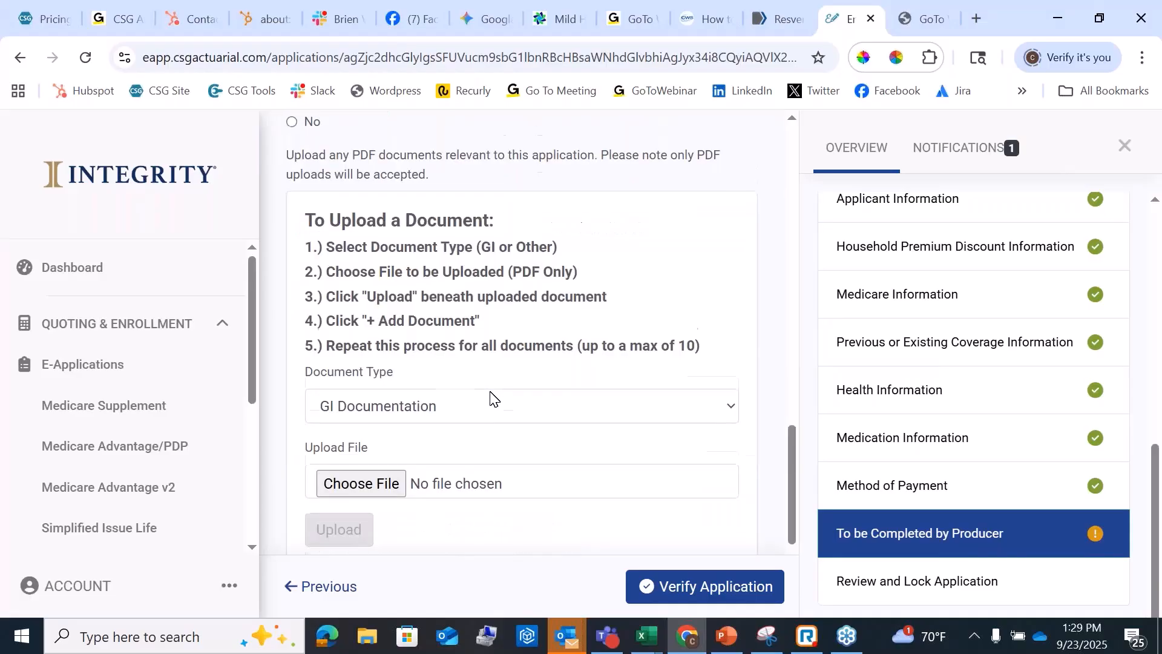
scroll(491, 397, down, 4)
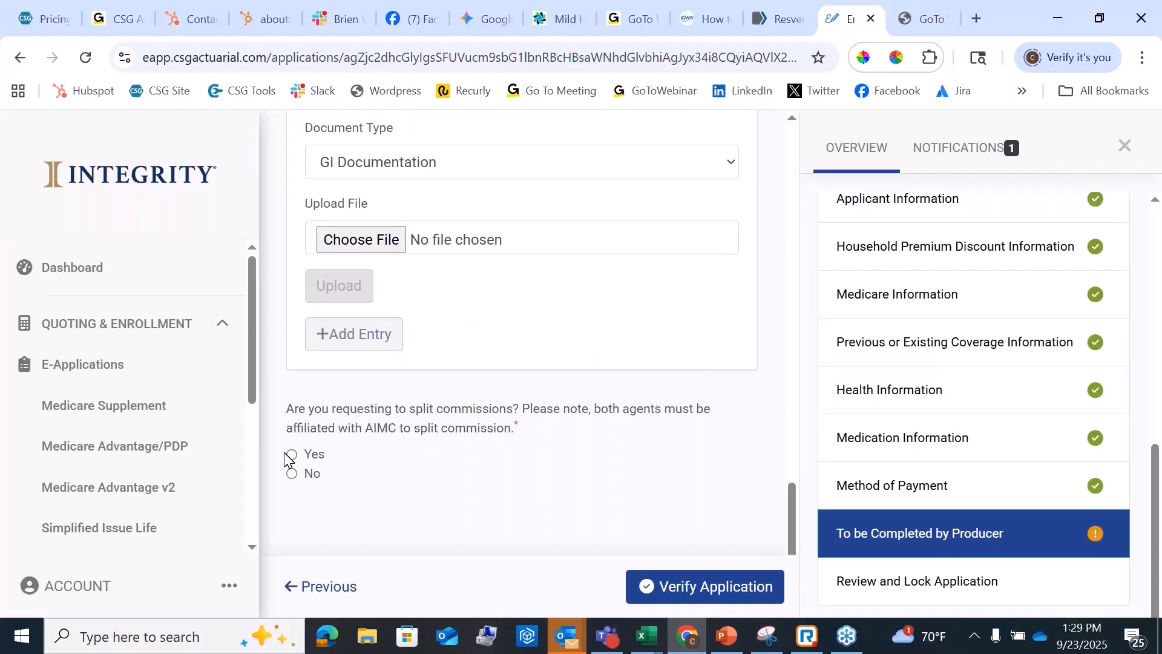
click(293, 473)
- Verify the application, review the Verify Enrollment Application summary, and choose Lock & E-Sign
click(702, 591)
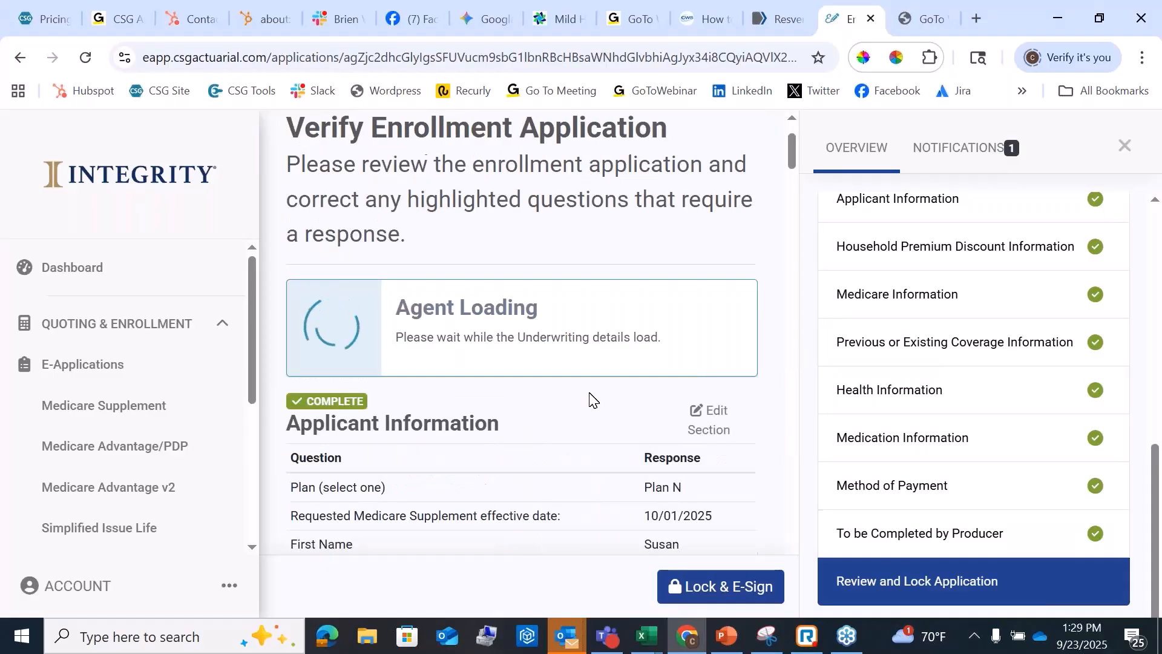
scroll(593, 397, down, 1)
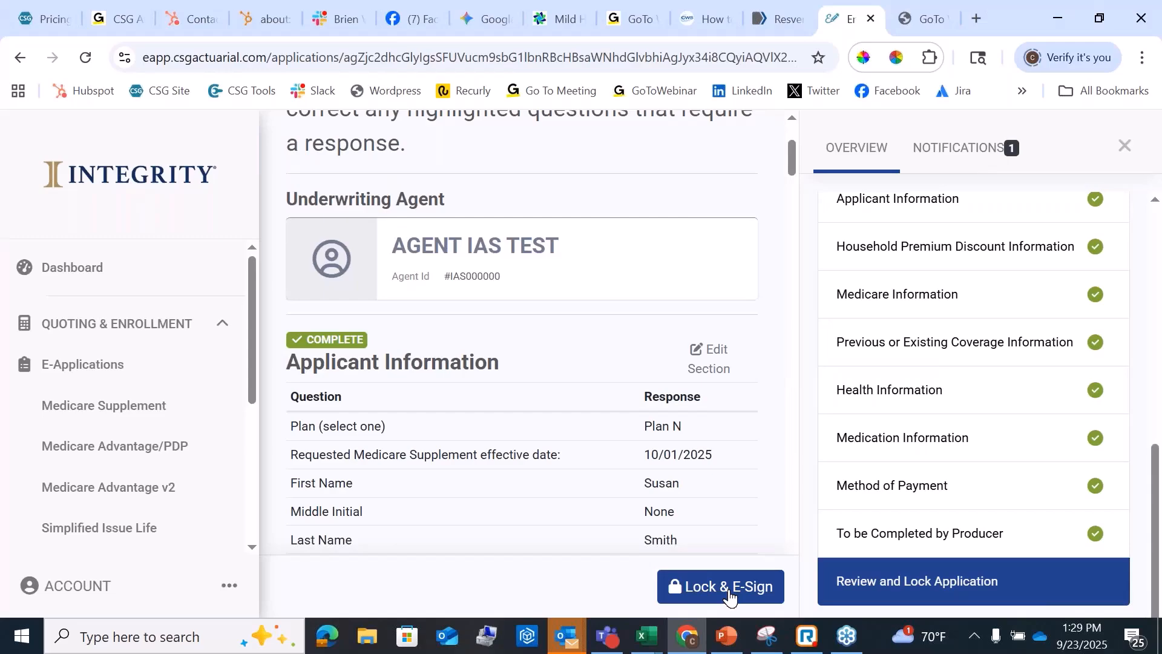
scroll(715, 465, down, 9)
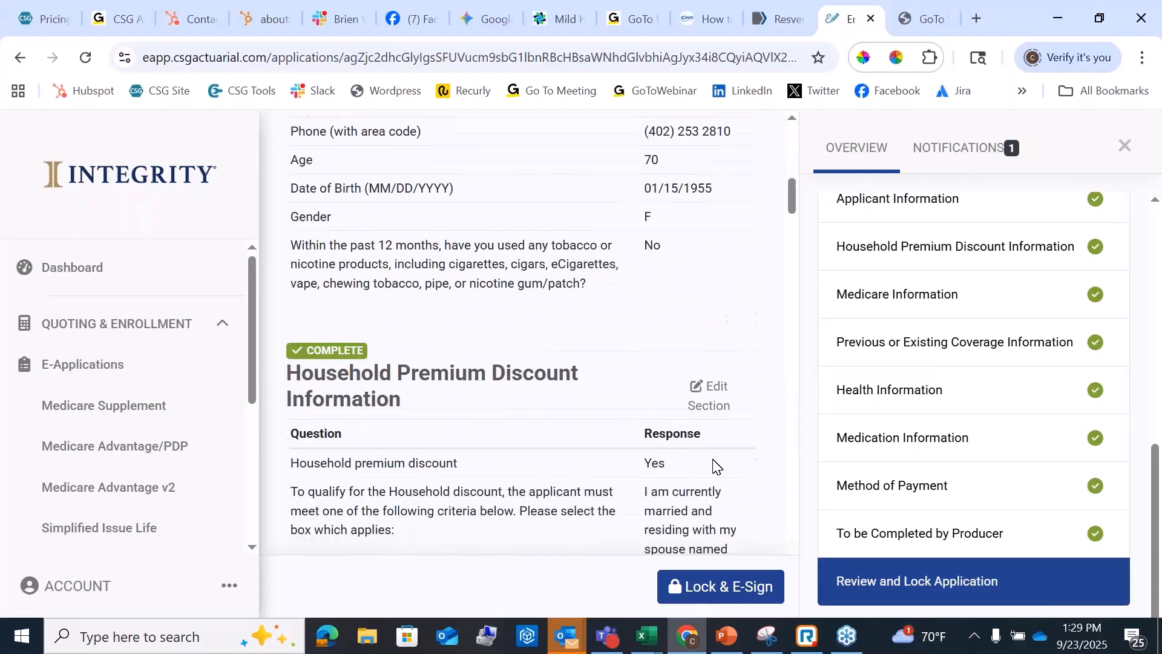
scroll(714, 465, down, 1)
click(709, 599)
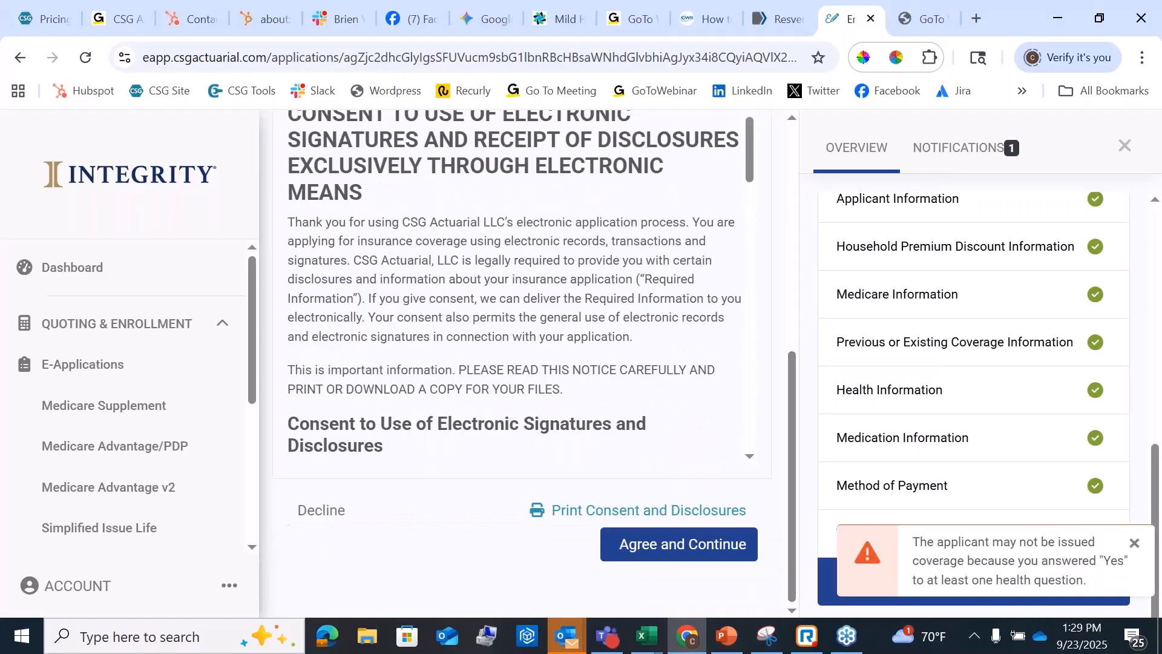
- Accept the consent to electronic signatures and receipt of disclosures
scroll(521, 284, down, 3)
scroll(520, 285, down, 2)
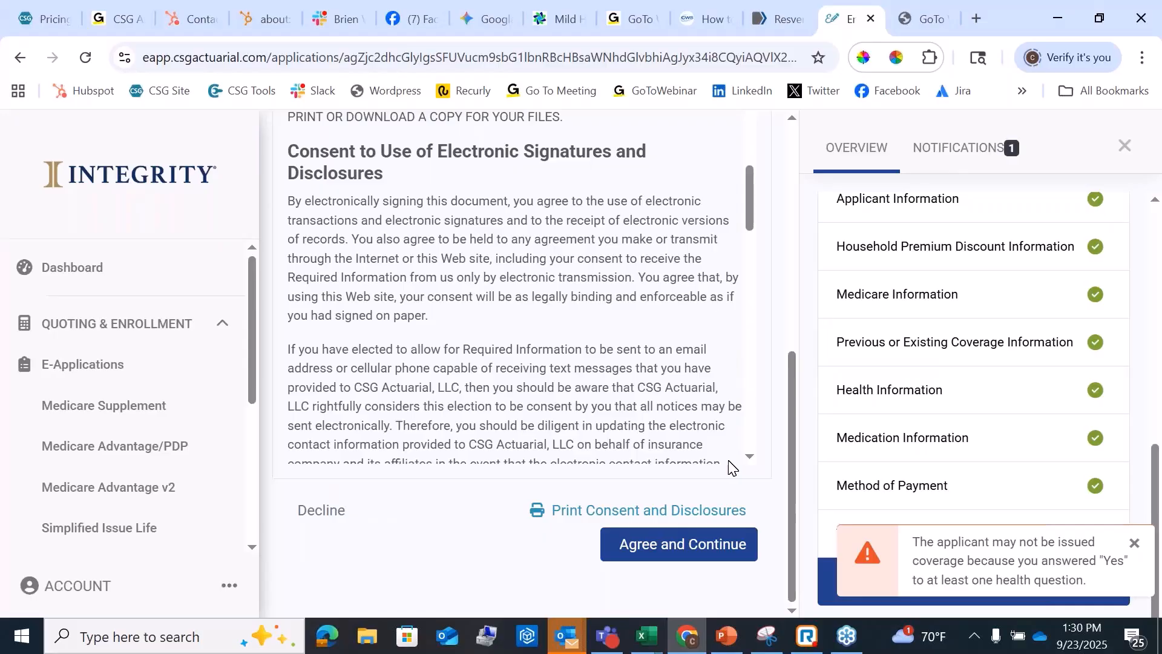
scroll(581, 326, up, 5)
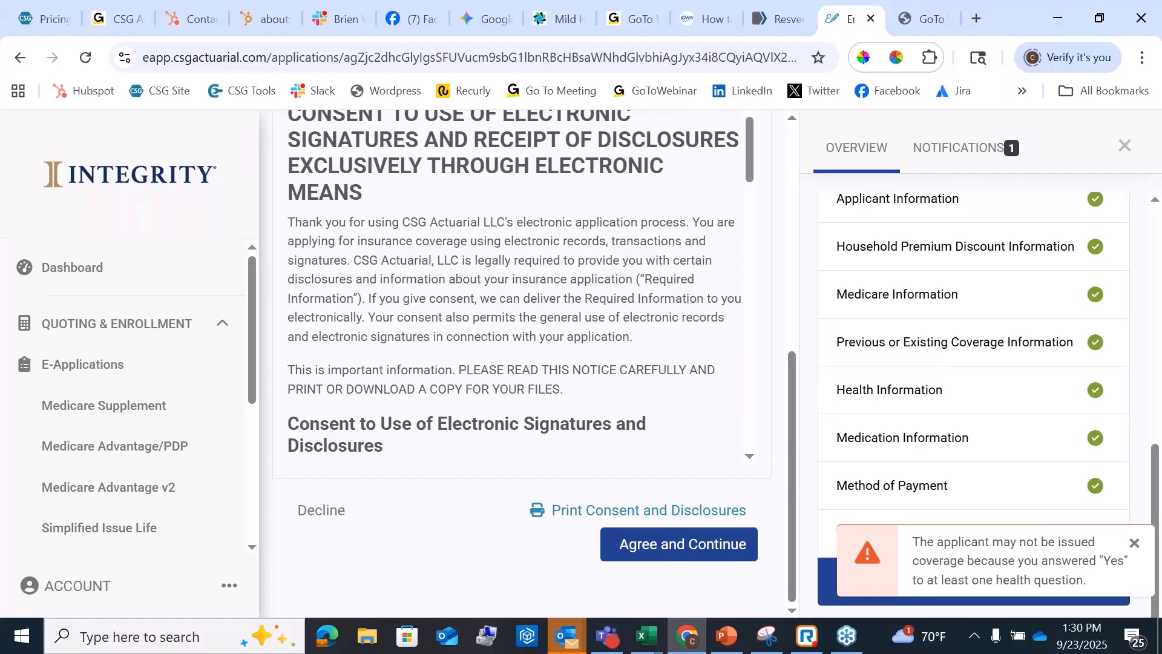
scroll(463, 358, down, 3)
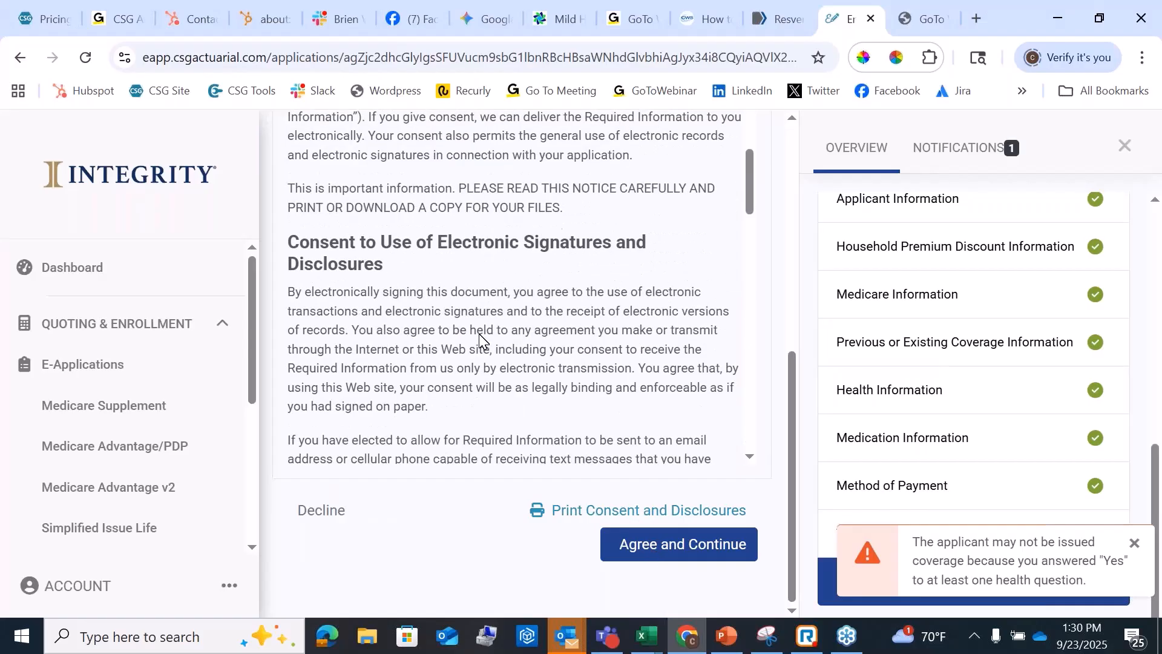
click(675, 549)
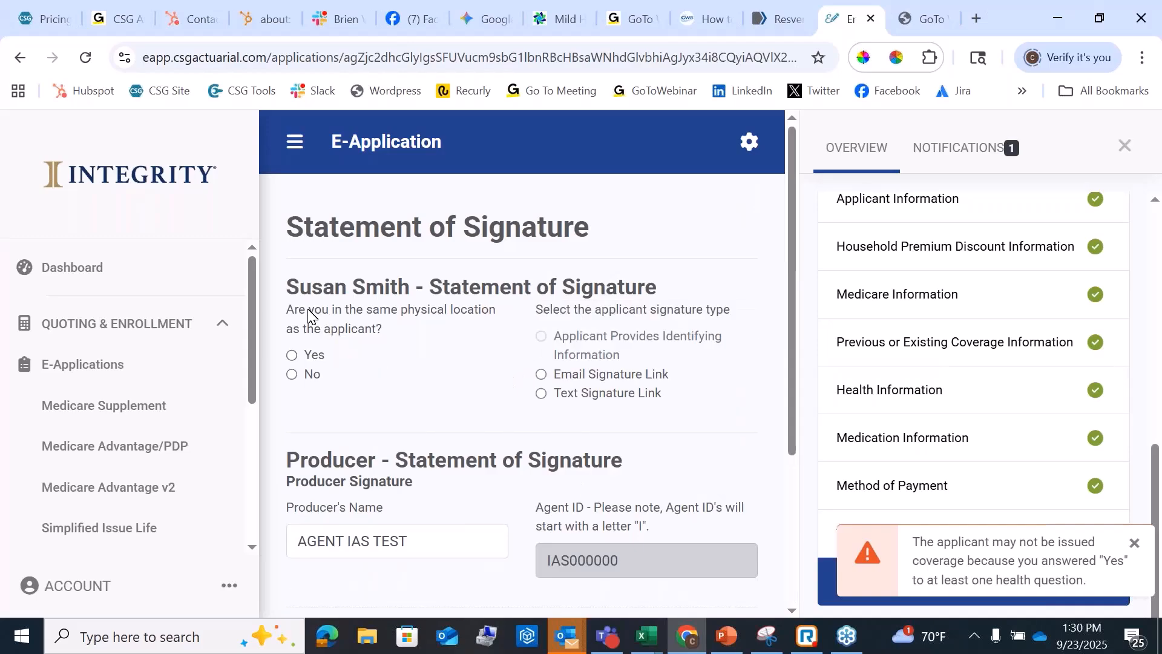
- Answer Yes to same physical location and choose Applicant Provides Identifying Information as the signature type
click(293, 357)
click(542, 338)
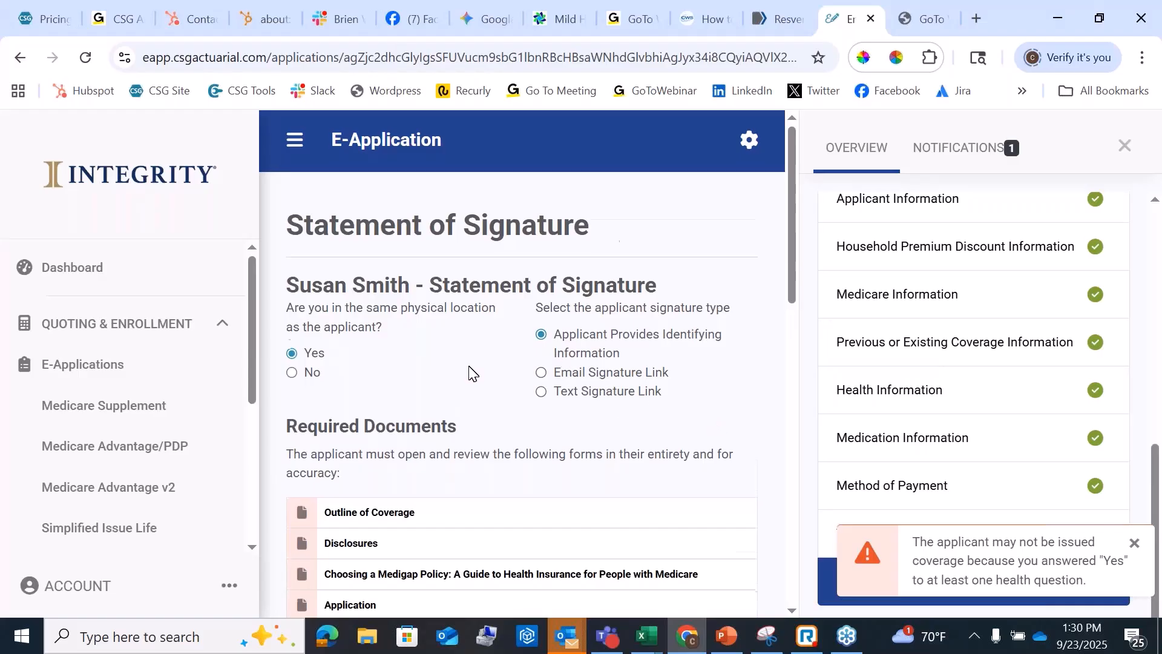
scroll(470, 371, down, 3)
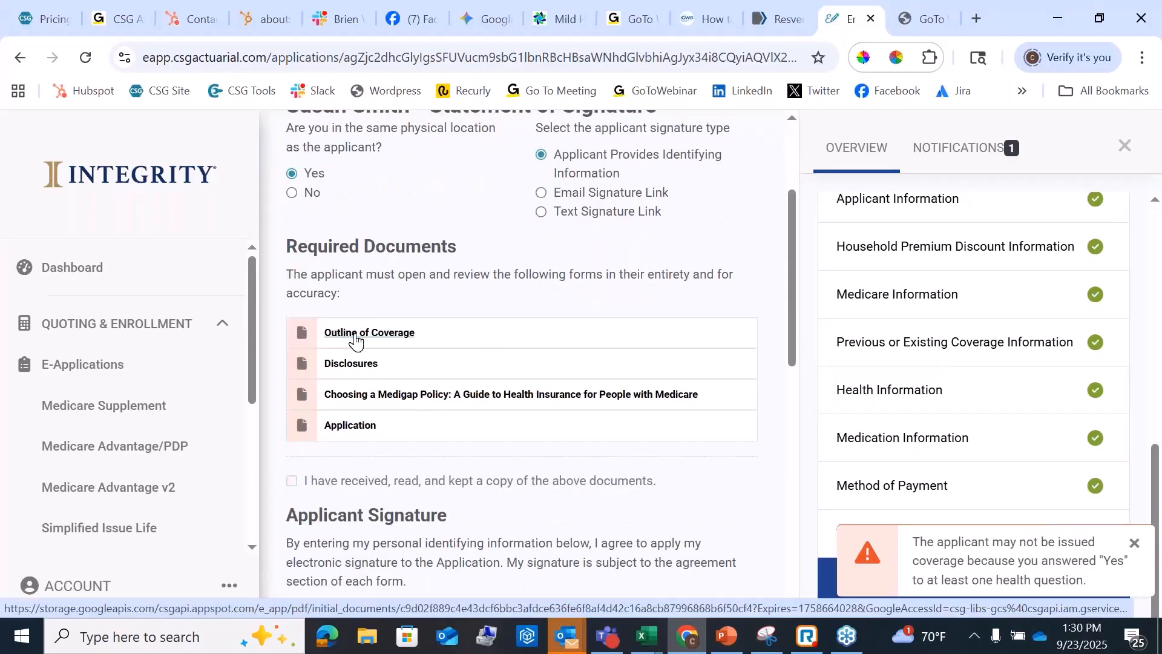
click(356, 336)
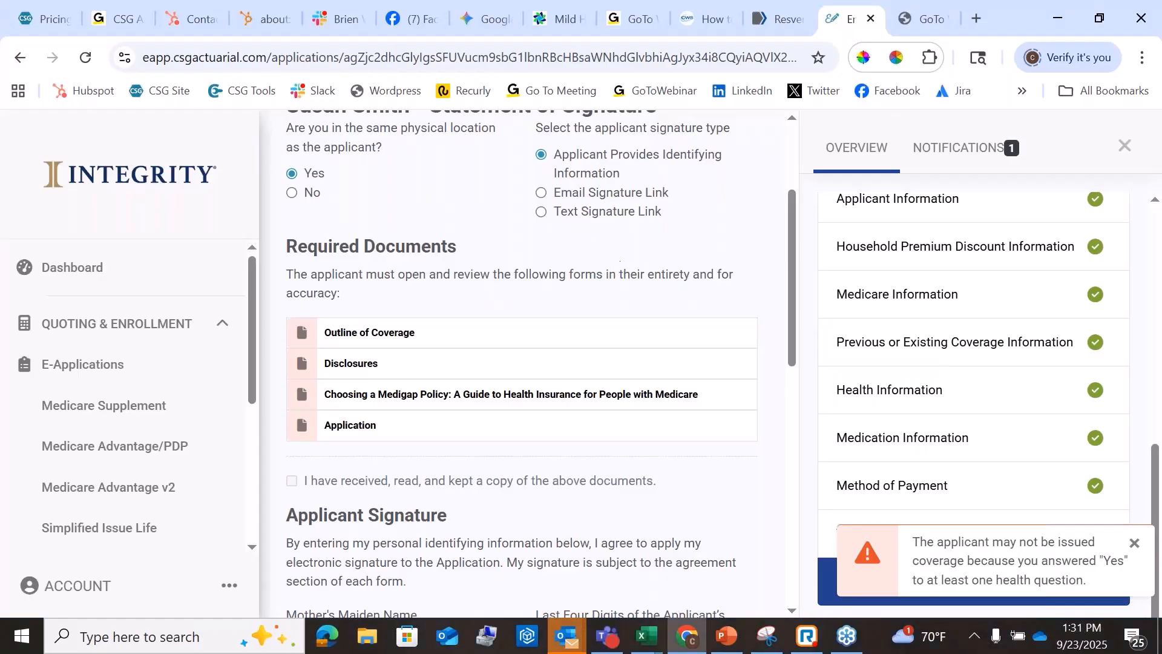
drag(339, 296, 286, 274)
drag(390, 312, 387, 332)
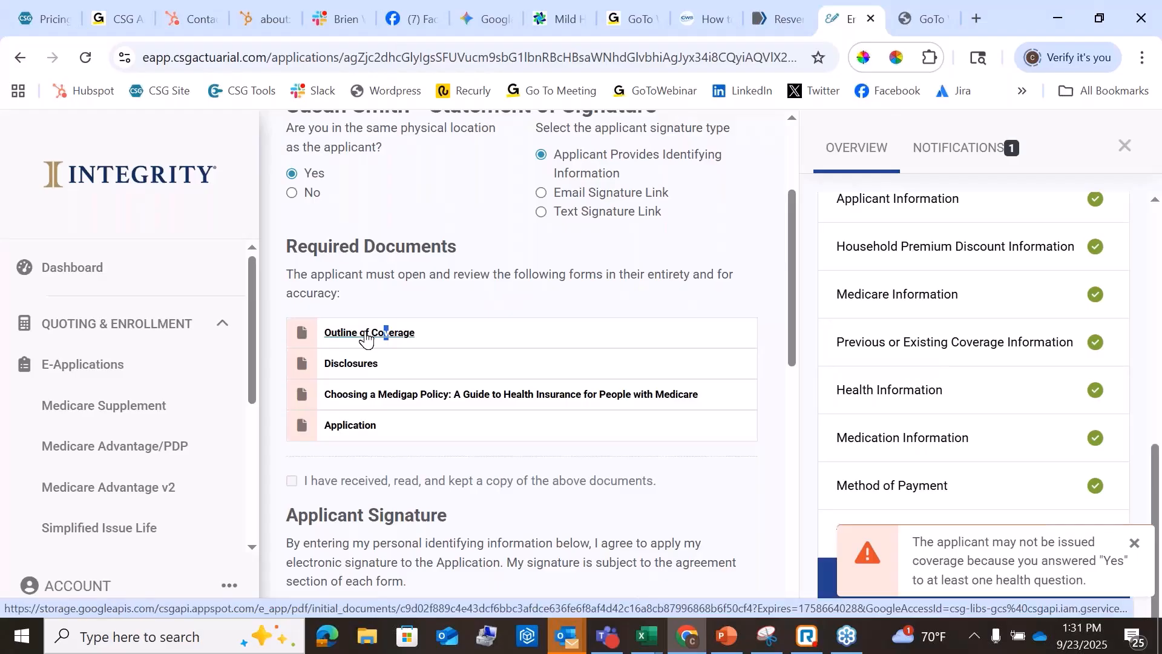
- Open the Outline of Coverage, Disclosures, Choosing a Medigap Policy and Application PDFs, returning to the form after each
click(366, 333)
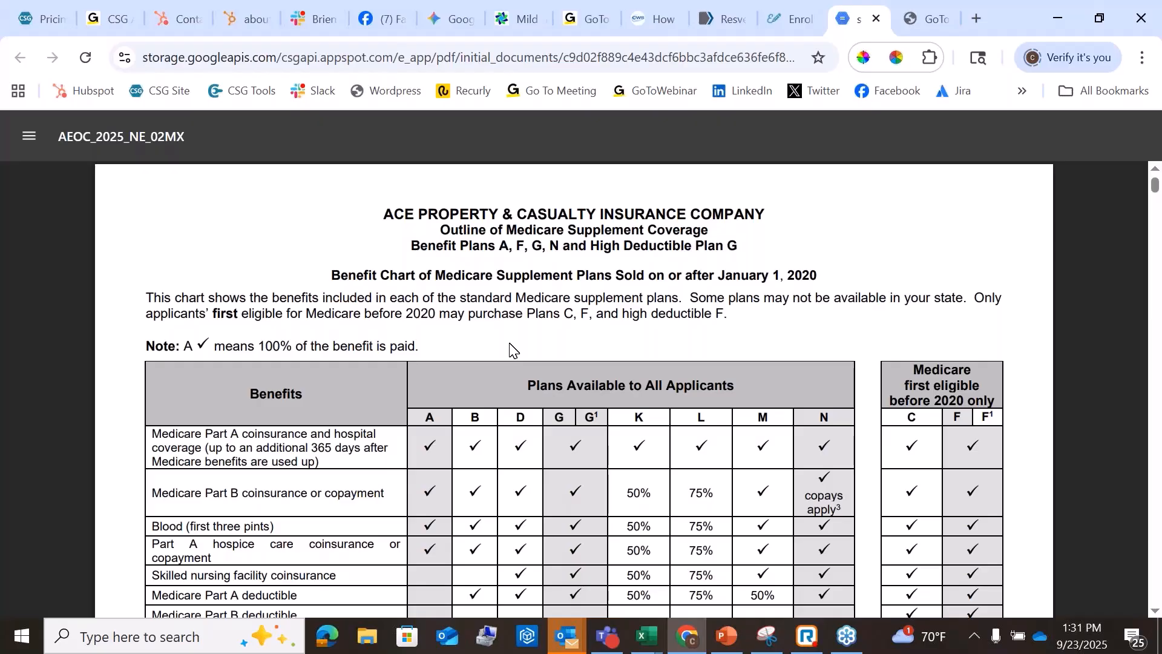
click(792, 17)
click(336, 366)
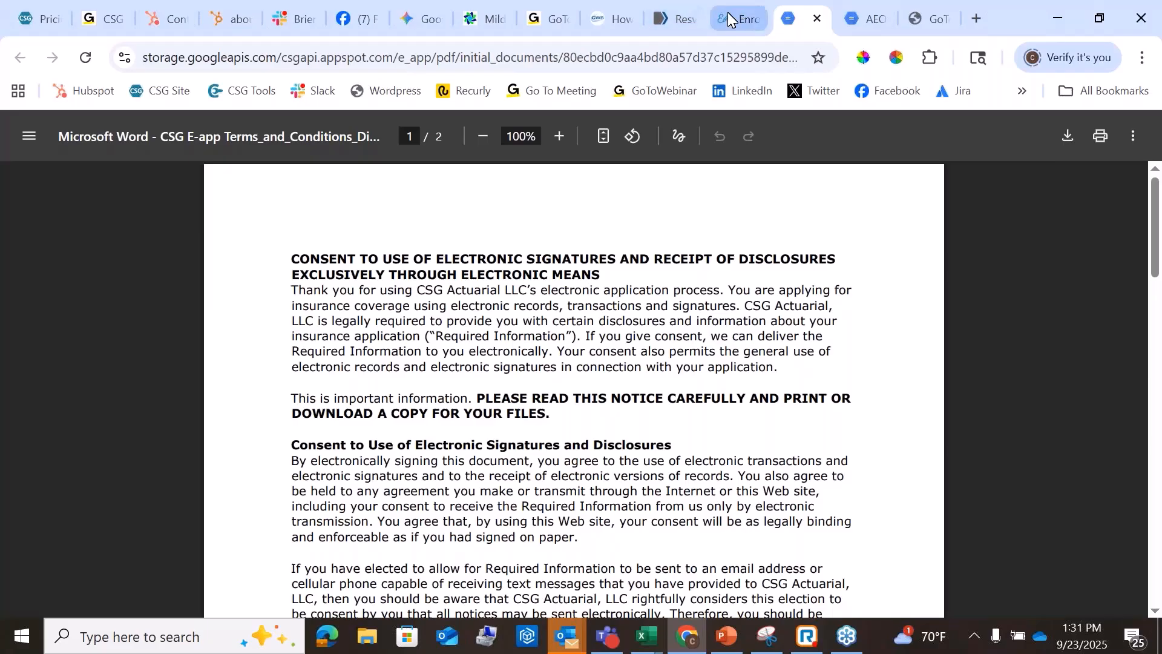
click(728, 12)
click(366, 394)
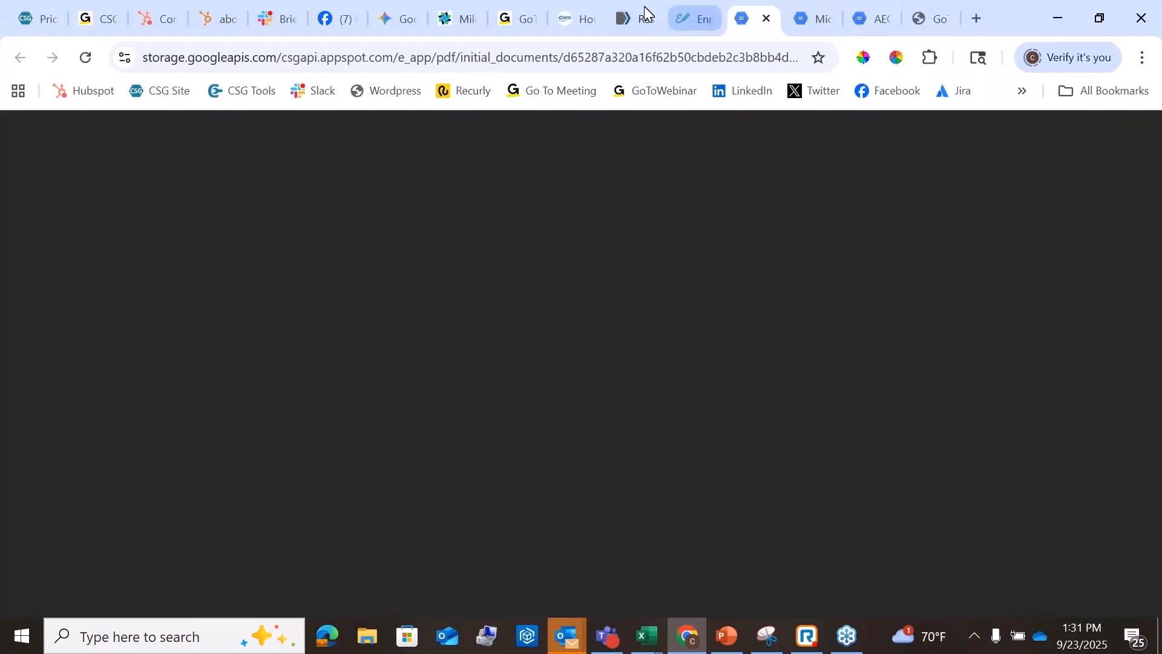
click(701, 25)
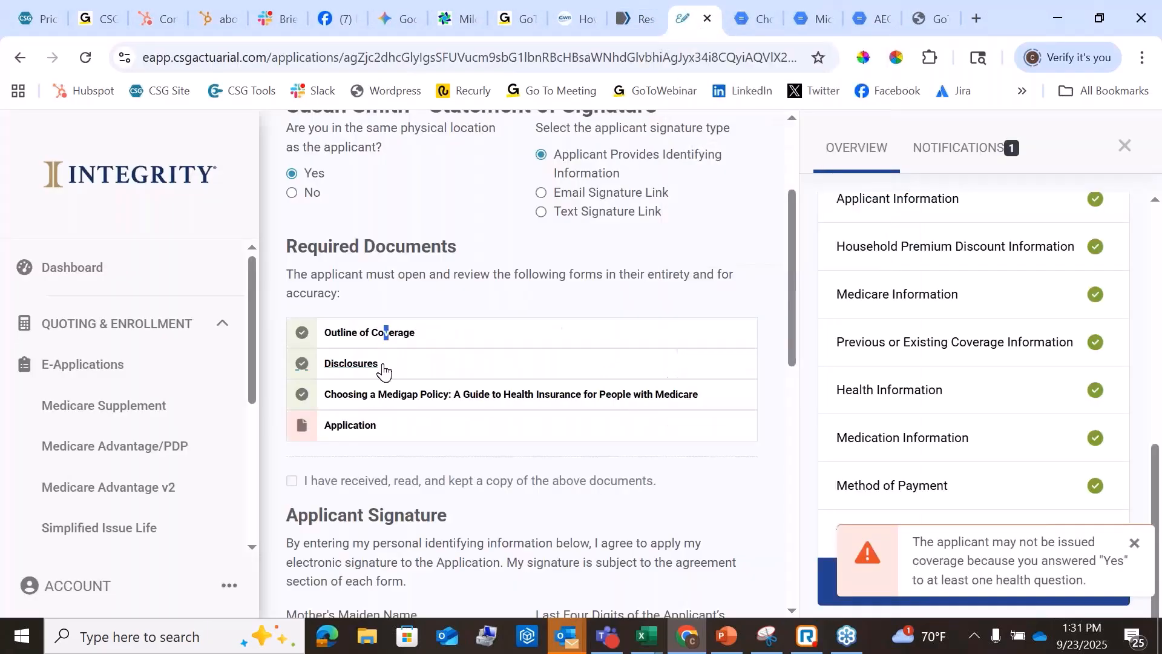
click(351, 425)
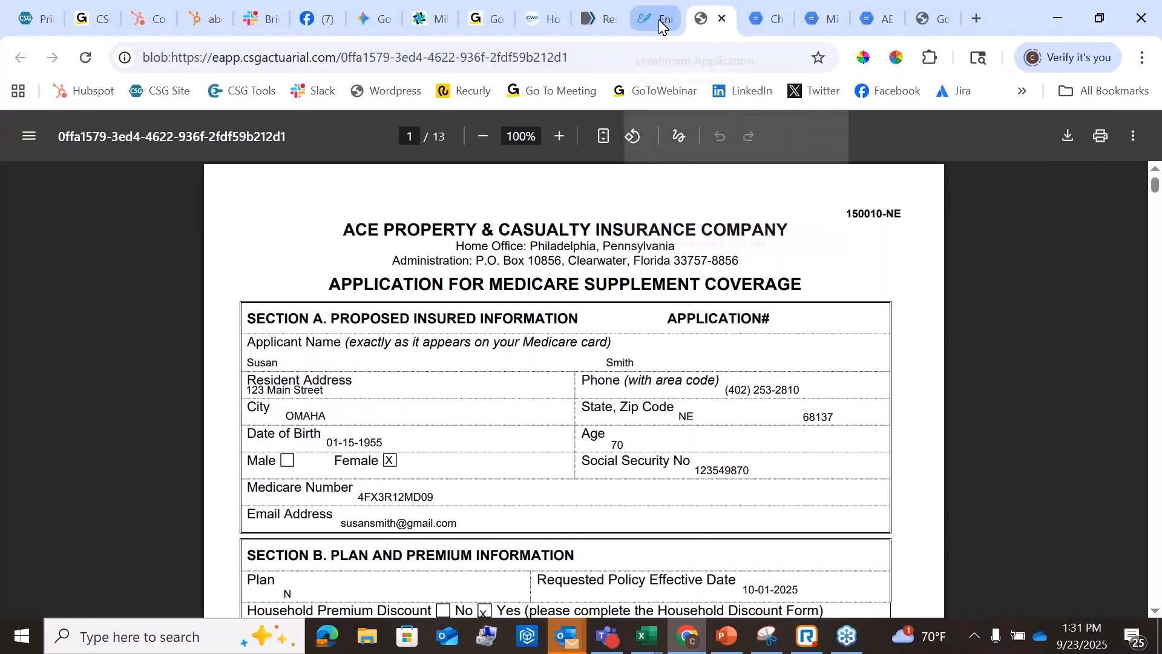
click(649, 11)
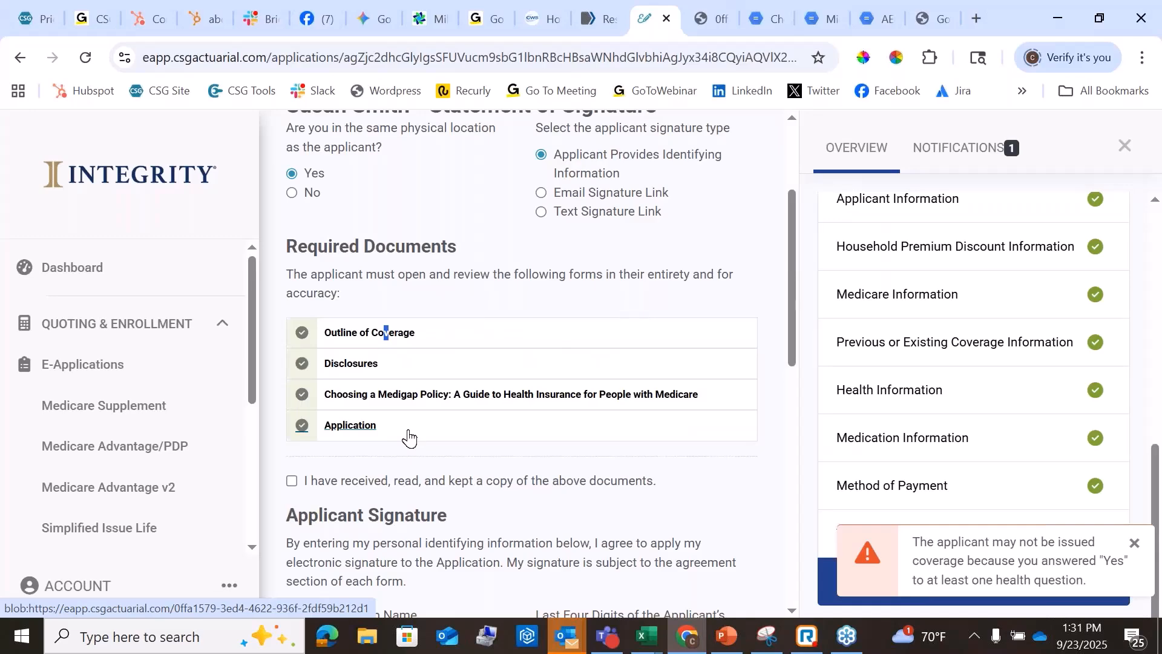
- Acknowledge receipt of the required documents, enter the applicant's identifying details, and apply the applicant's e-signature
scroll(415, 436, down, 3)
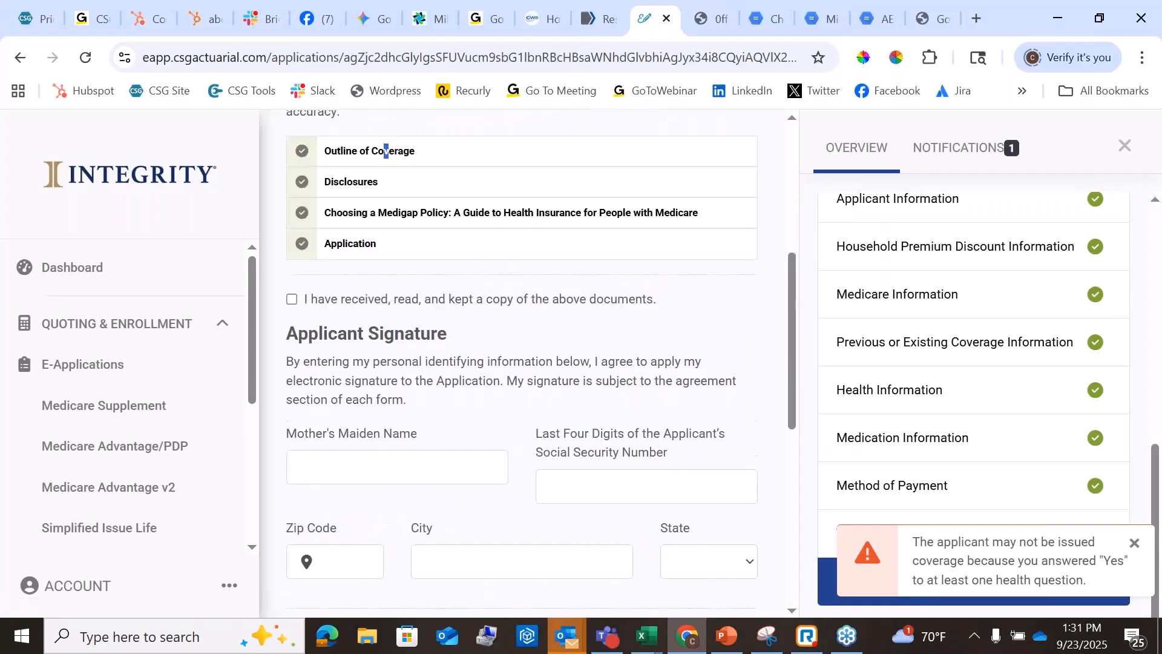
click(292, 303)
scroll(487, 321, down, 1)
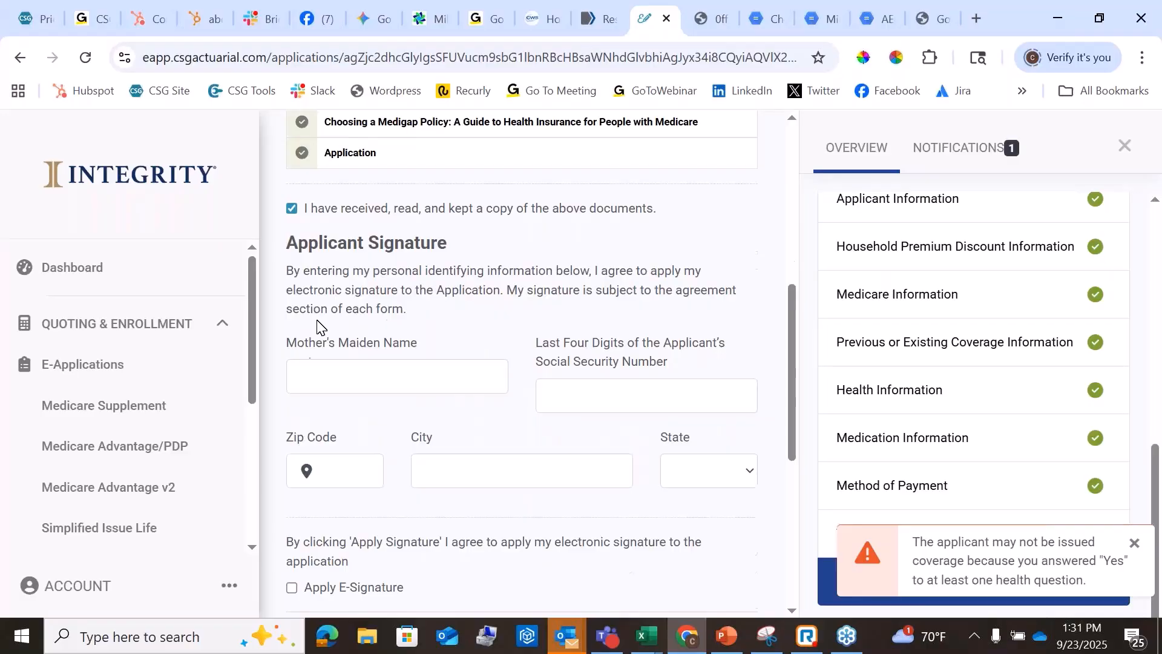
click(453, 363)
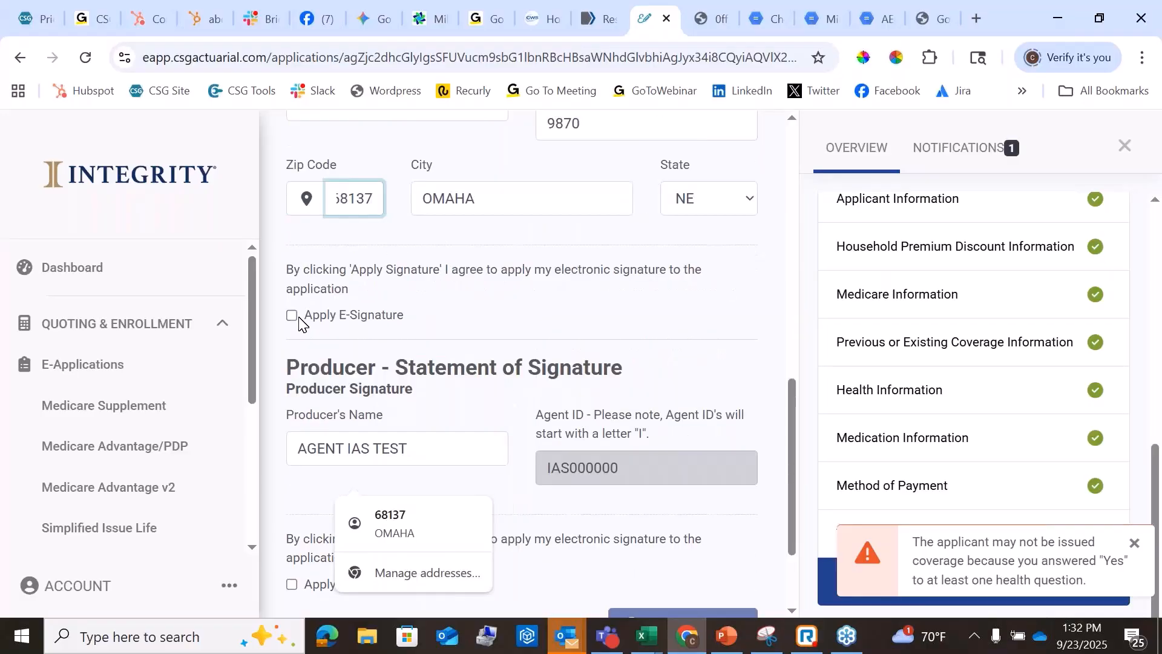
click(301, 323)
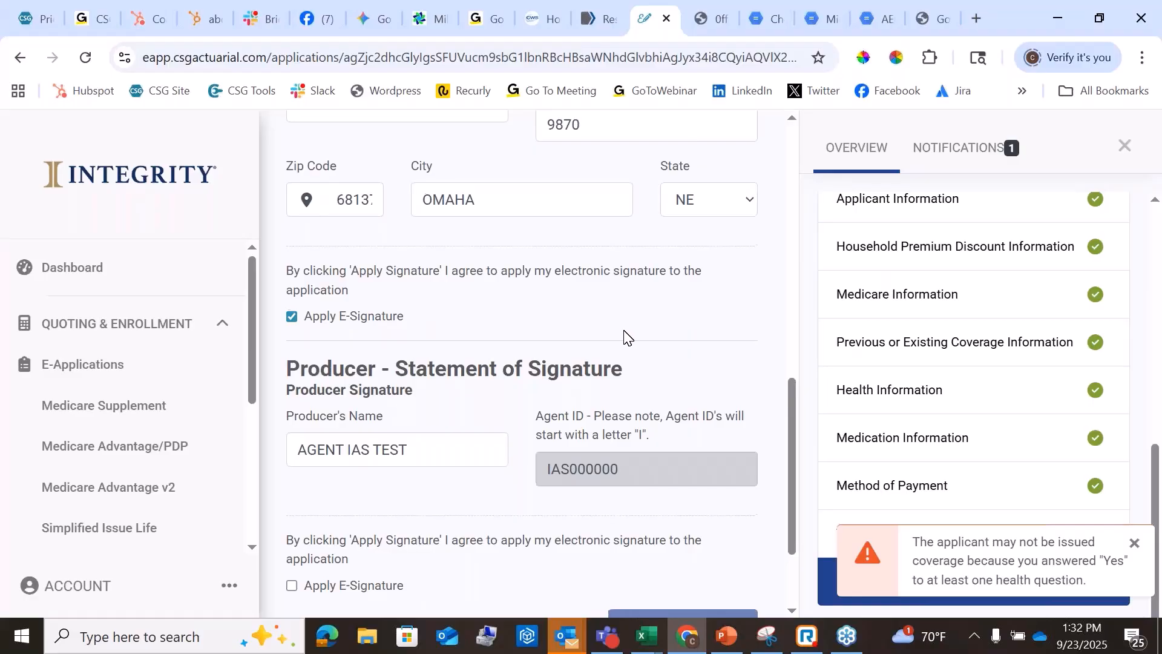
scroll(624, 337, up, 15)
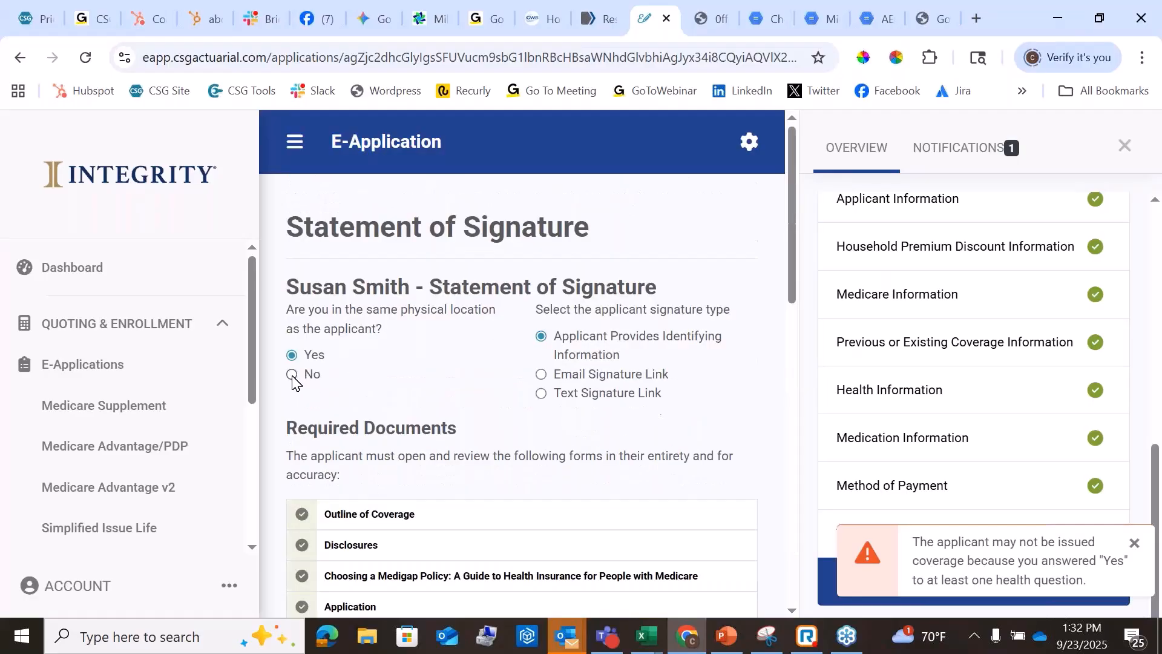
- Set same physical location to No and choose Email Signature Link, using the applicant's e-mail on file
click(293, 376)
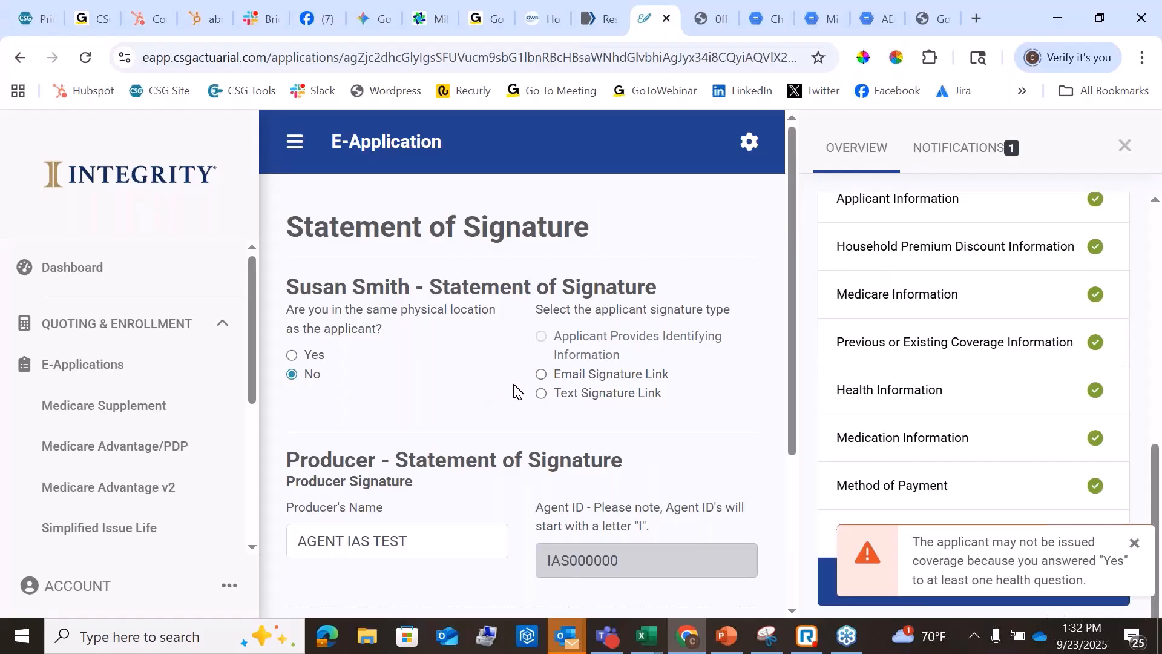
click(579, 376)
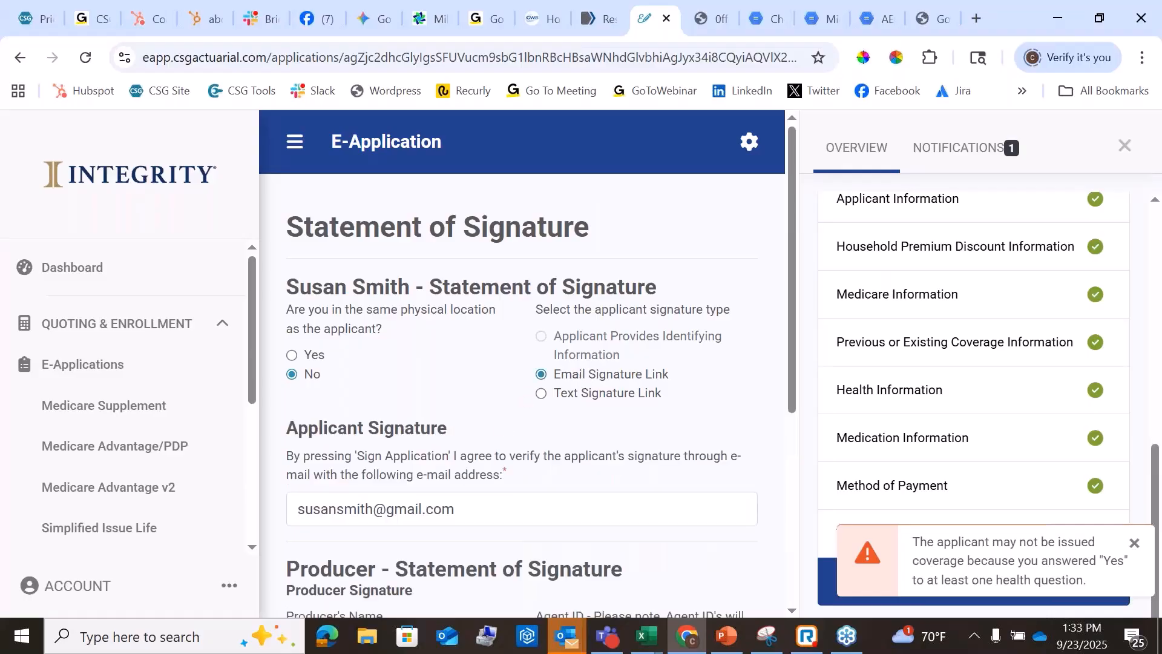
click(485, 510)
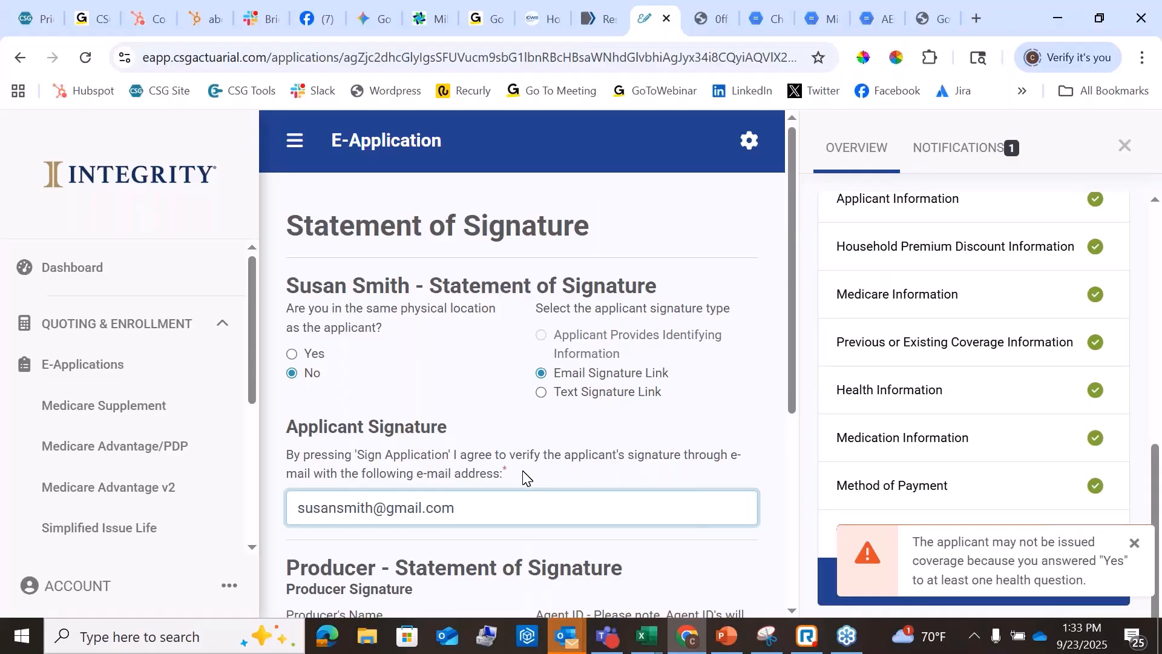
scroll(523, 477, down, 1)
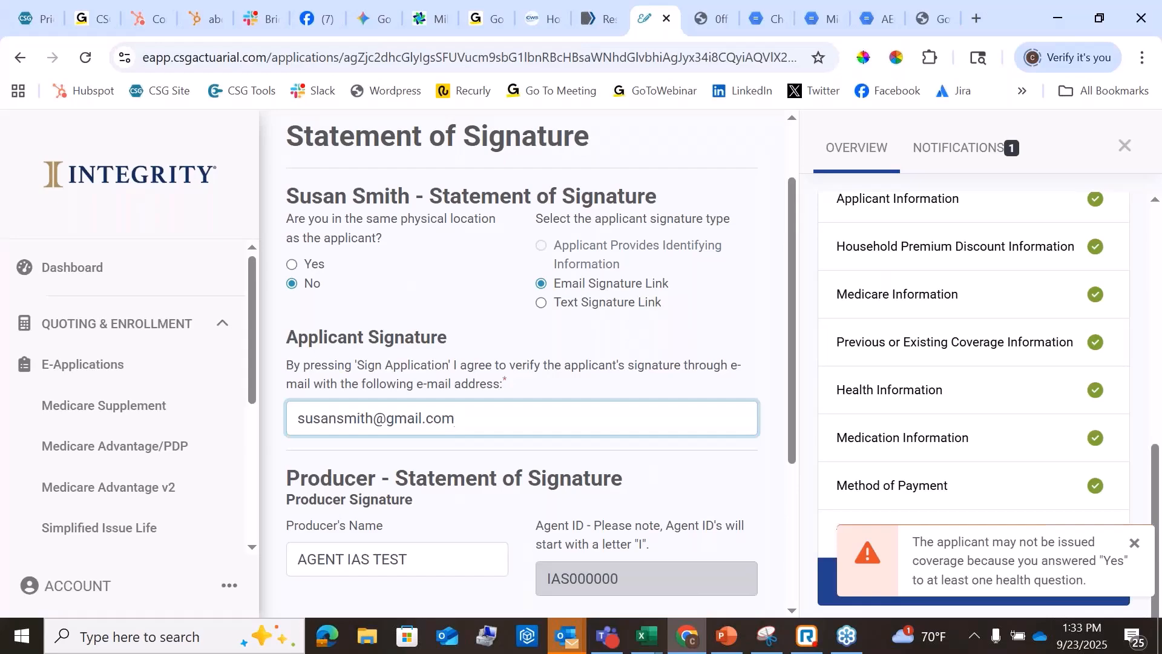
scroll(484, 433, down, 3)
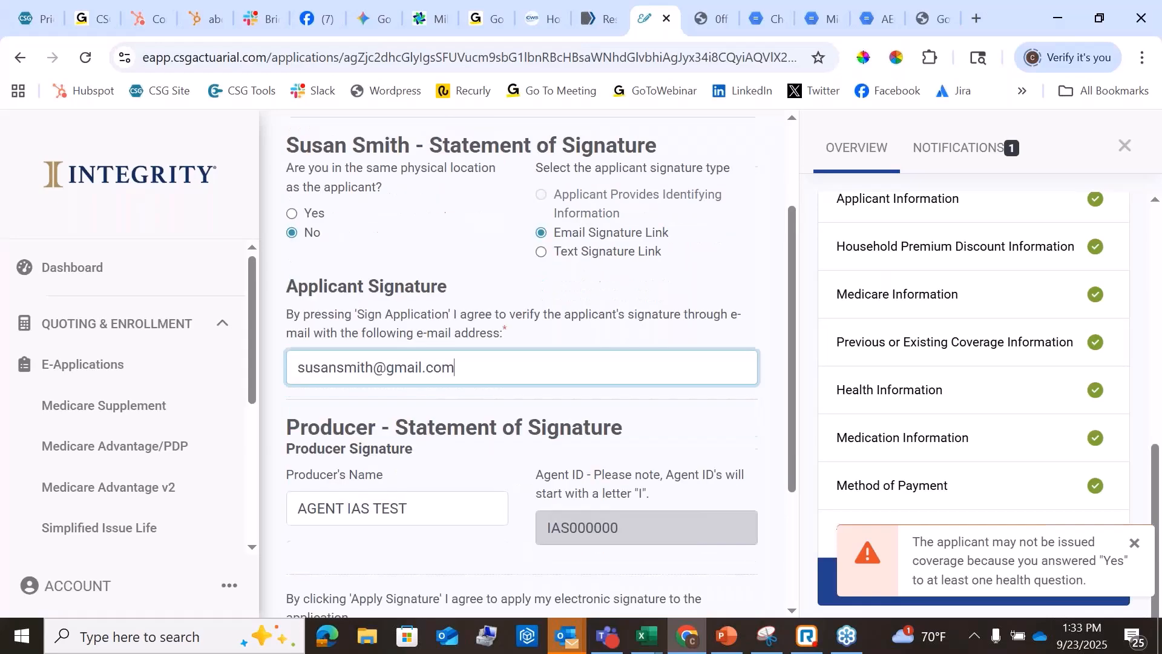
scroll(424, 433, down, 1)
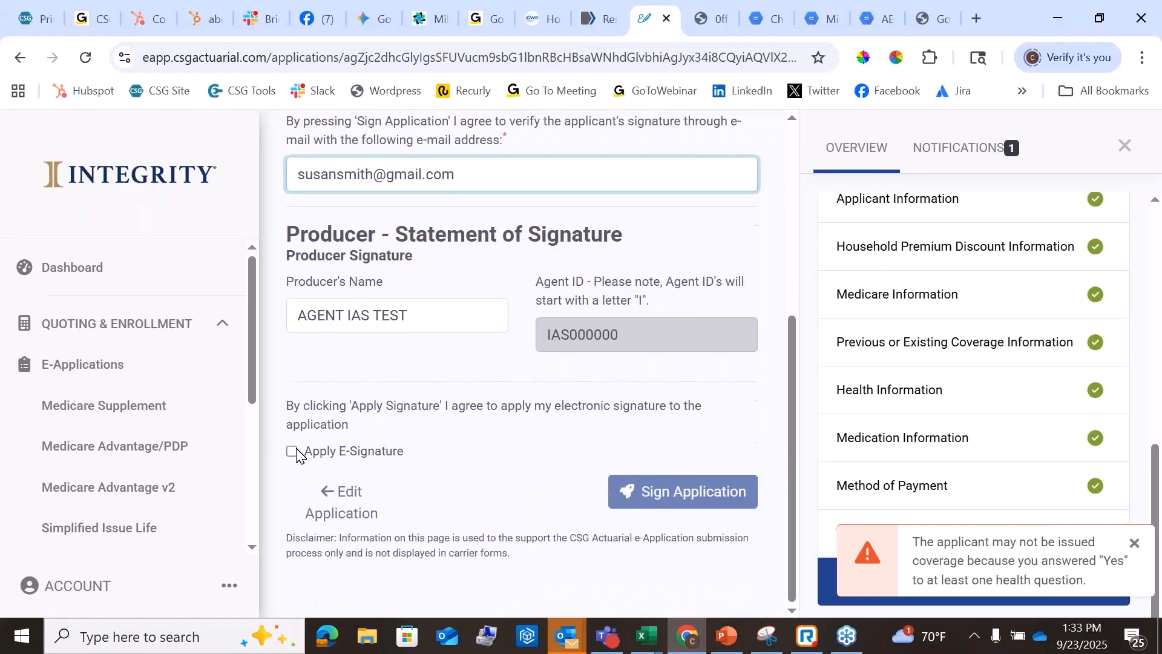
- Apply the producer's e-signature to enable Sign Application, then return to the top of the page
click(291, 451)
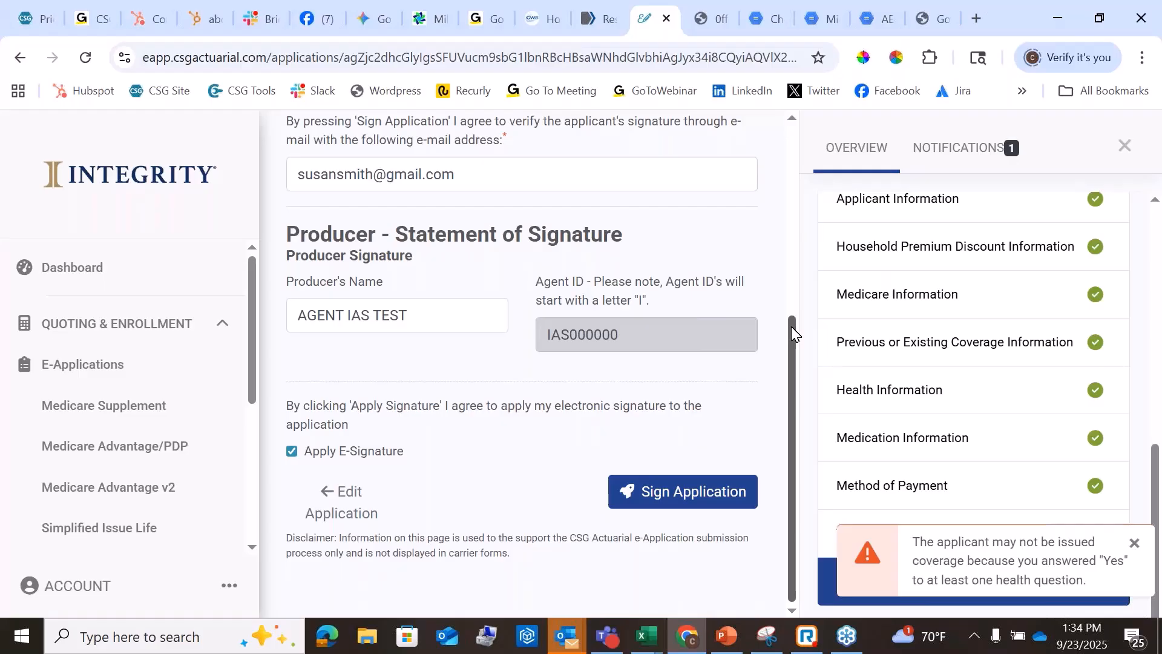
drag(790, 326, 799, 140)
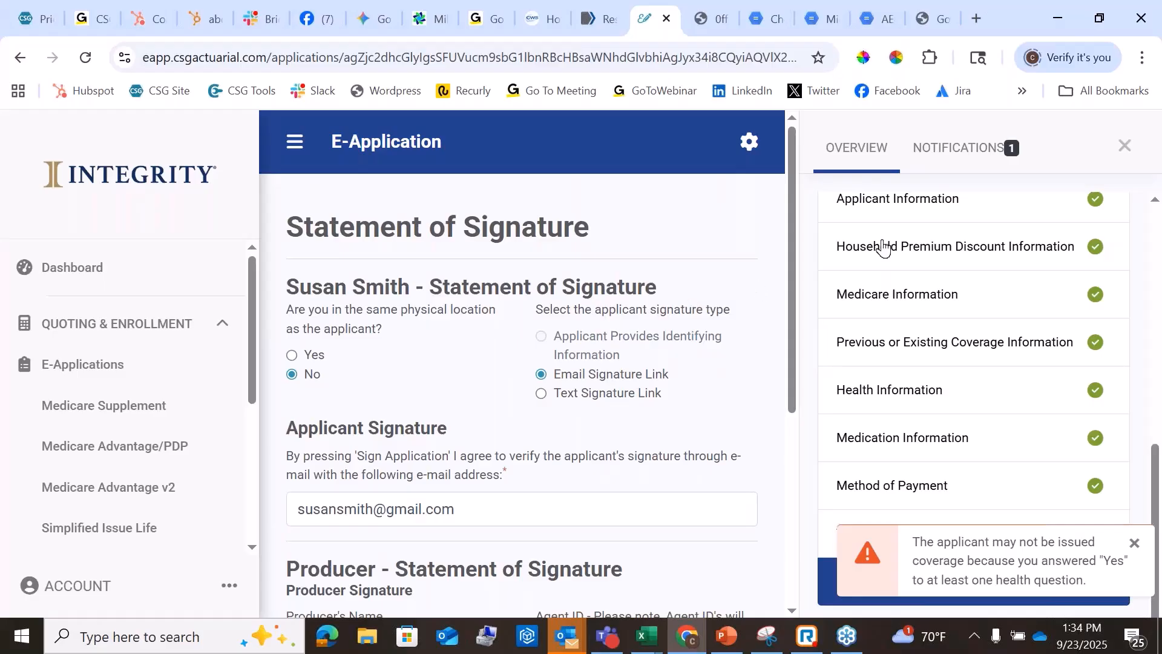
mouse_move(846, 640)
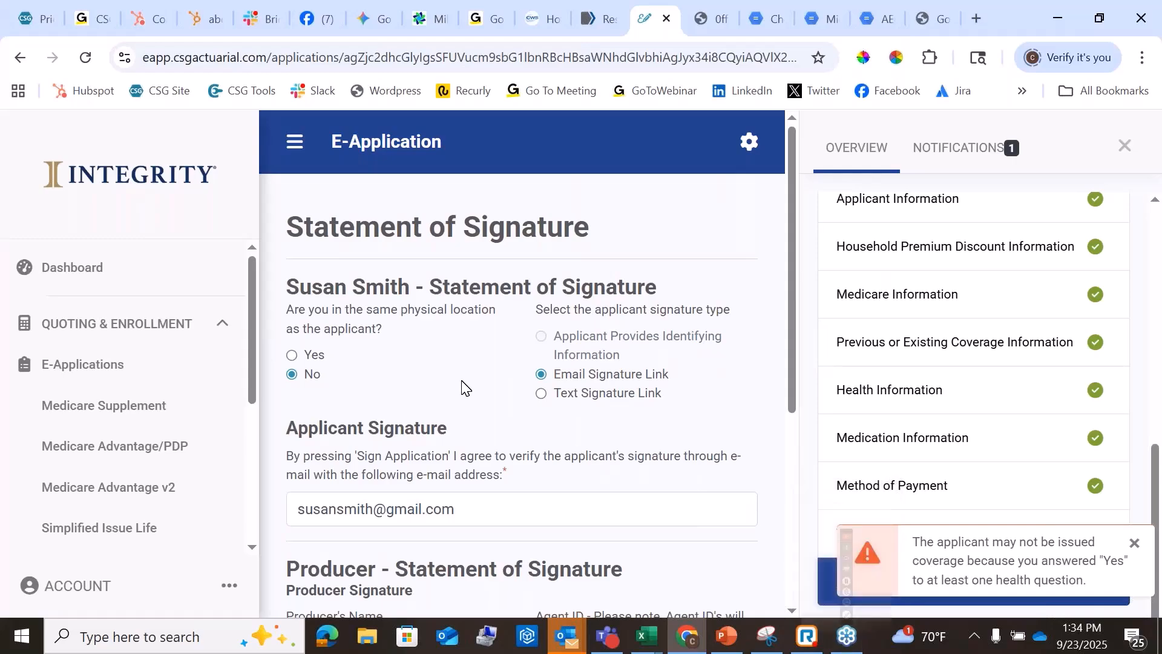
scroll(454, 378, down, 3)
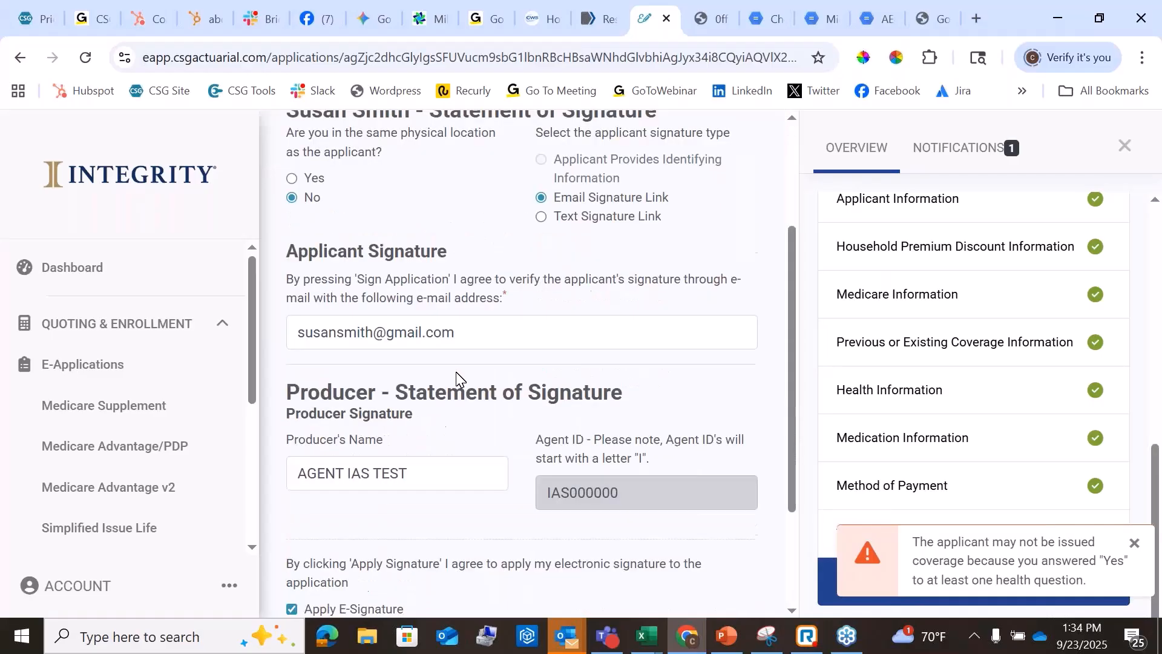
scroll(461, 375, up, 3)
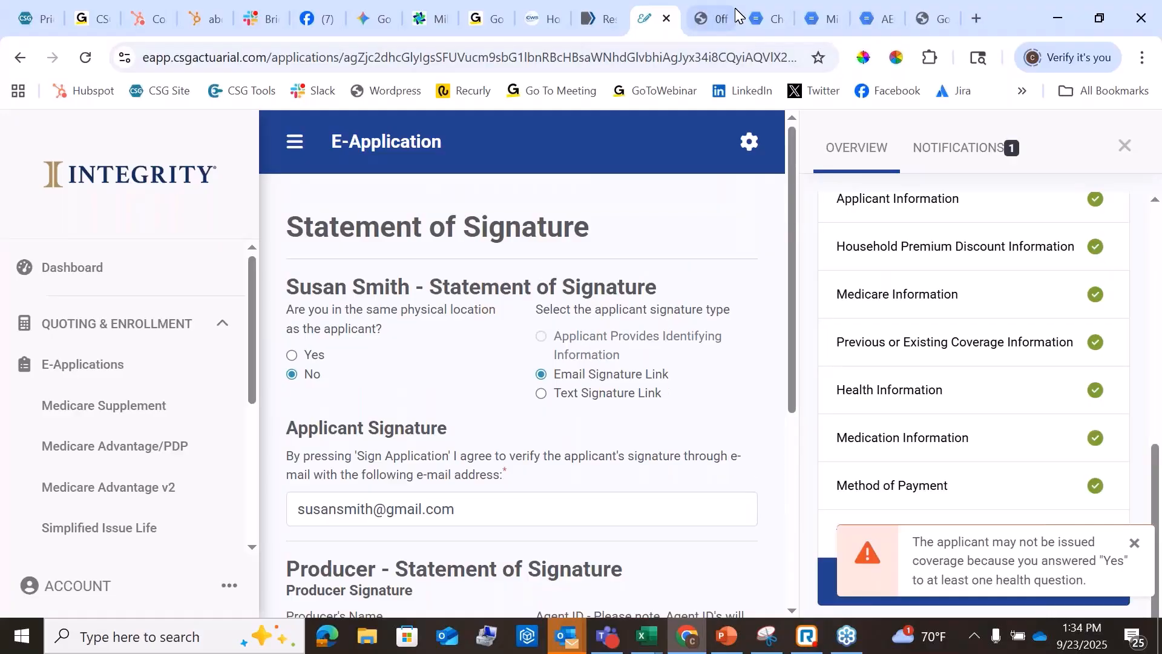
mouse_move(702, 15)
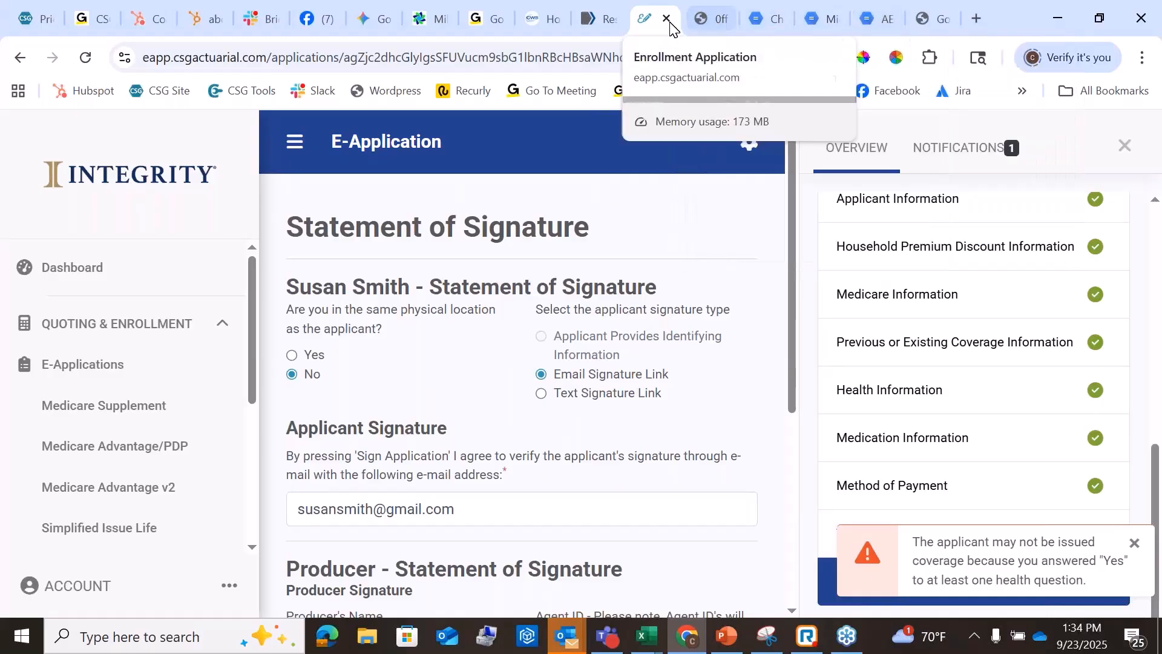
mouse_move(845, 637)
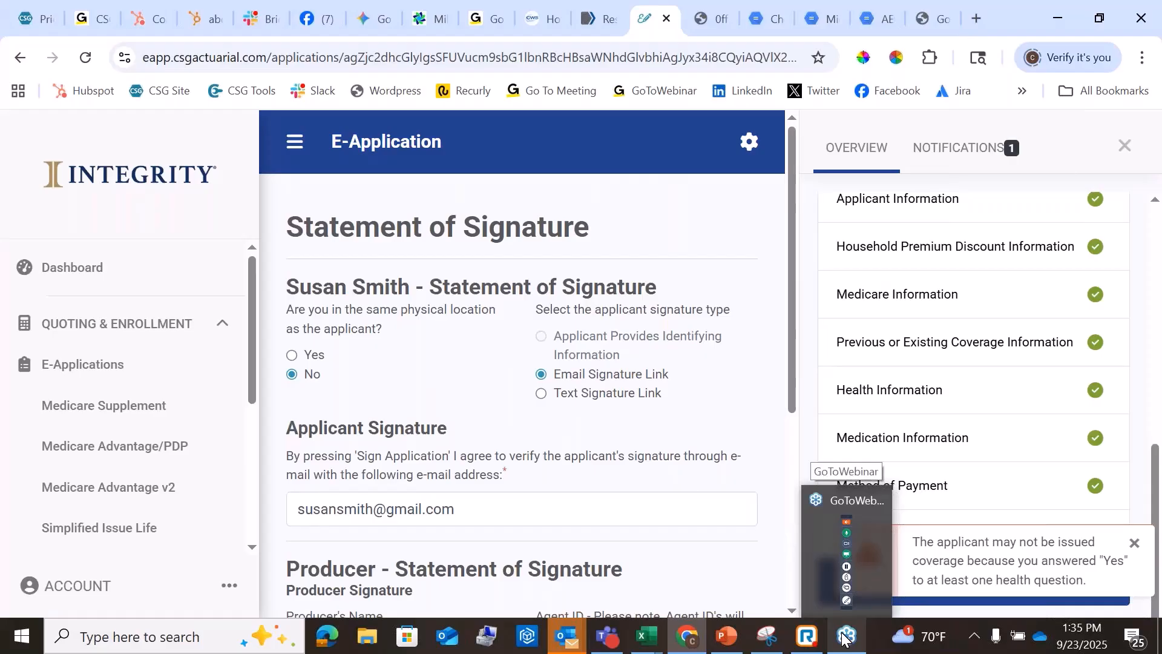
click(845, 637)
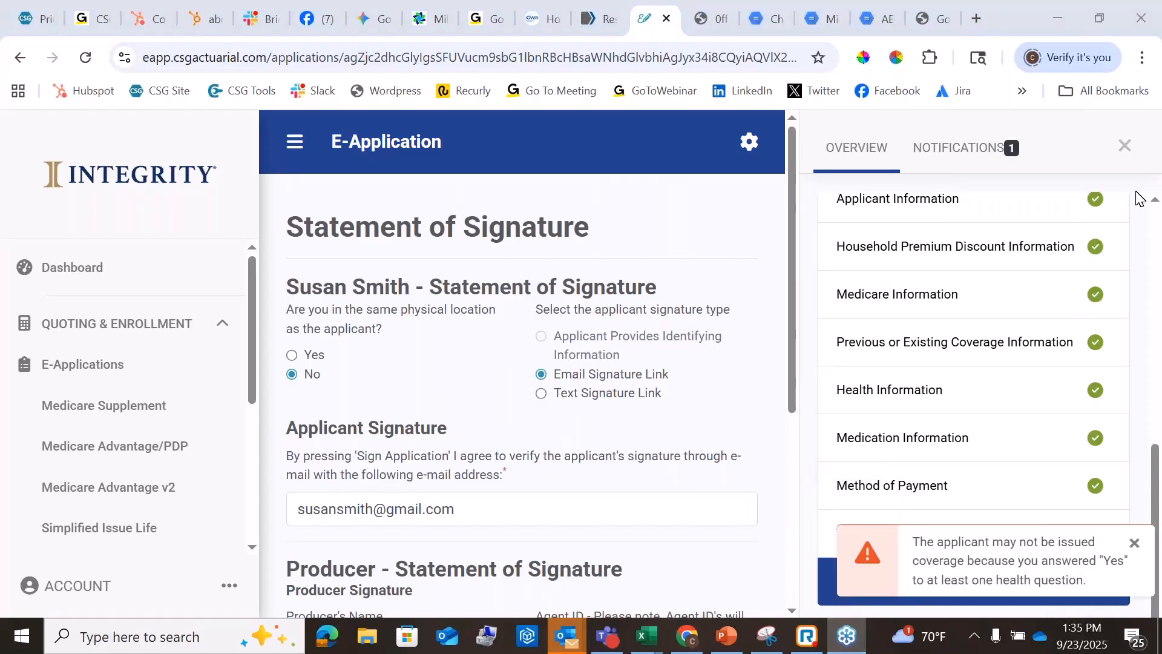